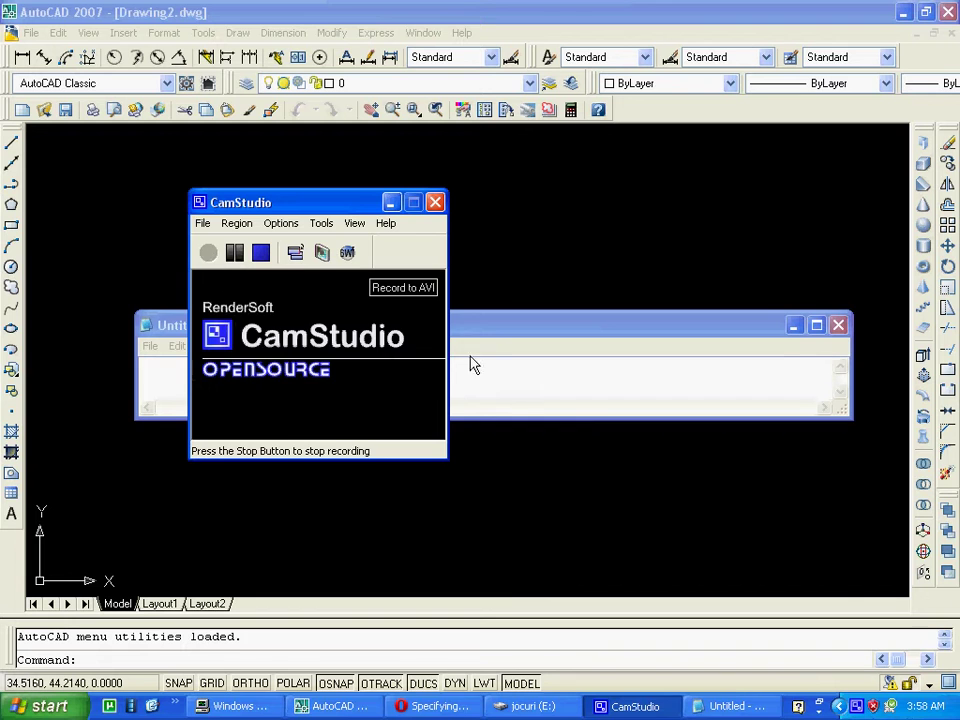
Step: Write a greeting line and 'ill teach u how to make a 3d object :3'
left_click(391, 204)
type("Hi ")
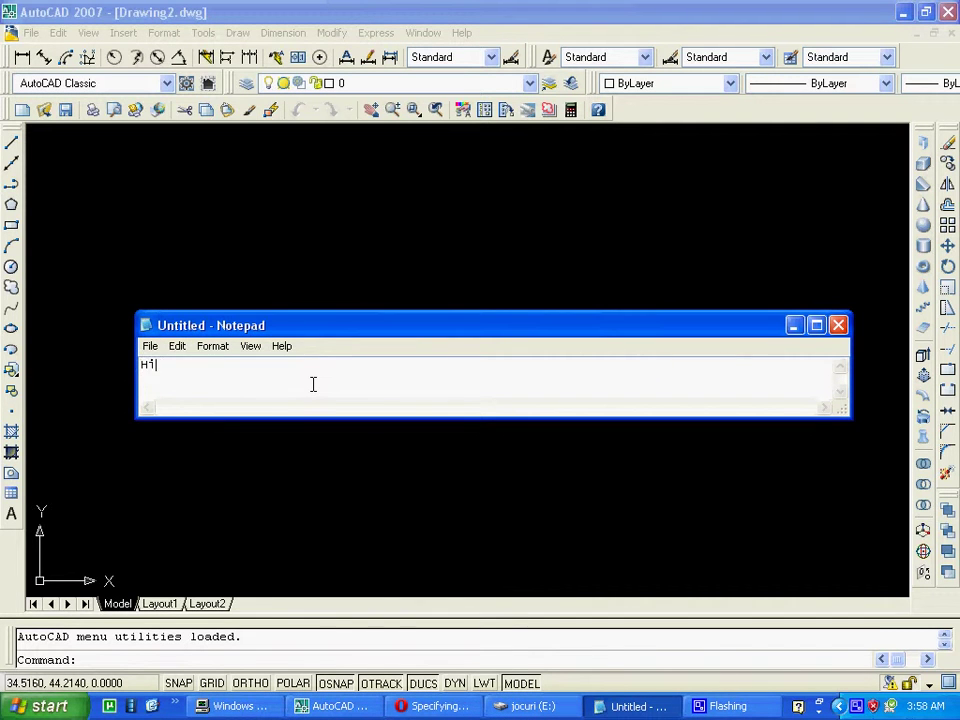
type("I'm K")
type("AN")
type("OGT and this is the 2n")
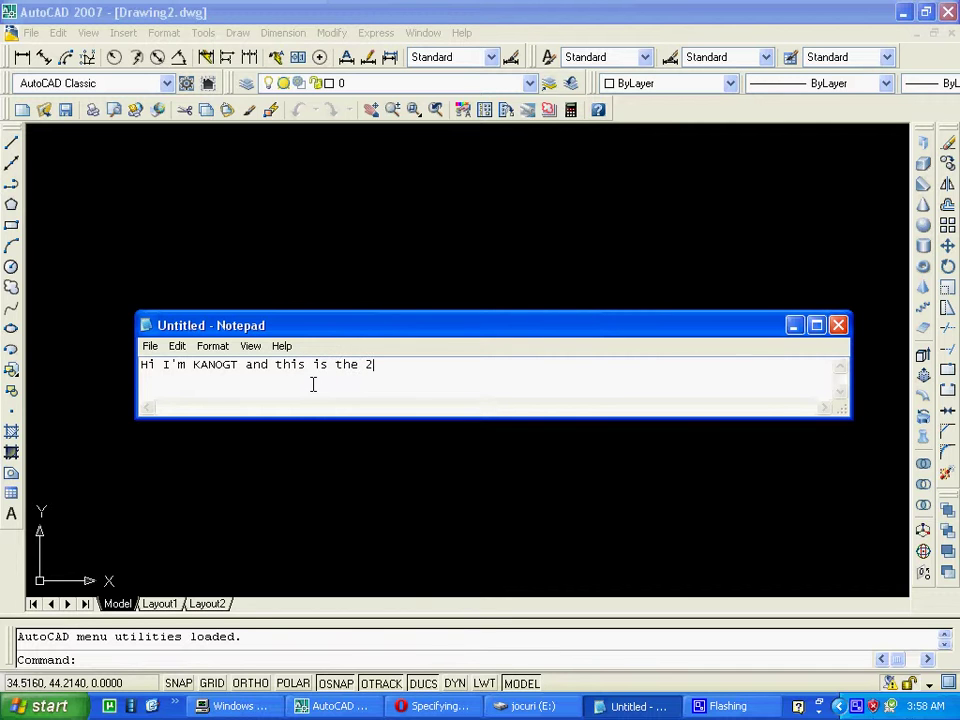
type("d tutorial for autocad :3")
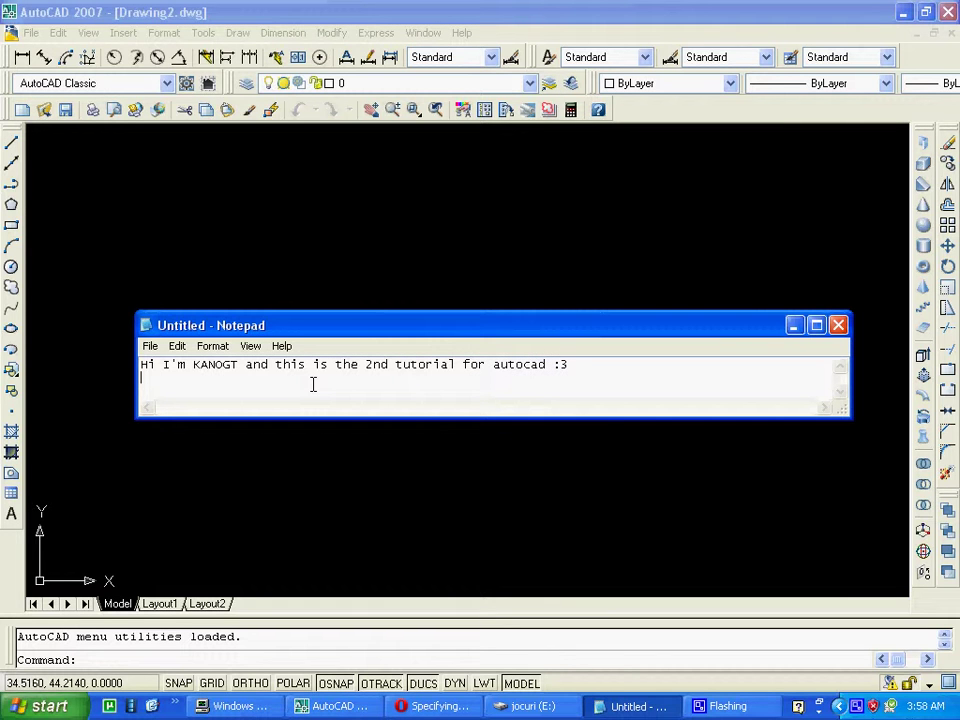
key("Return")
type("NOi ")
type("ill")
key("BackSpace")
key("BackSpace")
type("ll teach u how to make a 3d object :3")
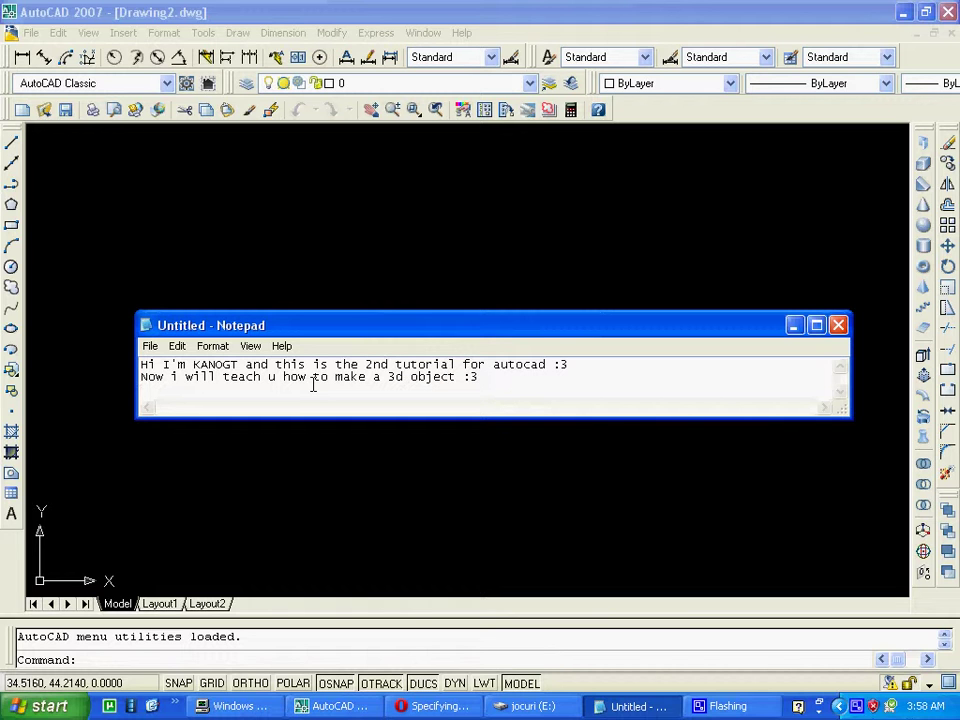
Step: Add the lines 'let us start' and 'first make youre 2d sketch'
key("Return")
type("let us start")
key("Return")
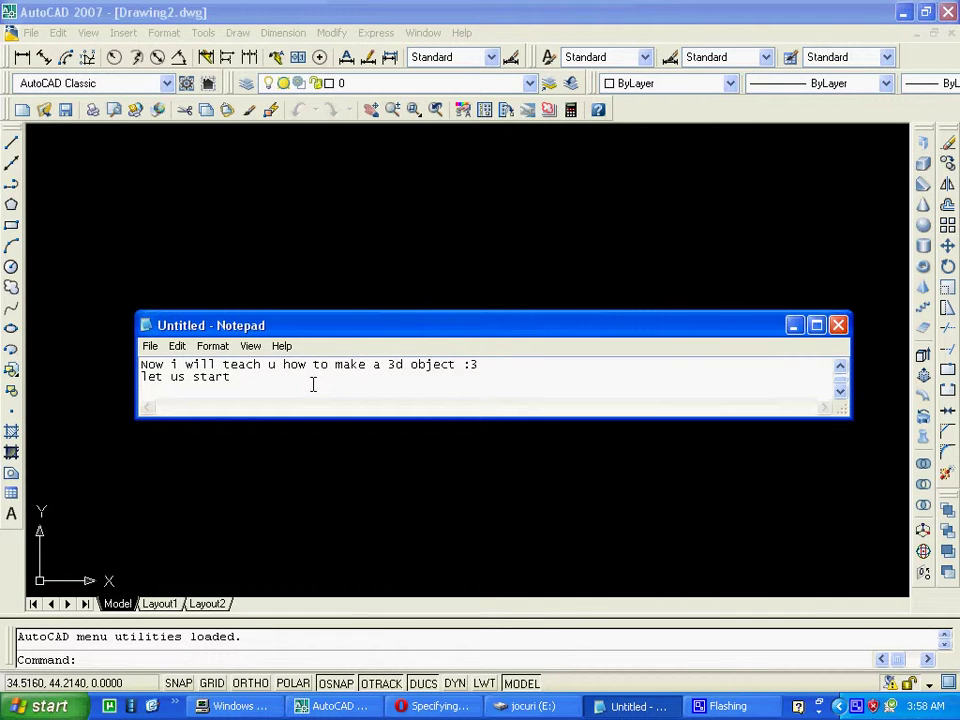
type("irst make youre 2")
type("d sk")
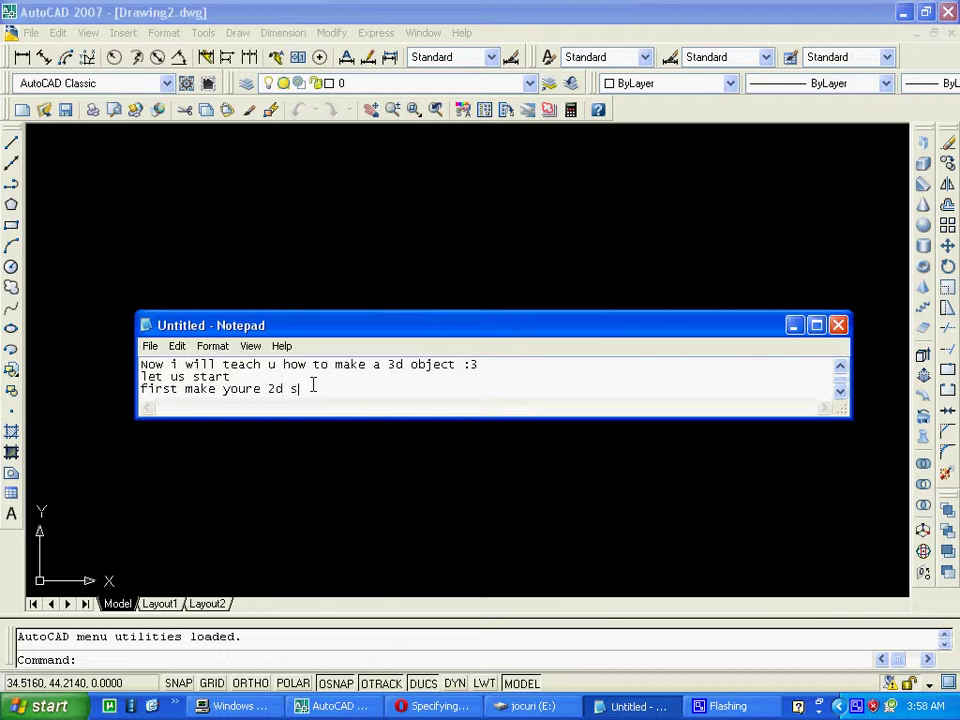
type("etch")
key("Return")
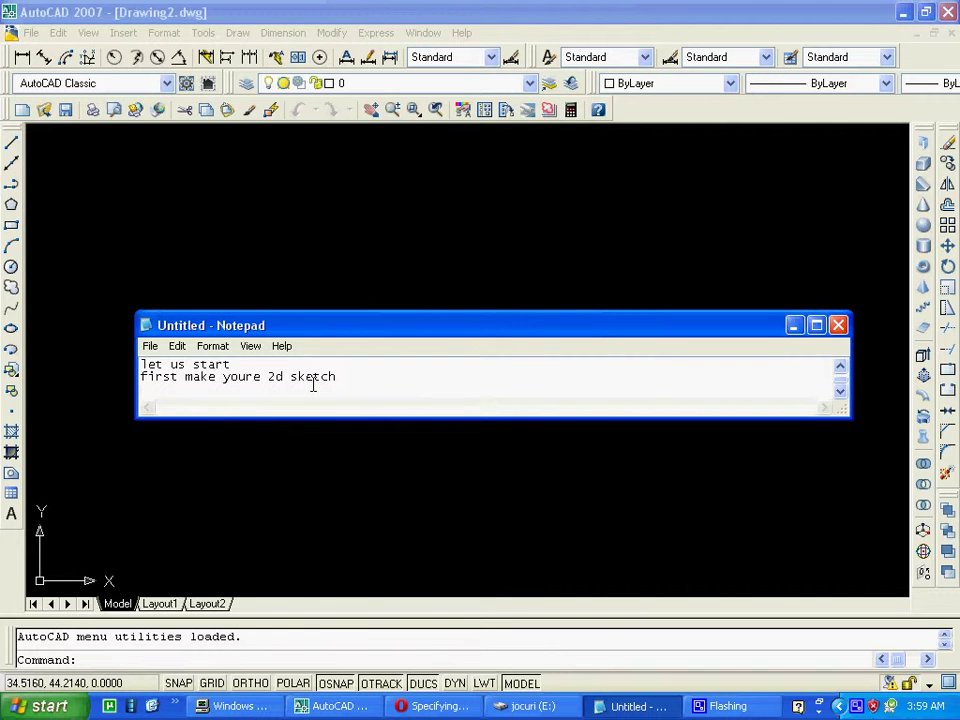
Step: Set drawing units to Decimal with precision 0 and Millimeters insertion scale
left_click(223, 8)
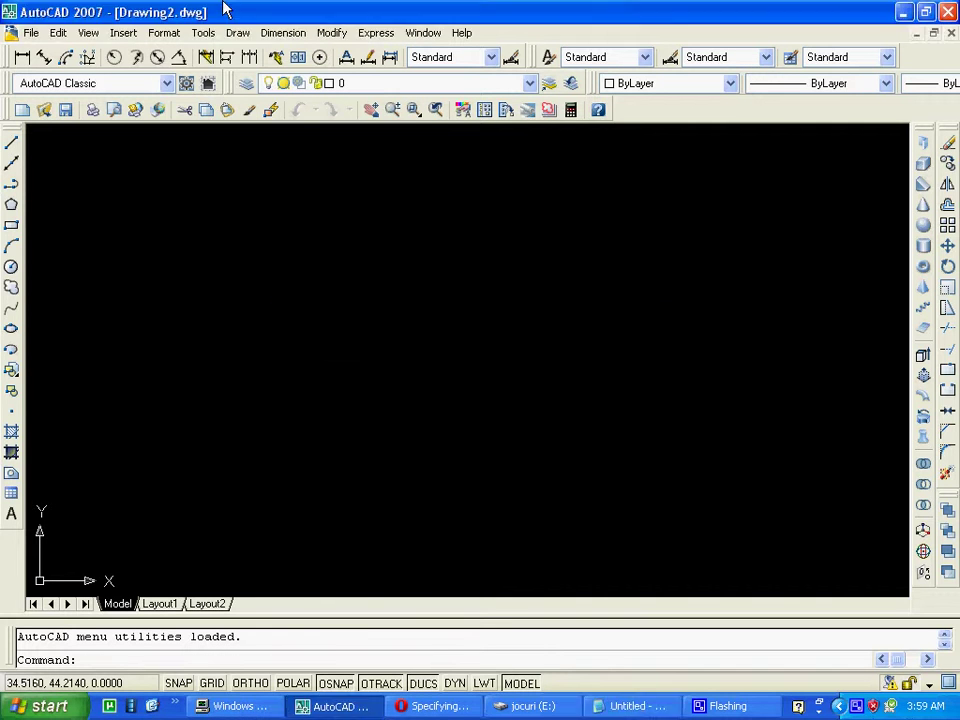
left_click(86, 34)
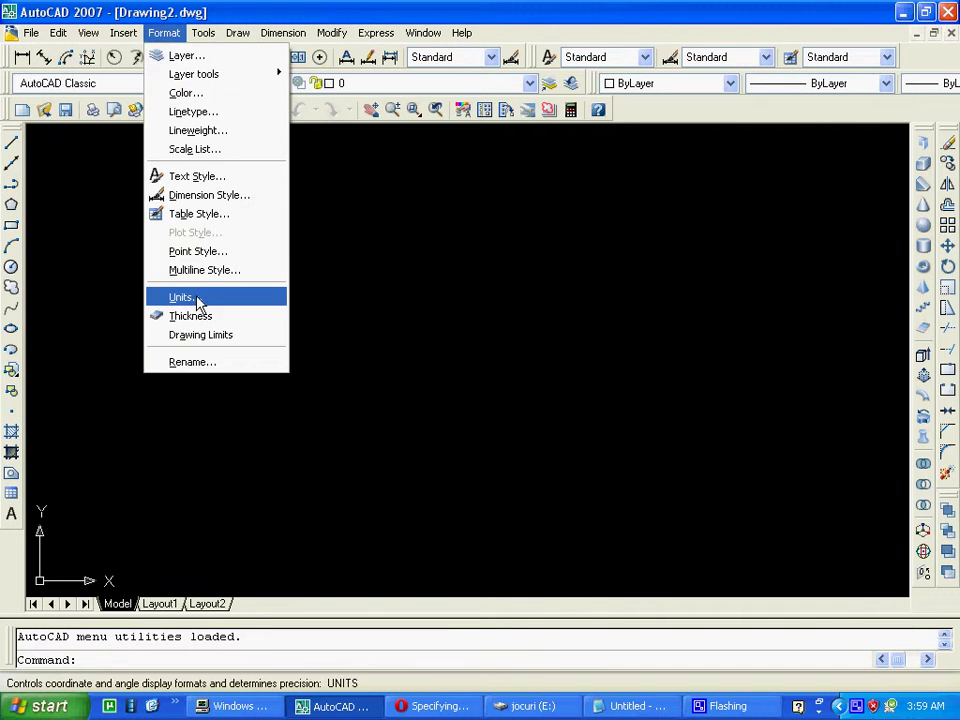
left_click(199, 299)
left_click(427, 271)
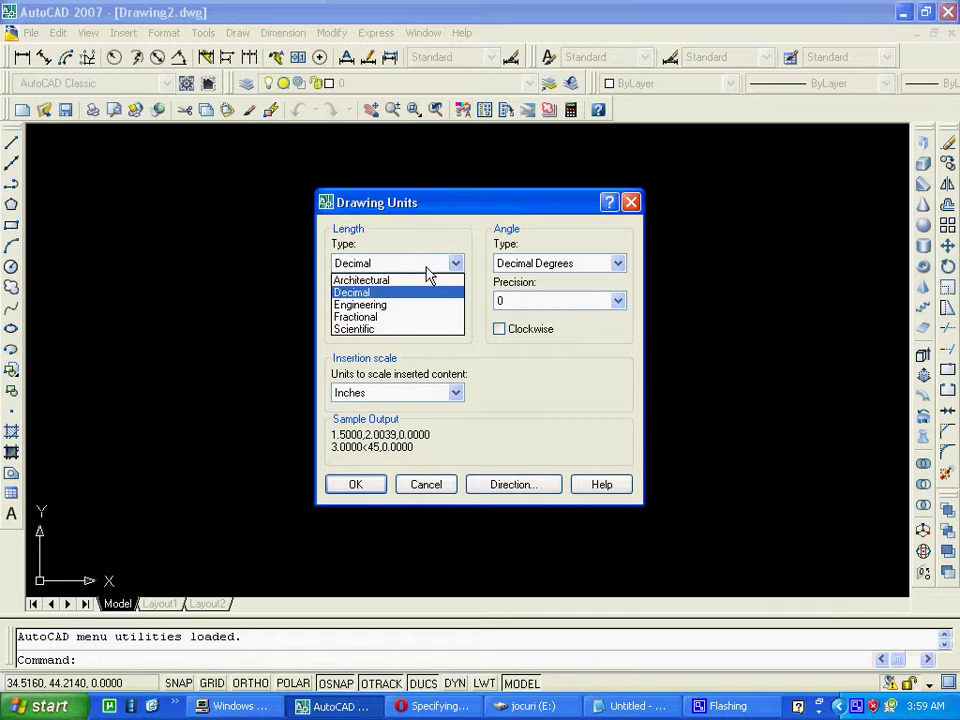
left_click(427, 292)
left_click(424, 300)
left_click(390, 318)
left_click(398, 393)
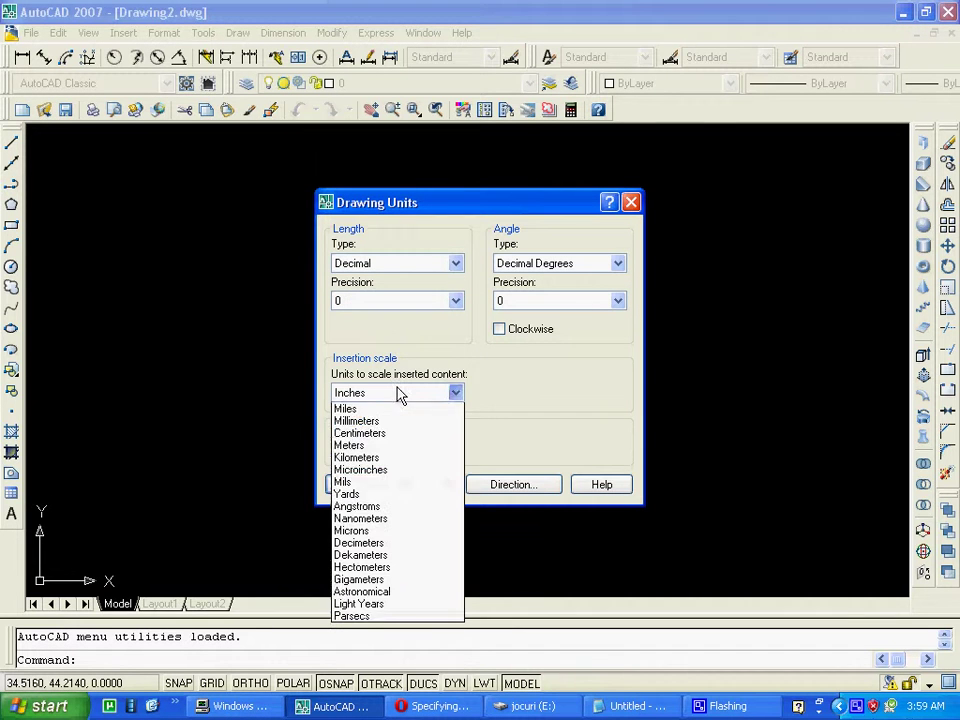
left_click(386, 459)
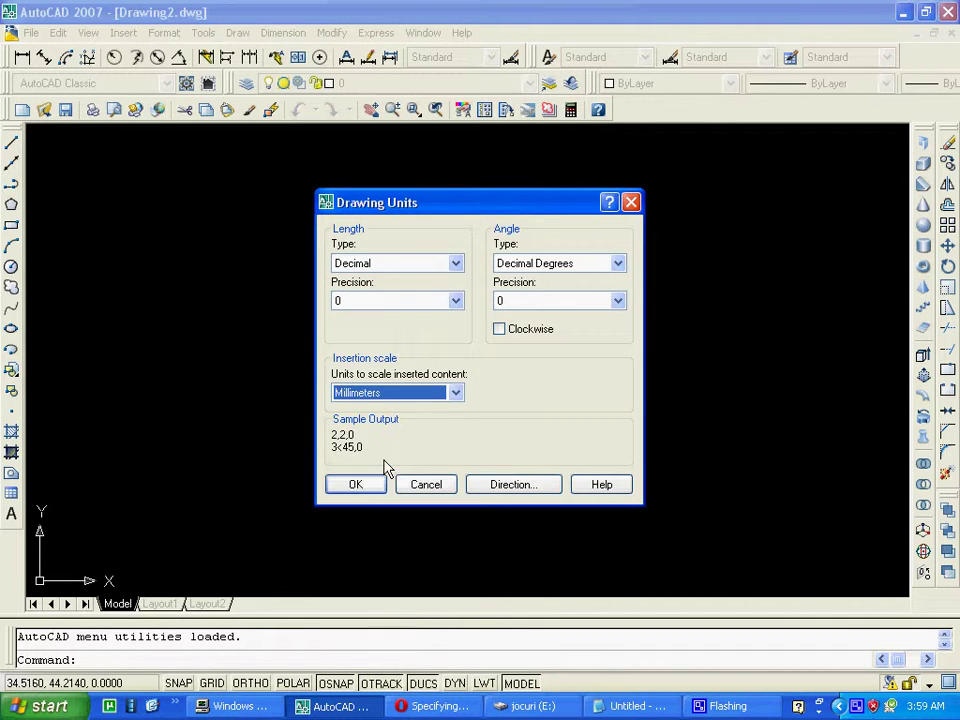
left_click(380, 484)
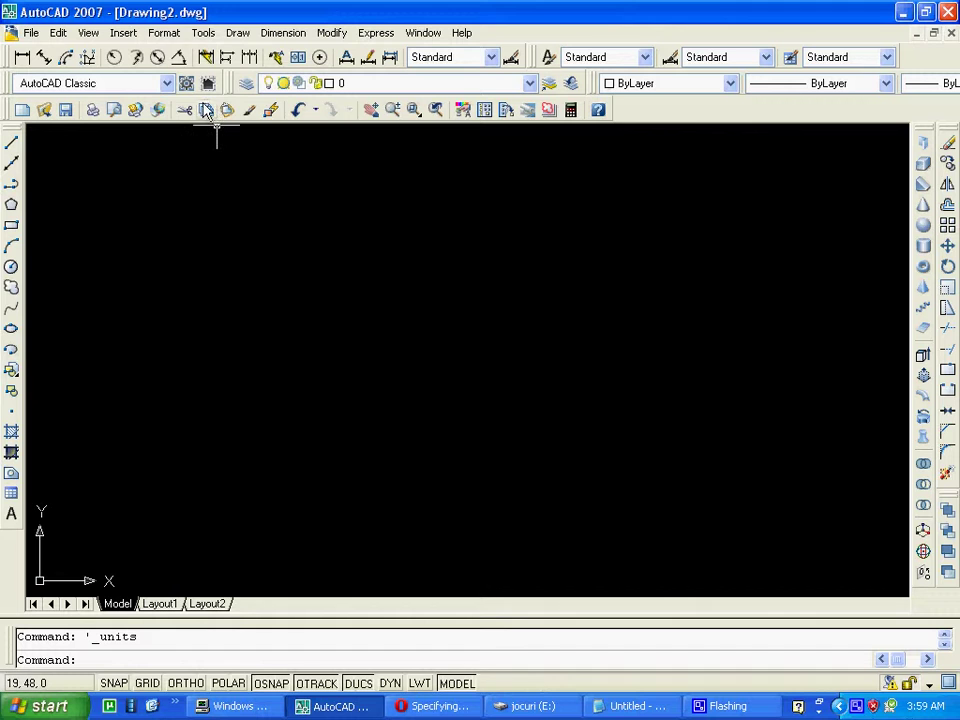
left_click(164, 33)
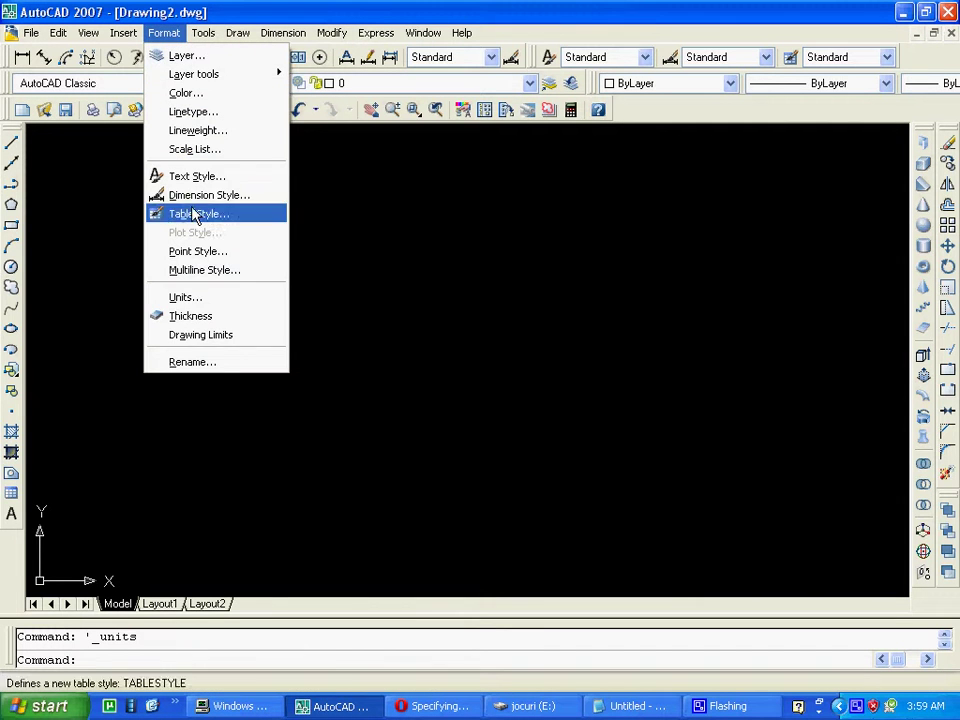
left_click(216, 337)
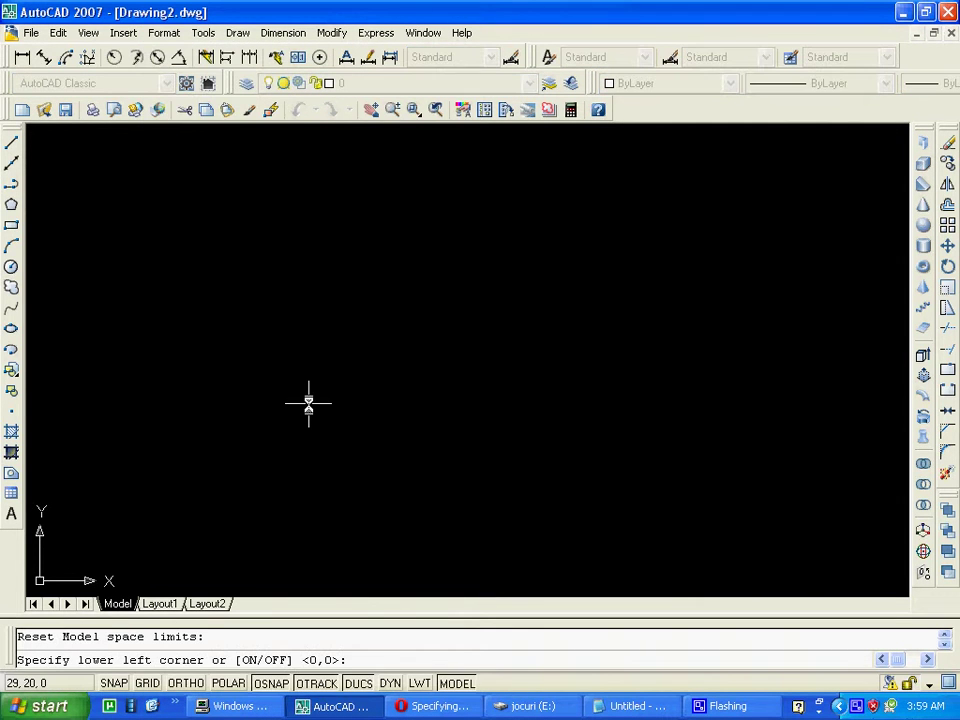
type("0")
key("Return")
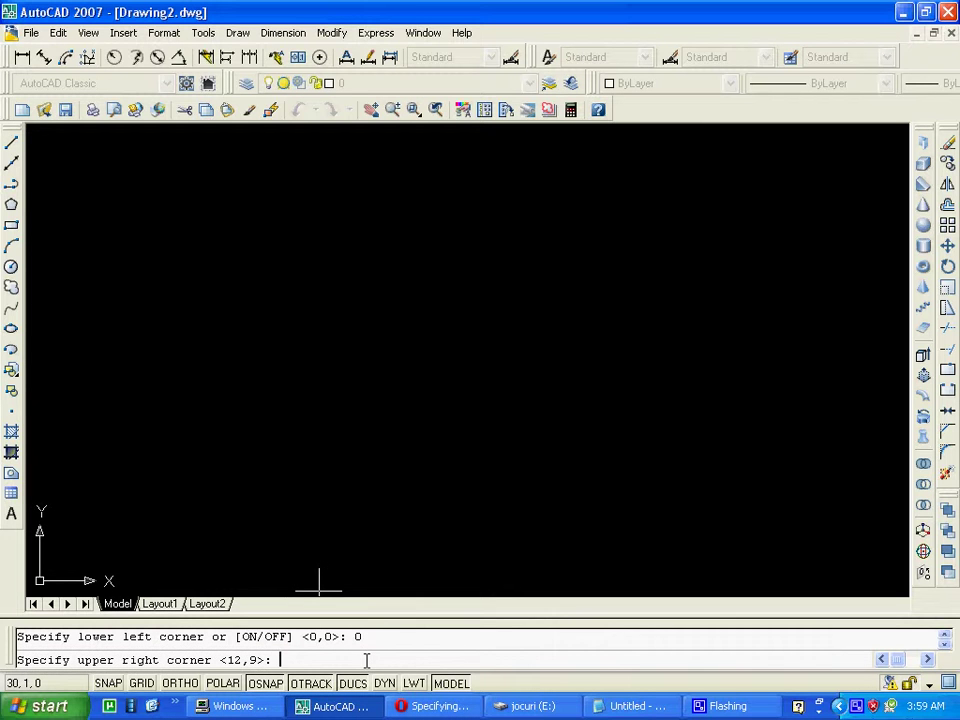
type("@")
type("297")
type(",4")
type("20")
key("Return")
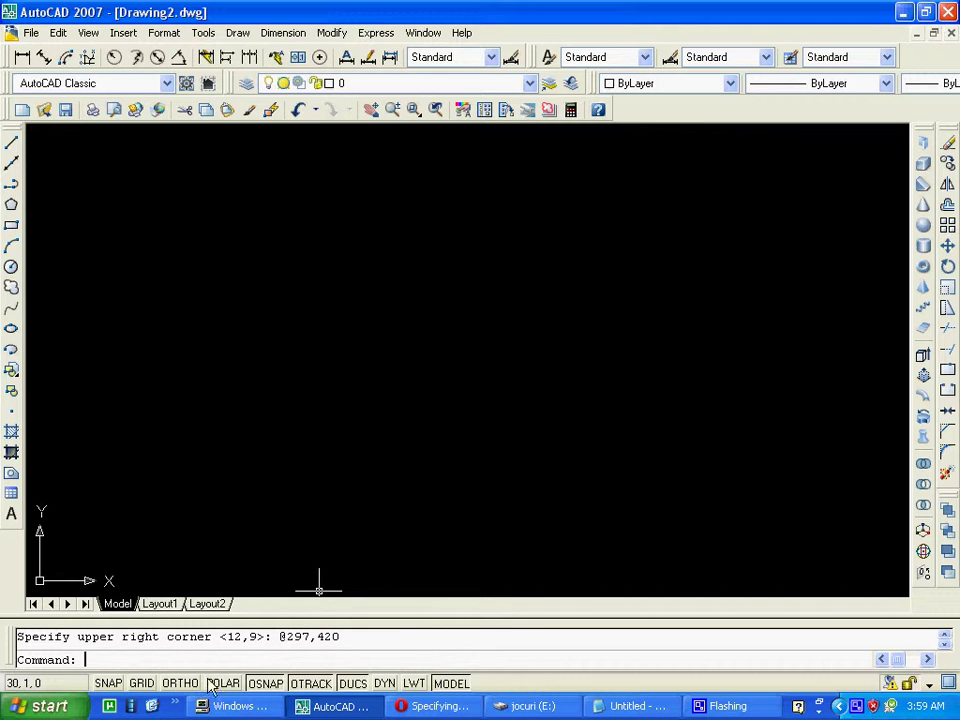
Step: Turn the grid on and zoom to show all of the limits
left_click(143, 684)
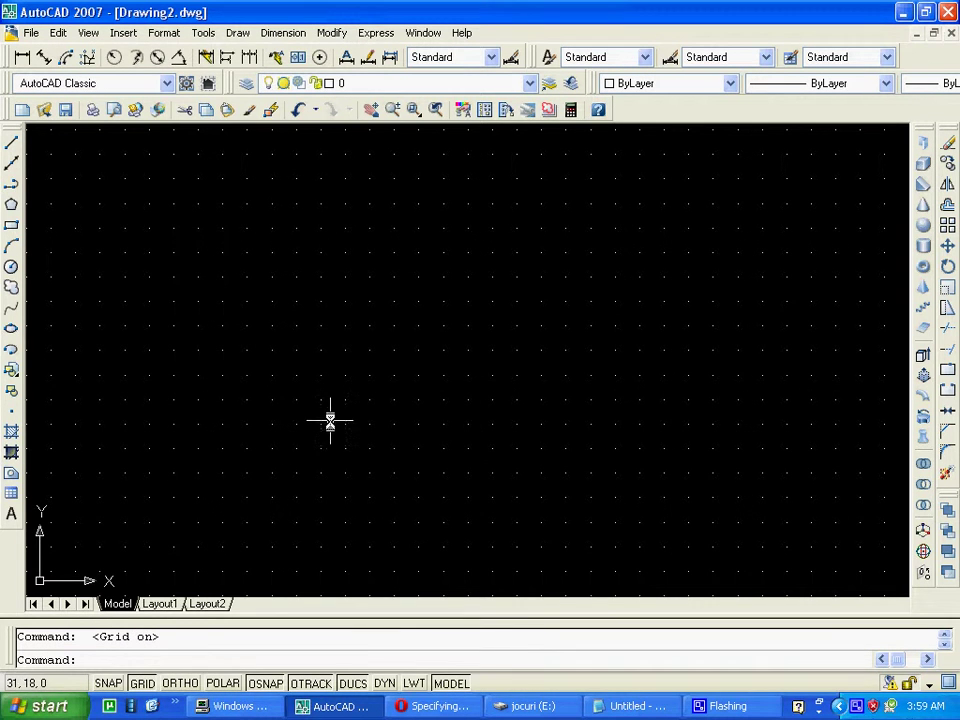
left_click(85, 37)
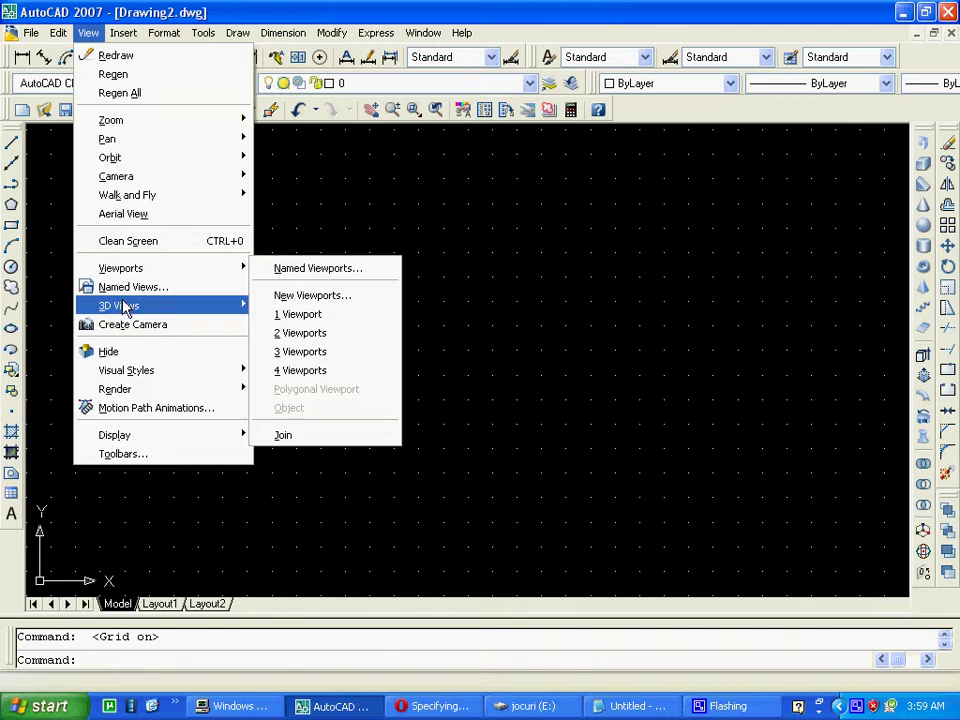
mouse_move(111, 120)
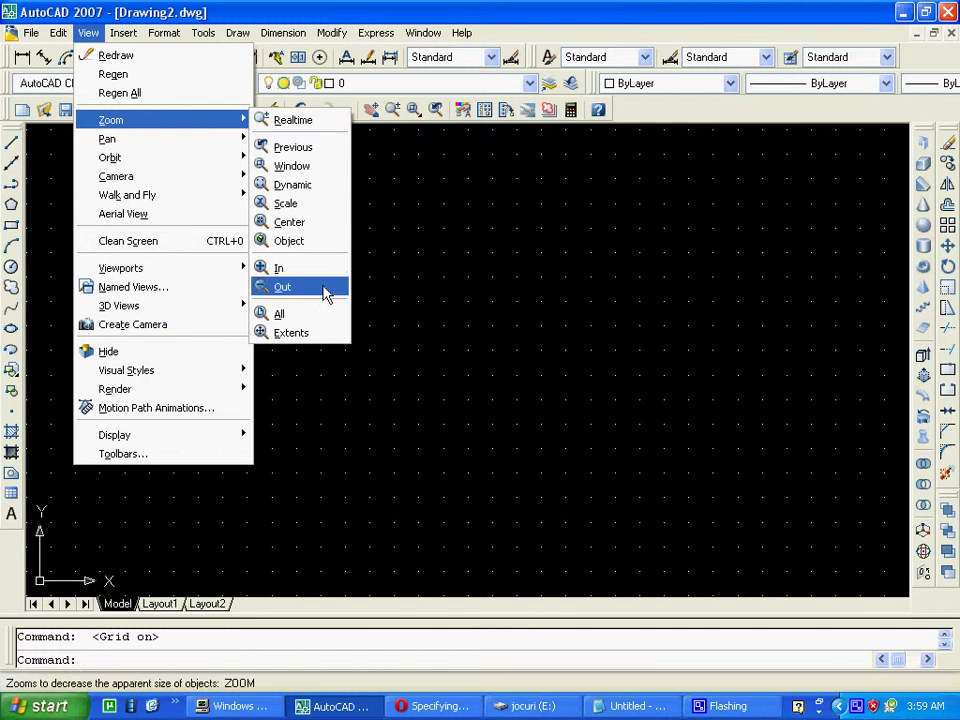
left_click(318, 314)
key("Escape")
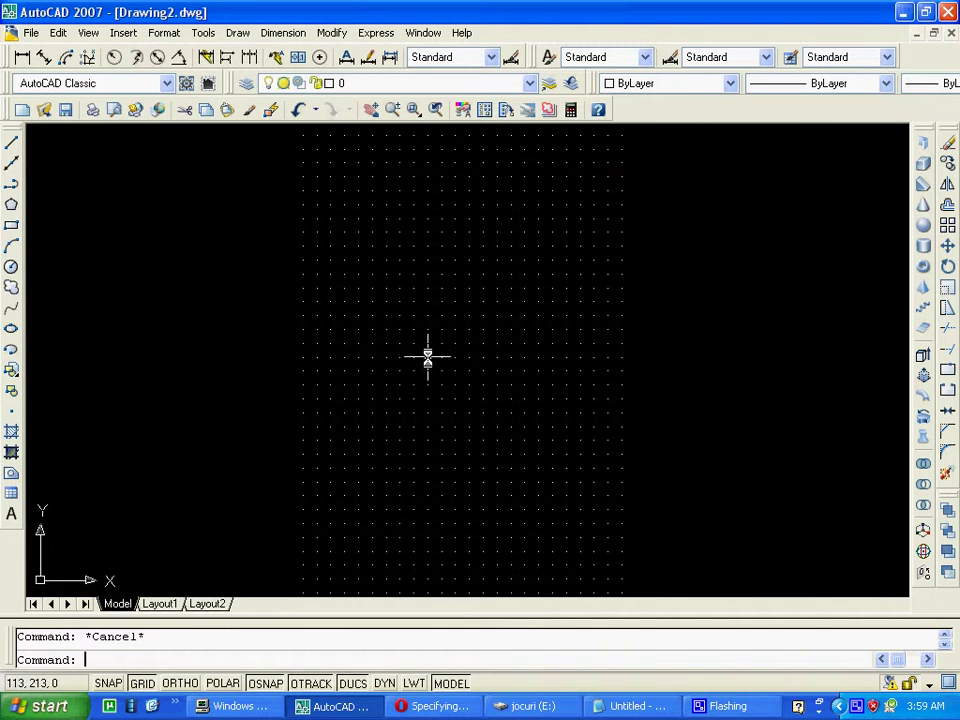
type("pline")
key("Return")
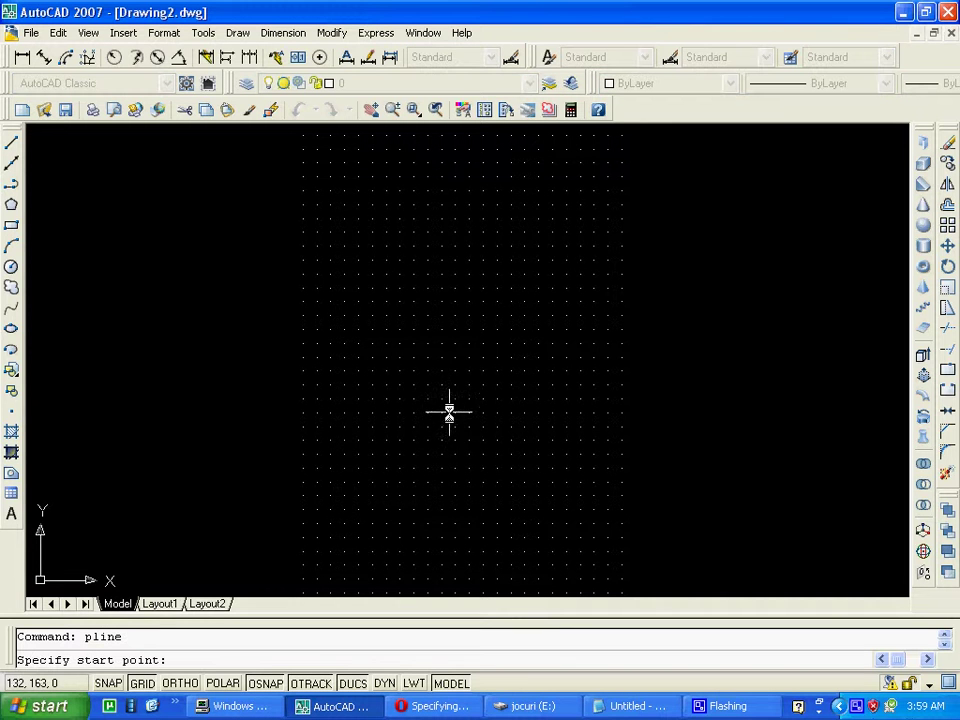
left_click(359, 411)
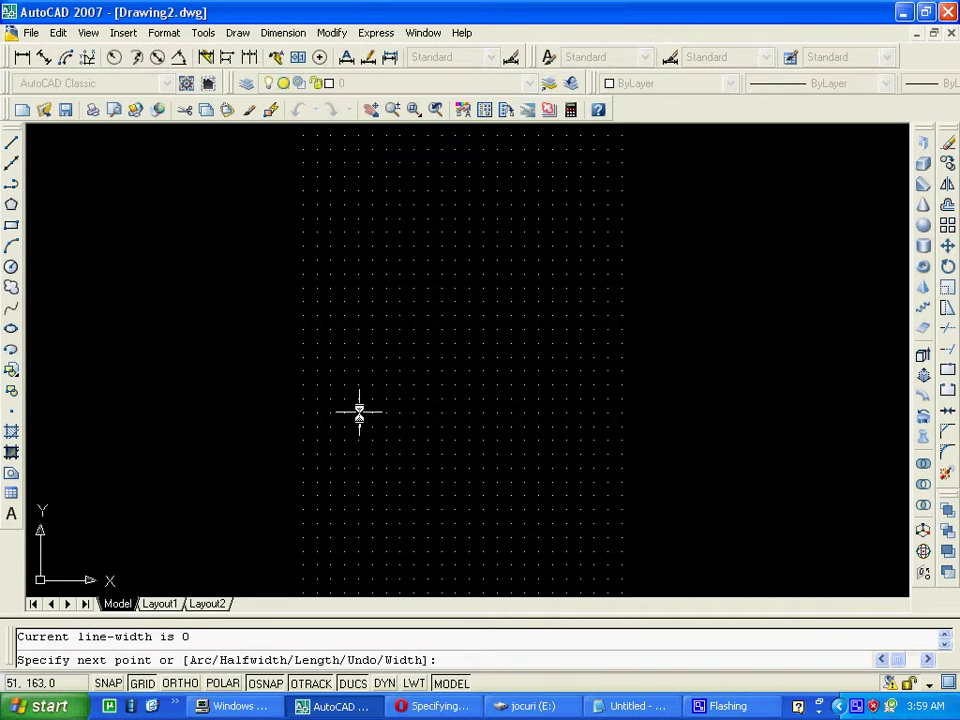
type("10")
key("Return")
scroll(410, 405, "up", 1)
type("20")
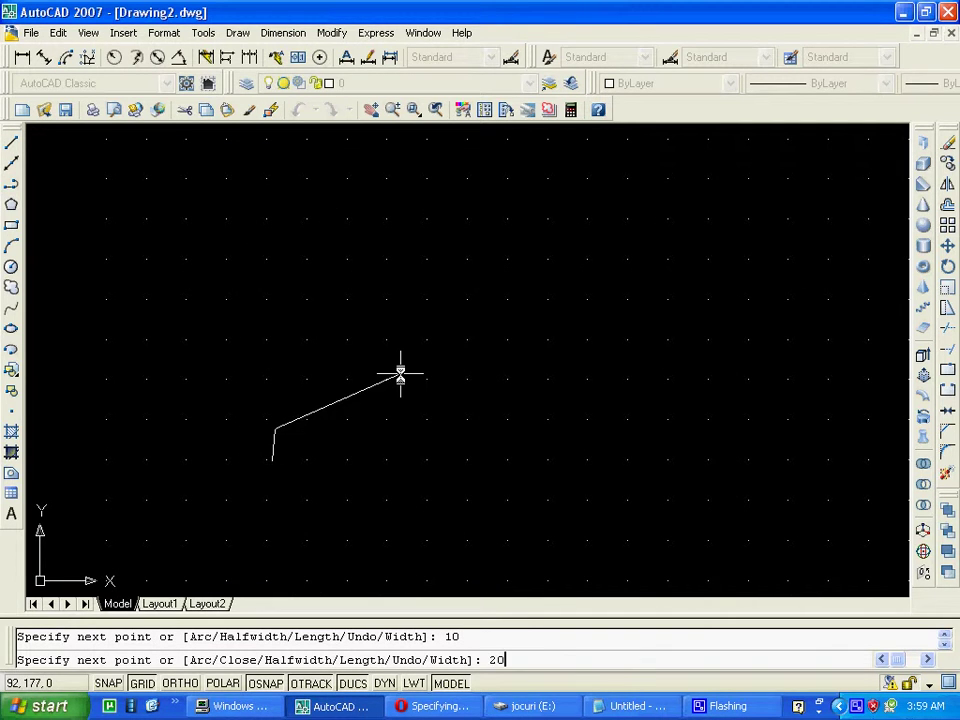
key("Return")
type("30")
key("Return")
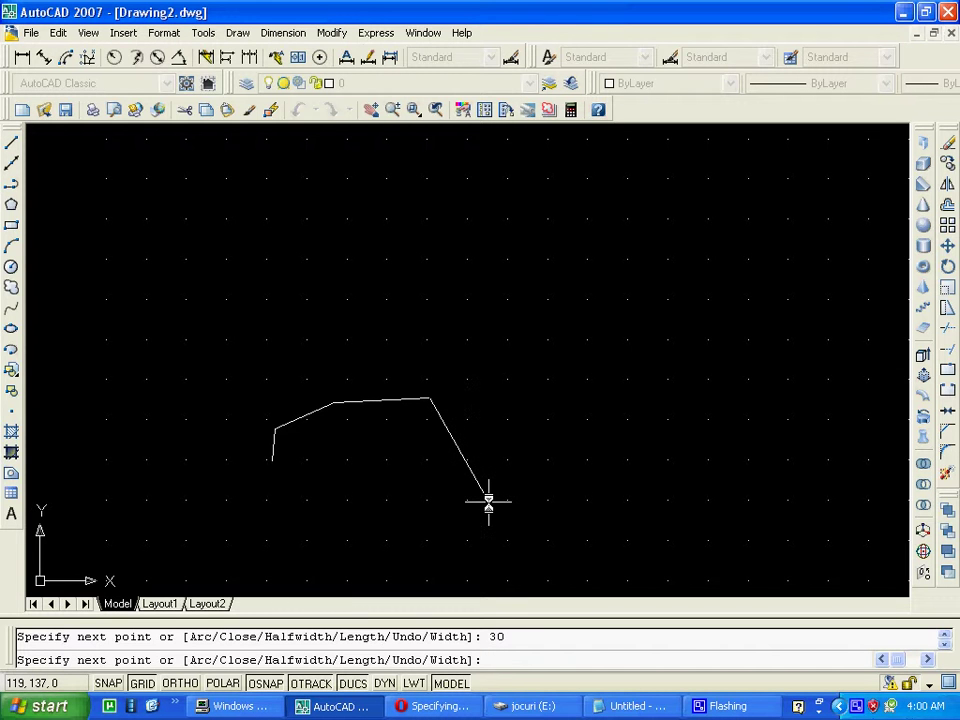
type("40")
key("Return")
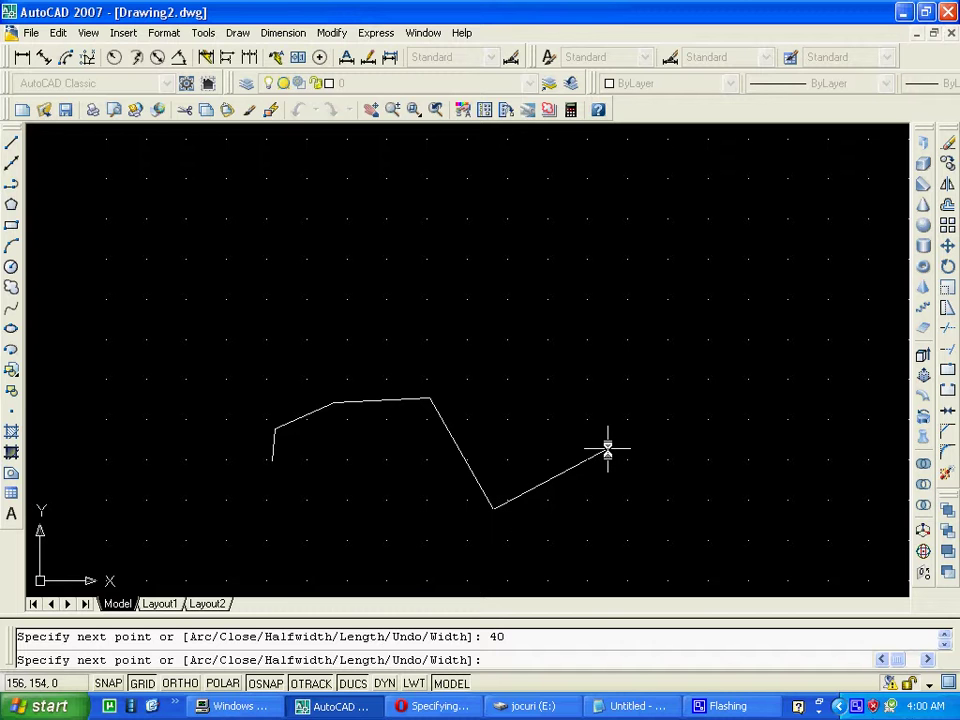
type("0")
key("Return")
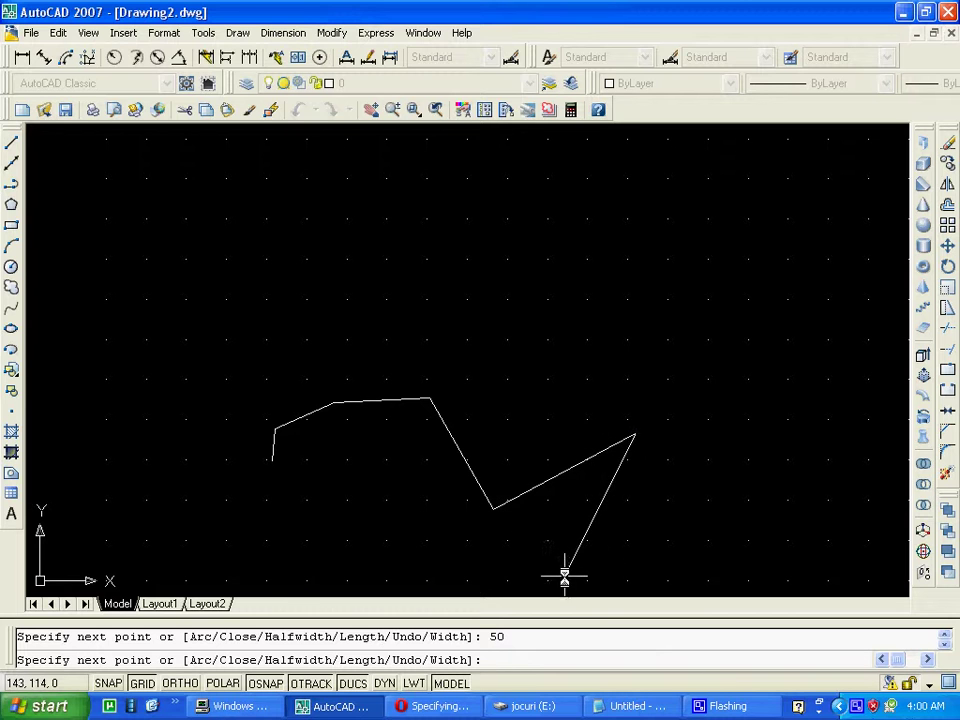
middle_click_drag(524, 572, 525, 546)
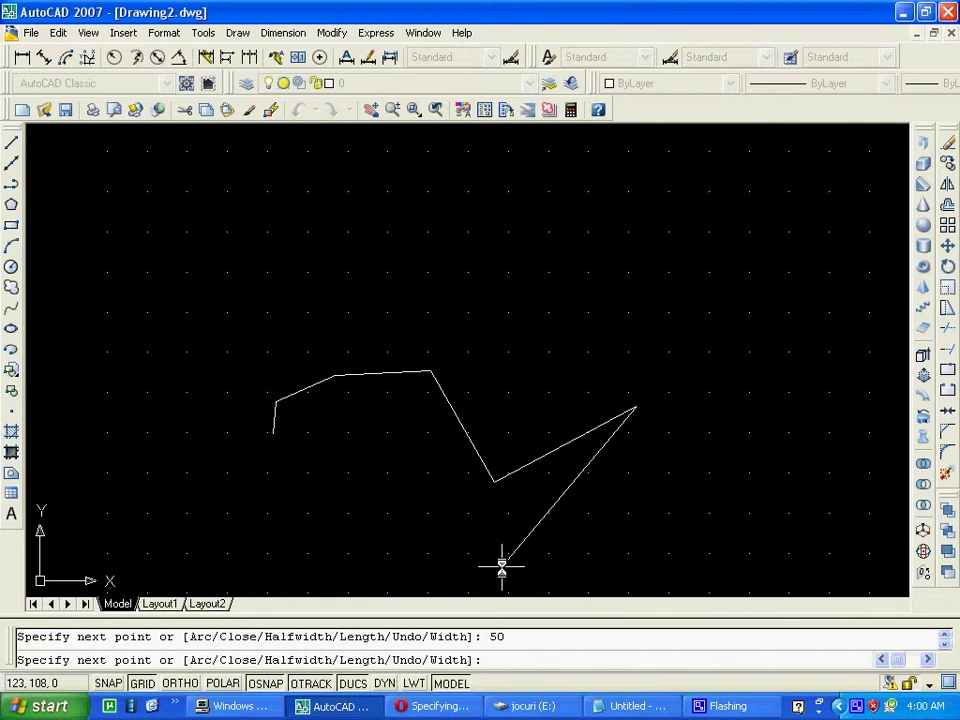
key("Escape")
left_click(666, 547)
left_click(205, 355)
key("Delete")
key("Escape")
type("pline")
key("Return")
key("Escape")
key("Escape")
type("ectangle")
Step: Draw a 20 by 20 square from a picked corner
key("Return")
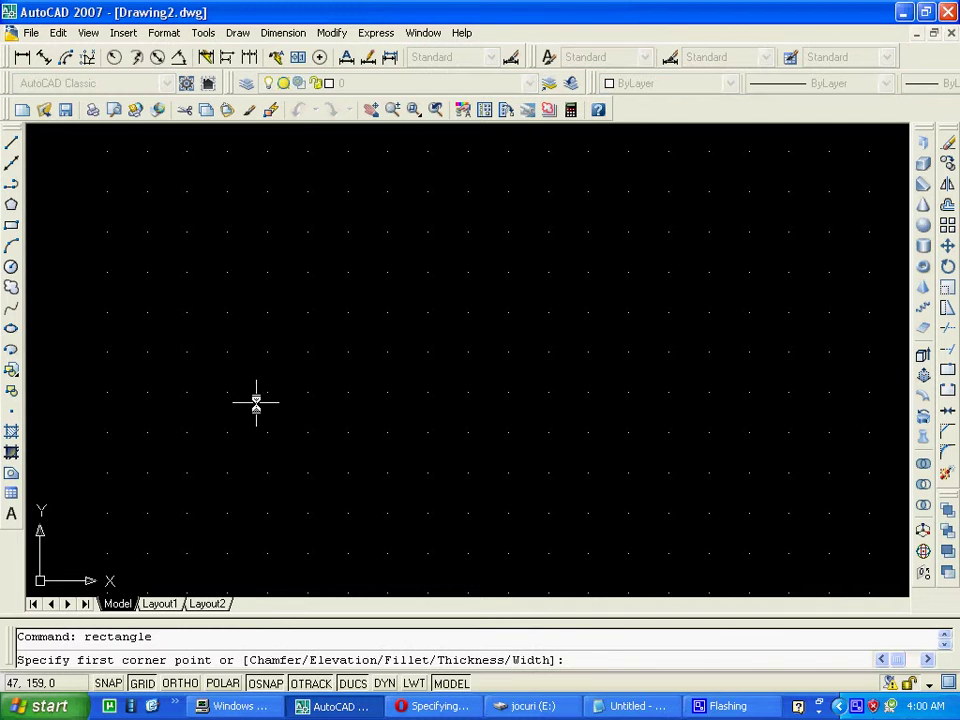
left_click(307, 471)
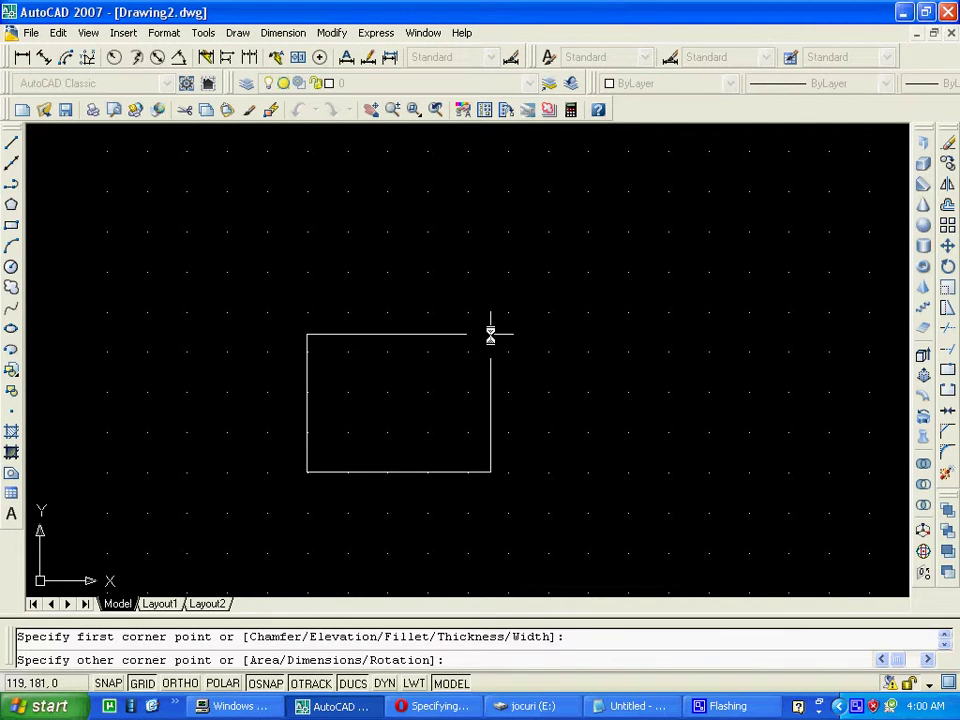
type("@")
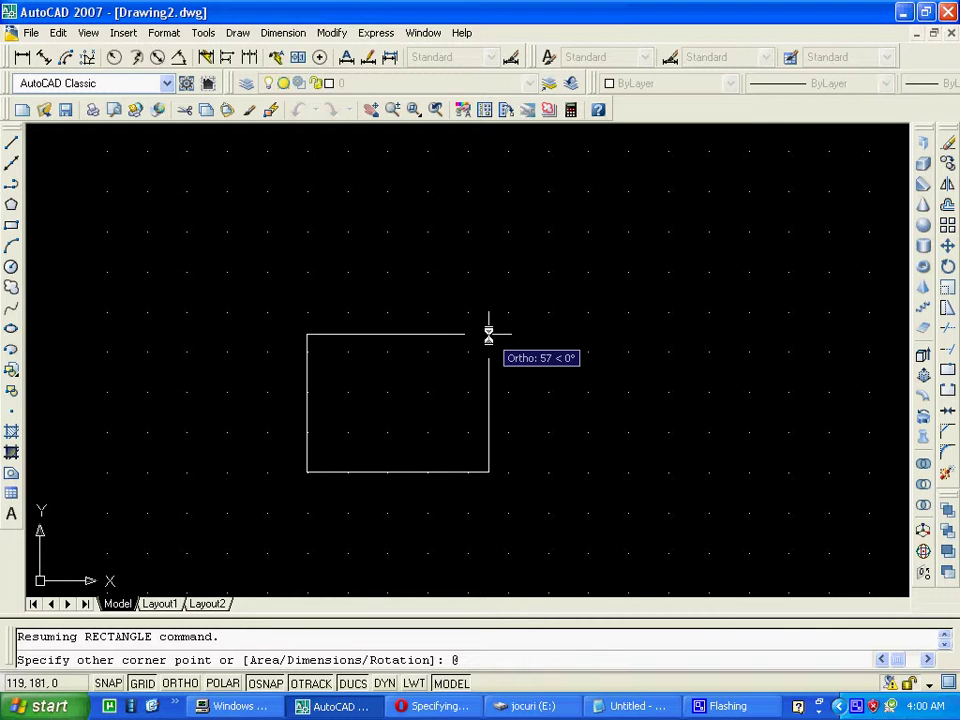
type("20,")
type("20")
key("Return")
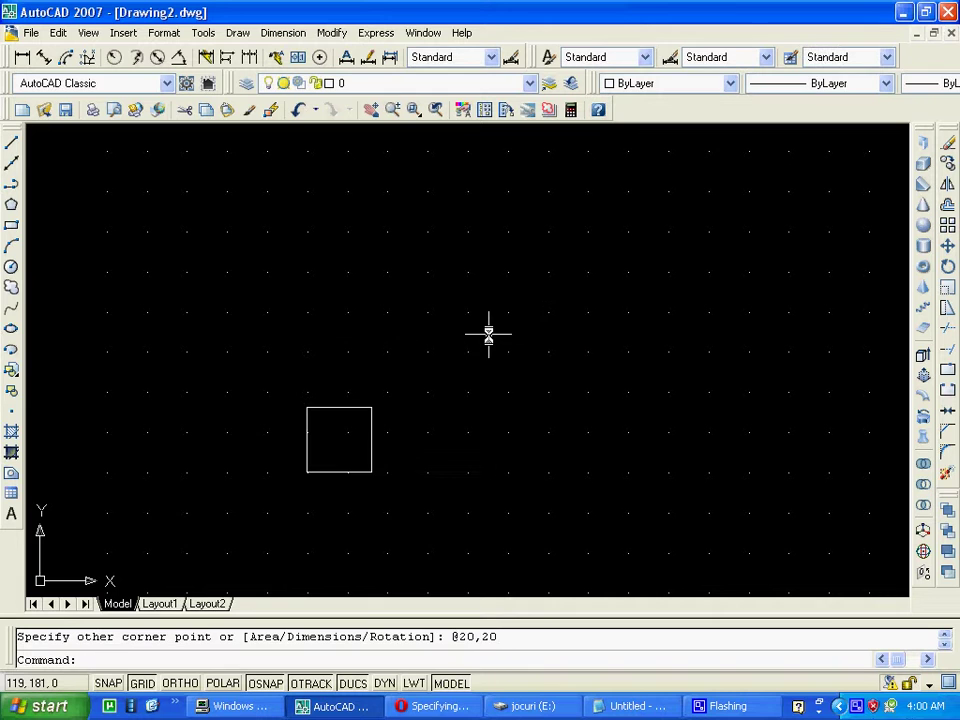
key("Escape")
Step: Zoom in and pan so the square is centred in the view
scroll(310, 455, "up", 1)
scroll(340, 455, "up", 2)
scroll(336, 462, "up", 1)
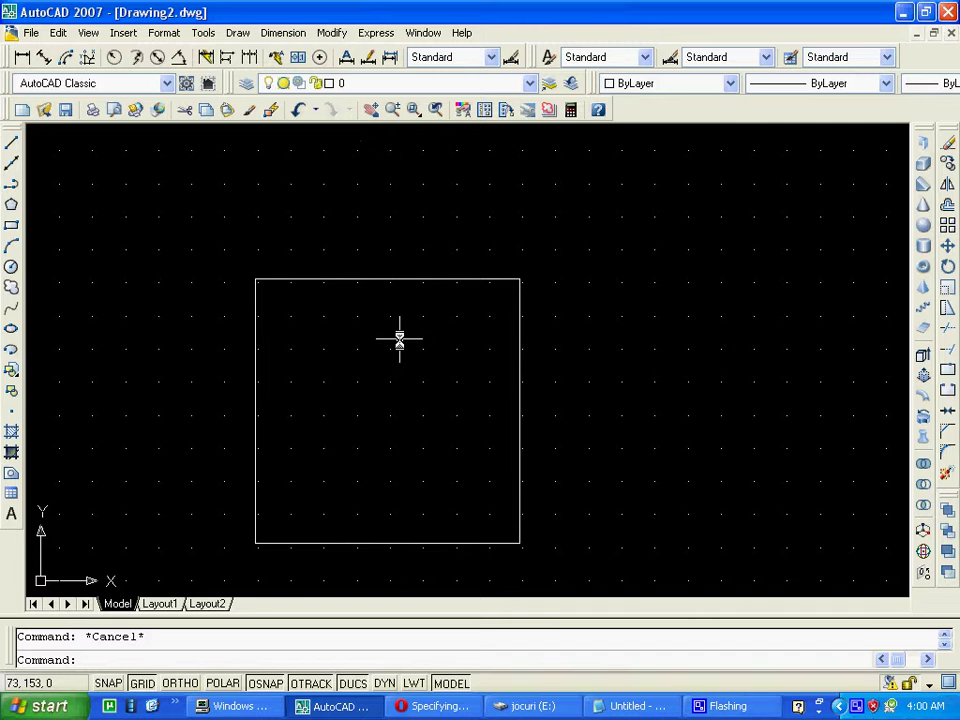
scroll(402, 400, "down", 2)
middle_click_drag(414, 349, 410, 377)
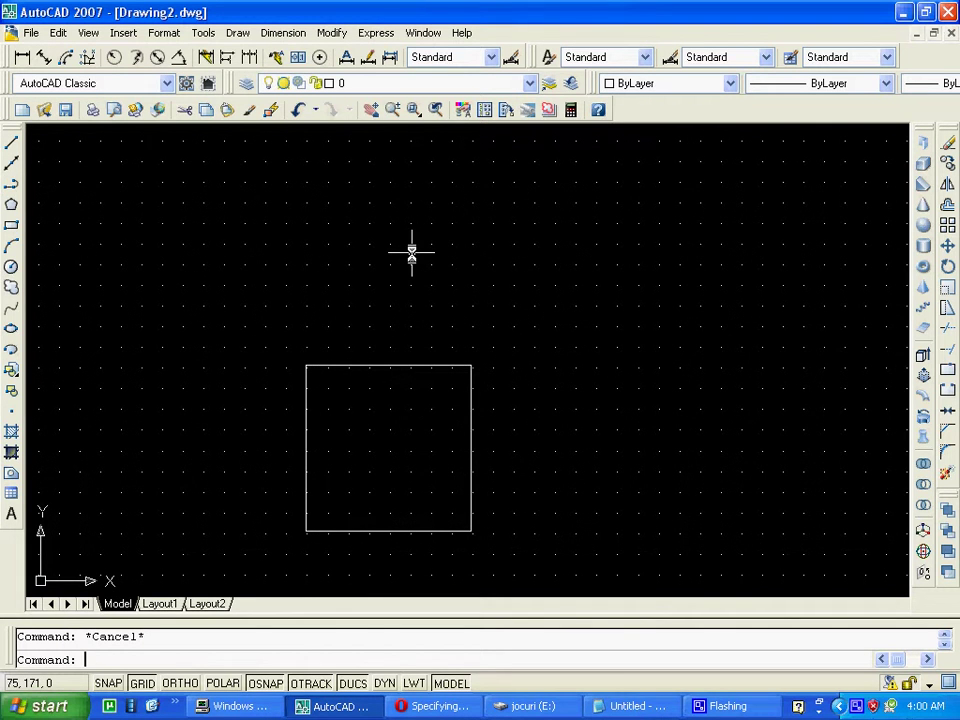
left_click(630, 706)
Step: Add the note line 'create other 2 rectangles shapes'
key("Return")
type("create")
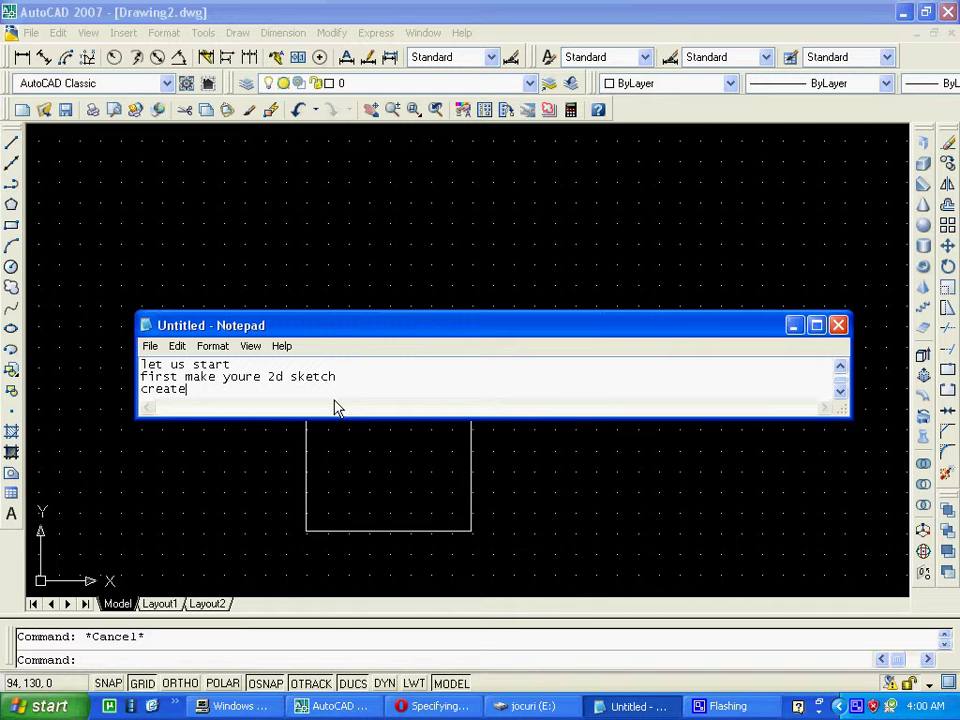
type(" other")
type(" 2 rectangles ")
type("shapes")
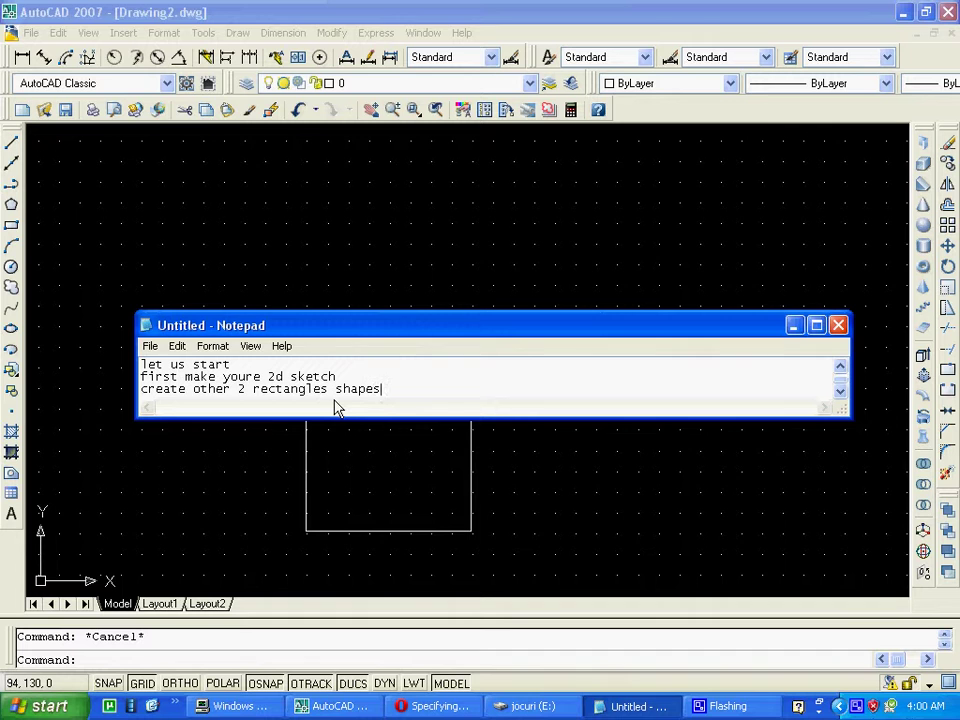
Step: Draw a 10 by 10 square to the right of the large square
left_click(480, 8)
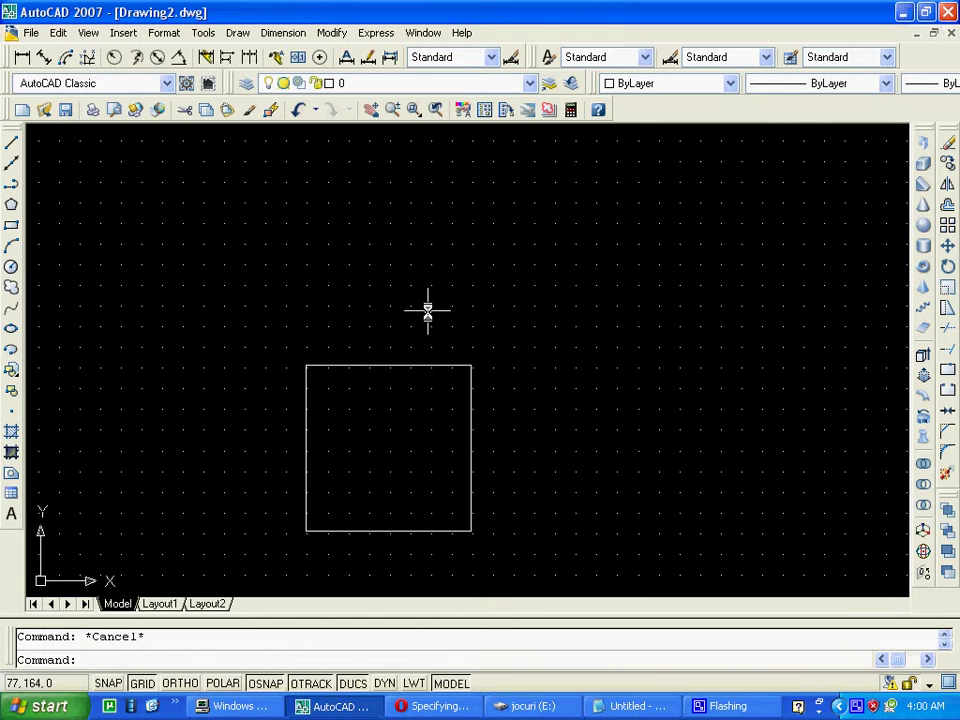
type("rectangl")
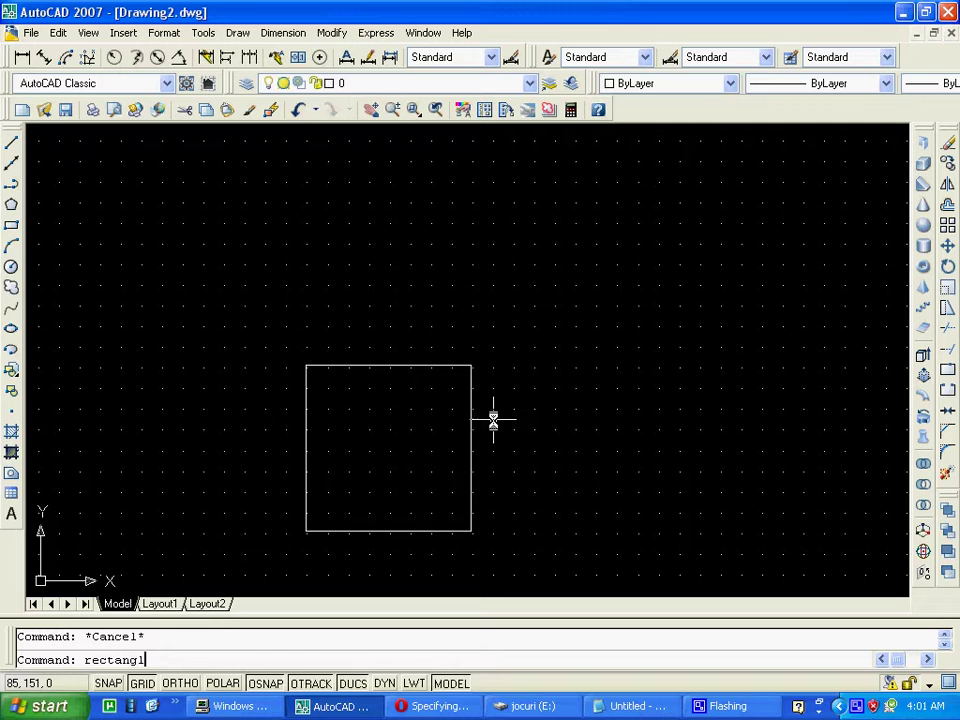
type("e")
key("Return")
left_click(549, 530)
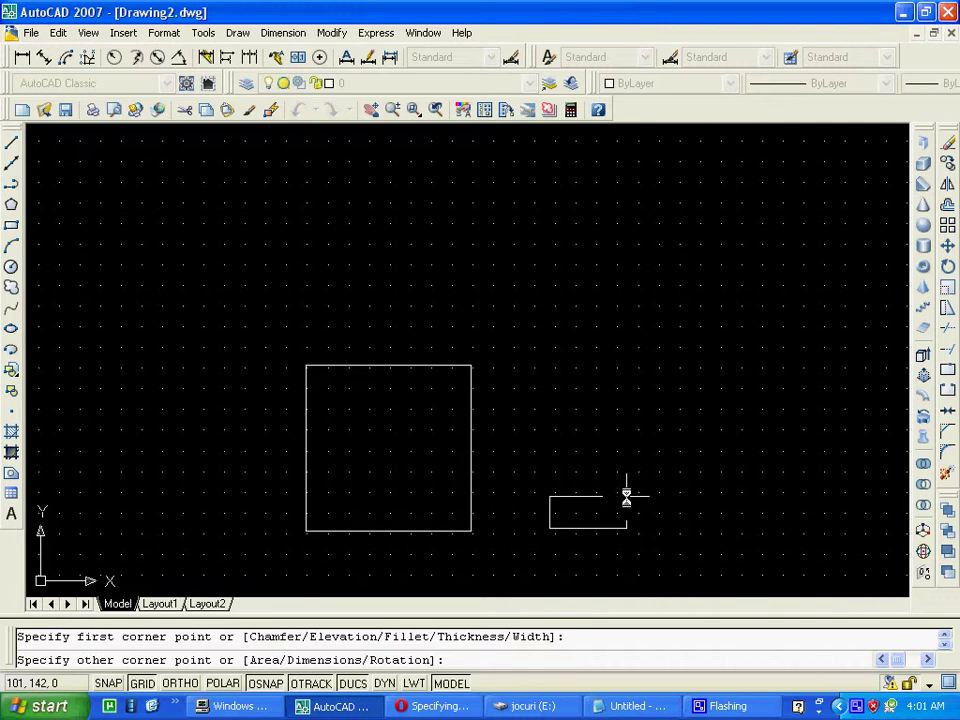
type("10")
key("BackSpace")
key("BackSpace")
type("@10")
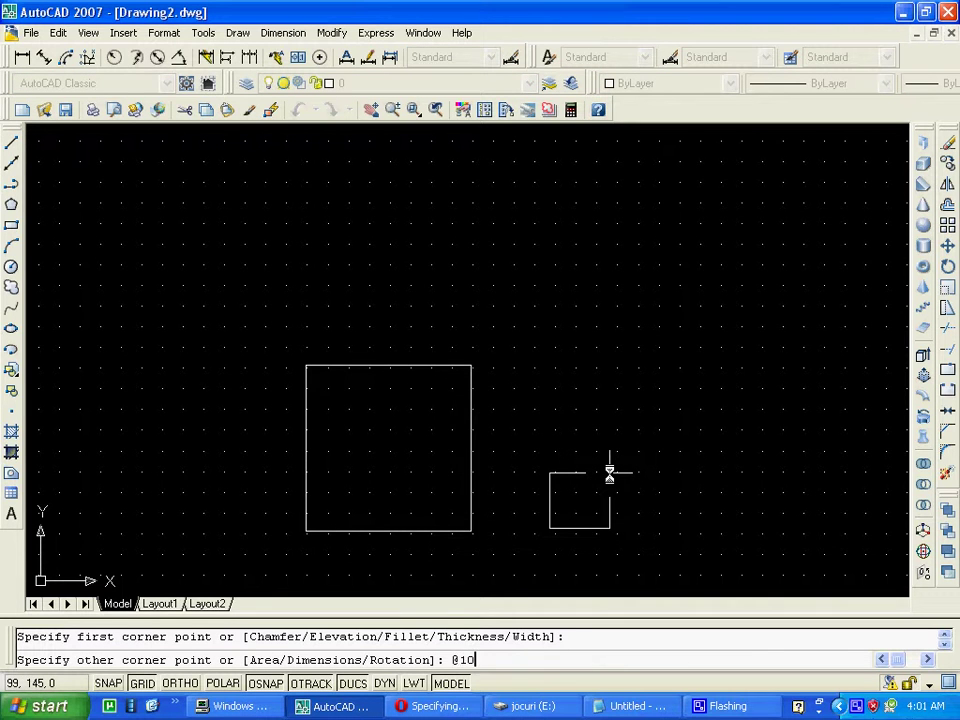
type(",1")
type("0")
key("Return")
key("Escape")
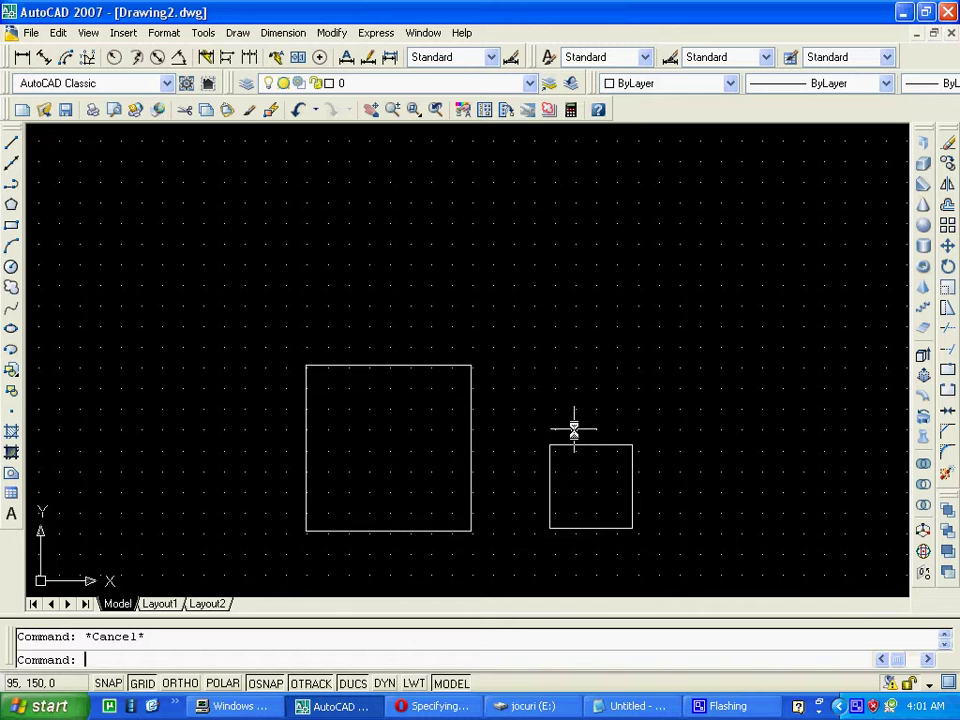
Step: Copy the 10 by 10 square to make the additional small squares
type("copy")
key("Return")
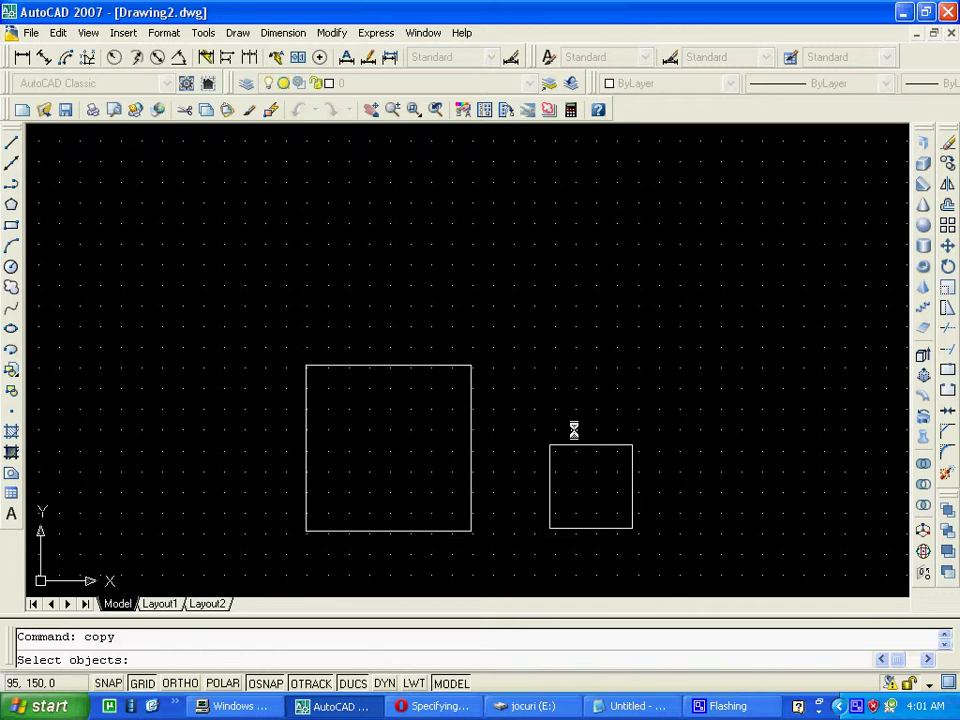
left_click(572, 445)
key("Return")
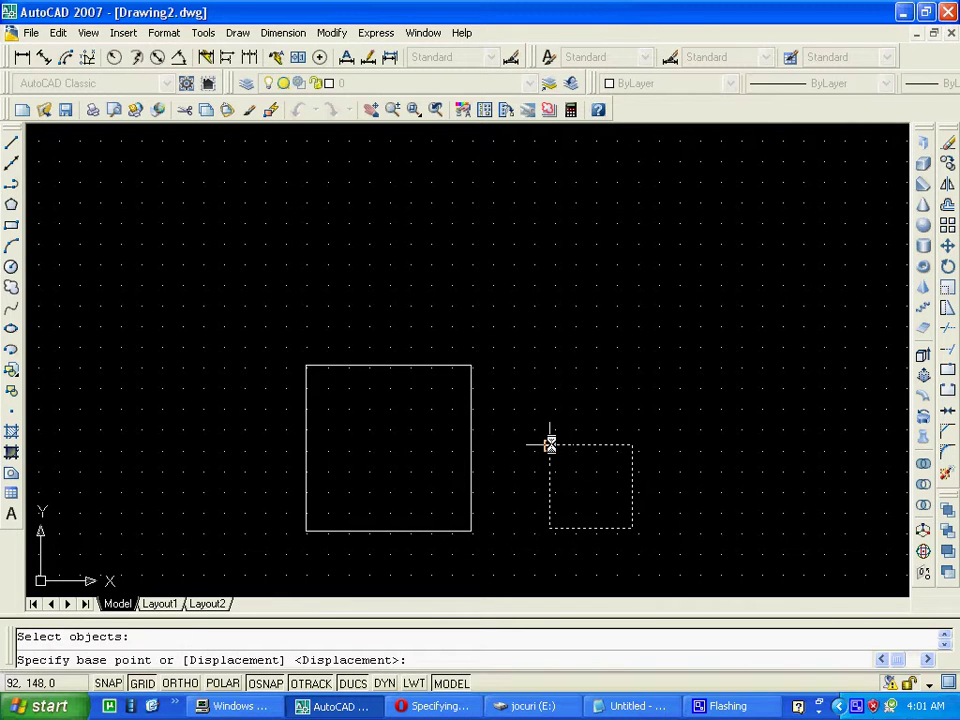
left_click(549, 445)
left_click(678, 445)
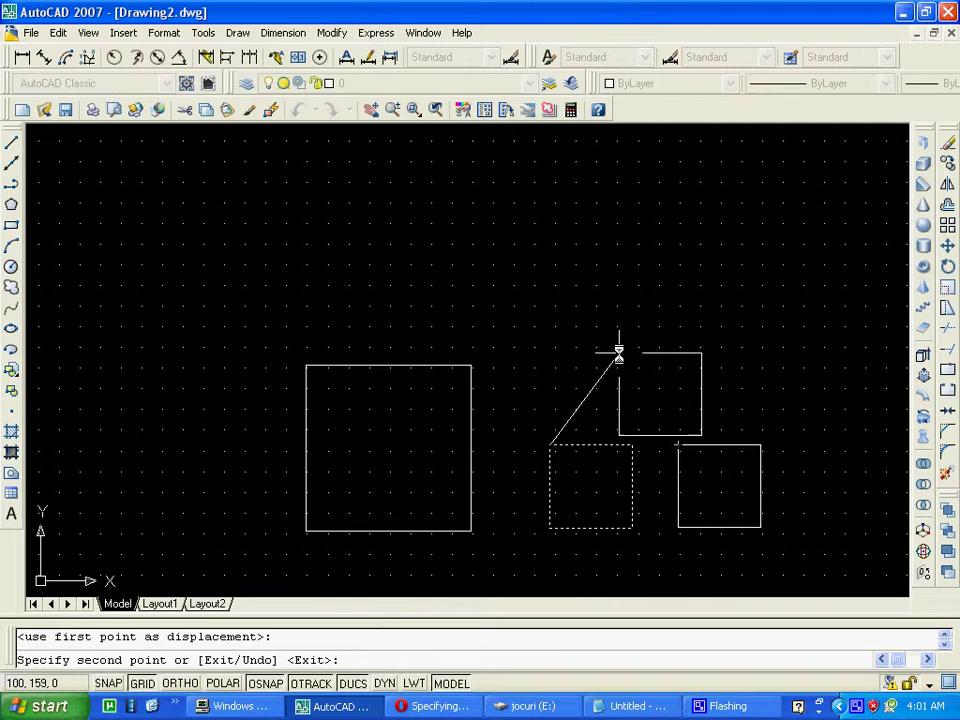
key("Escape")
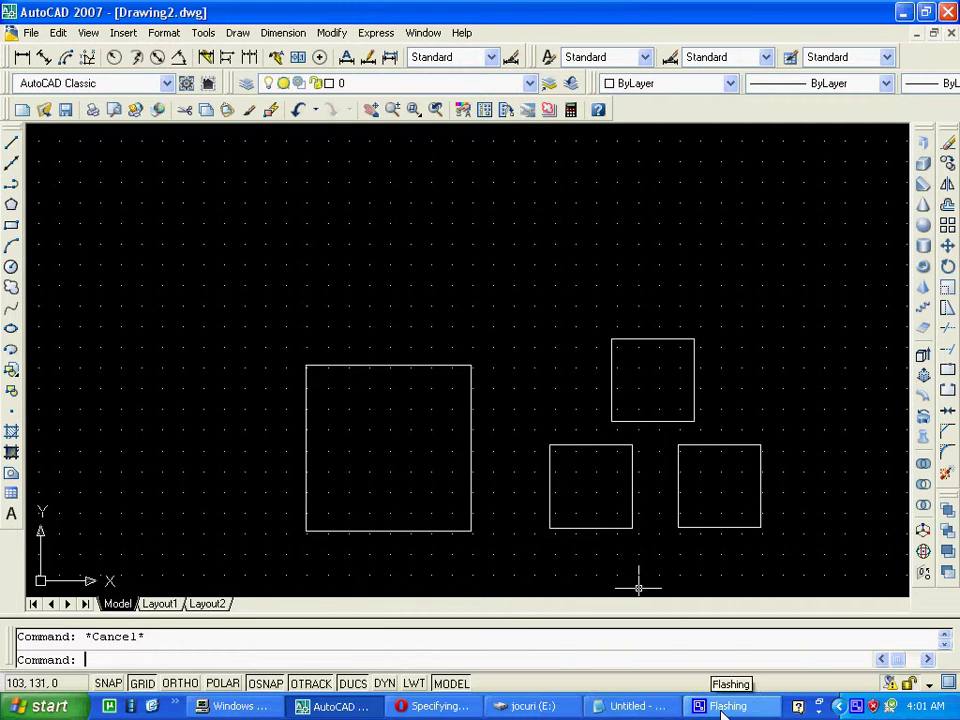
Step: Add the note line 'Now set up the viws', correcting typos
left_click(675, 708)
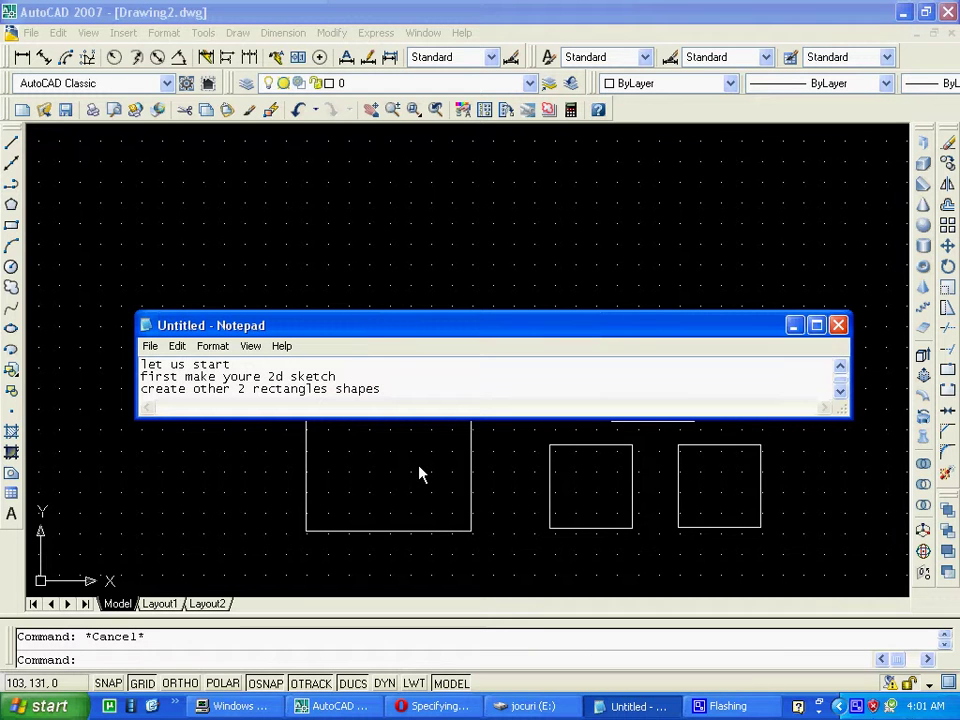
key("Return")
type("NO")
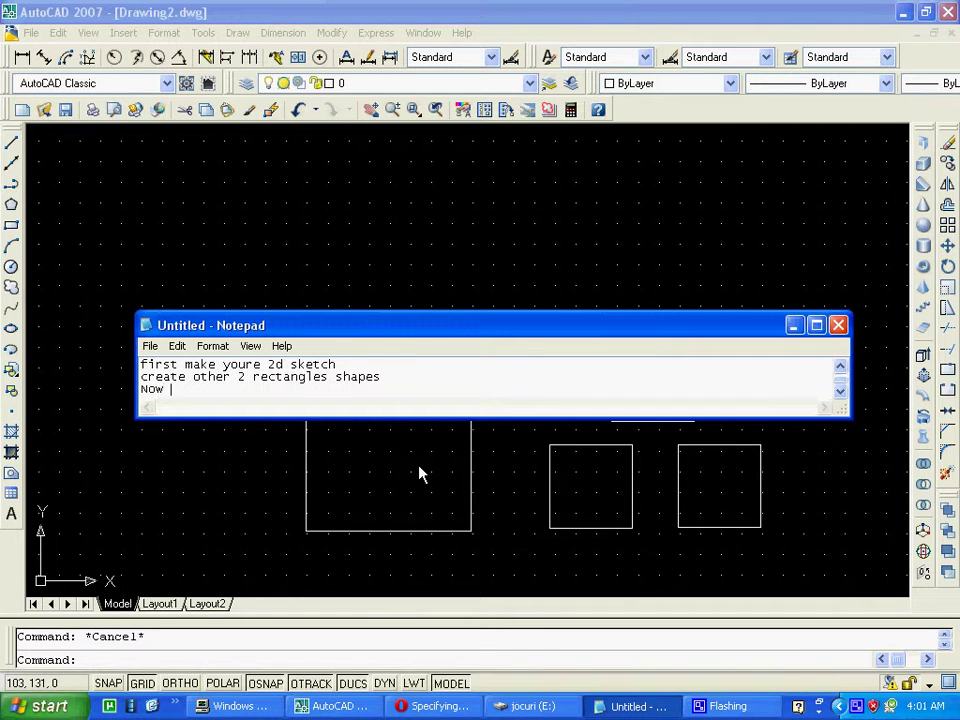
type("eatthe")
key("BackSpace")
key("BackSpace")
key("BackSpace")
key("BackSpace")
key("BackSpace")
type("create")
key("BackSpace")
key("BackSpace")
key("BackSpace")
key("BackSpace")
key("BackSpace")
key("BackSpace")
type("he viws")
Step: Start a Four: Equal viewport layout with 3D setup
left_click(400, 12)
left_click(164, 36)
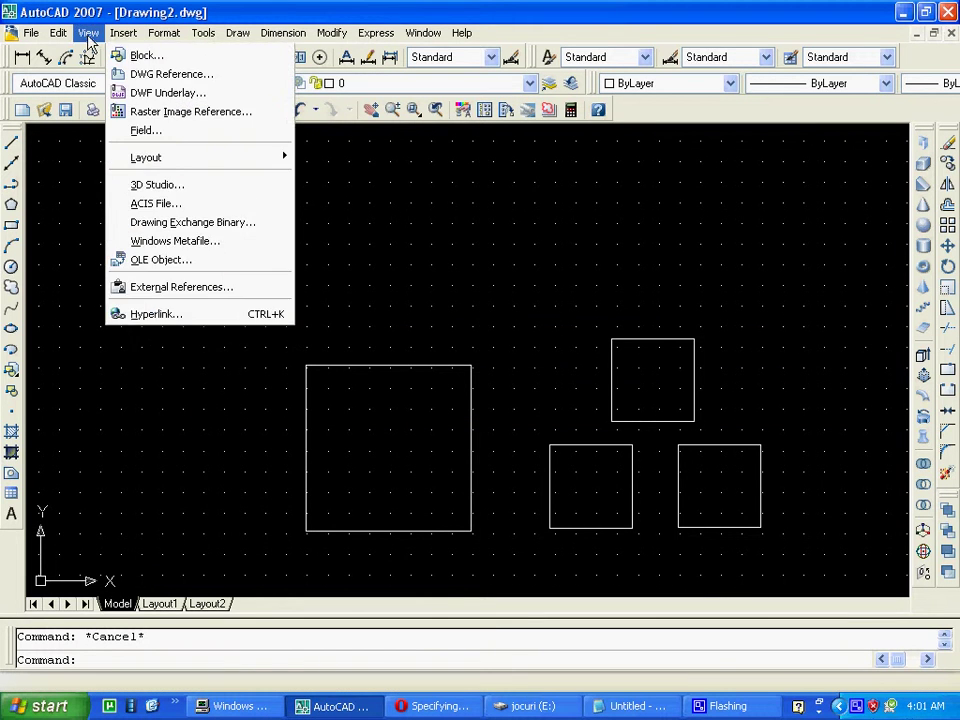
mouse_move(88, 33)
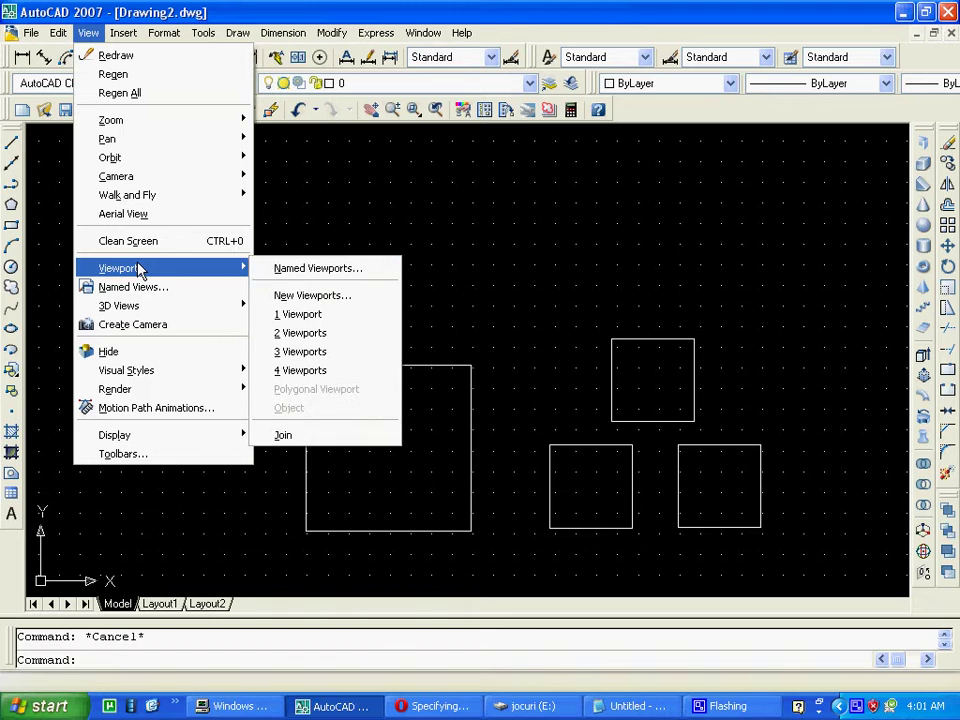
mouse_move(120, 268)
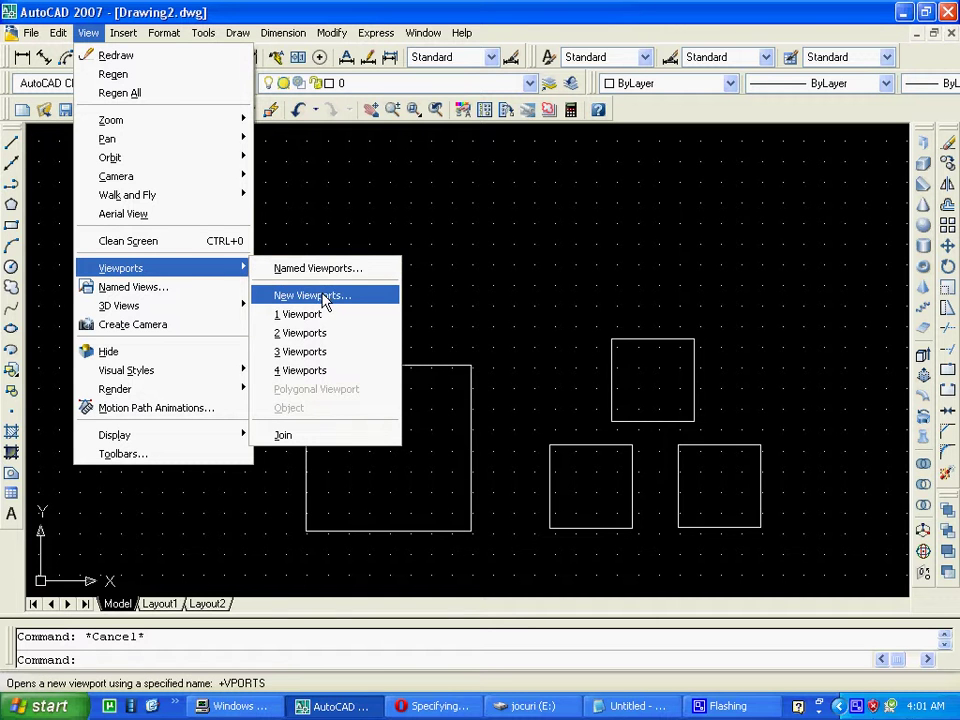
left_click(340, 298)
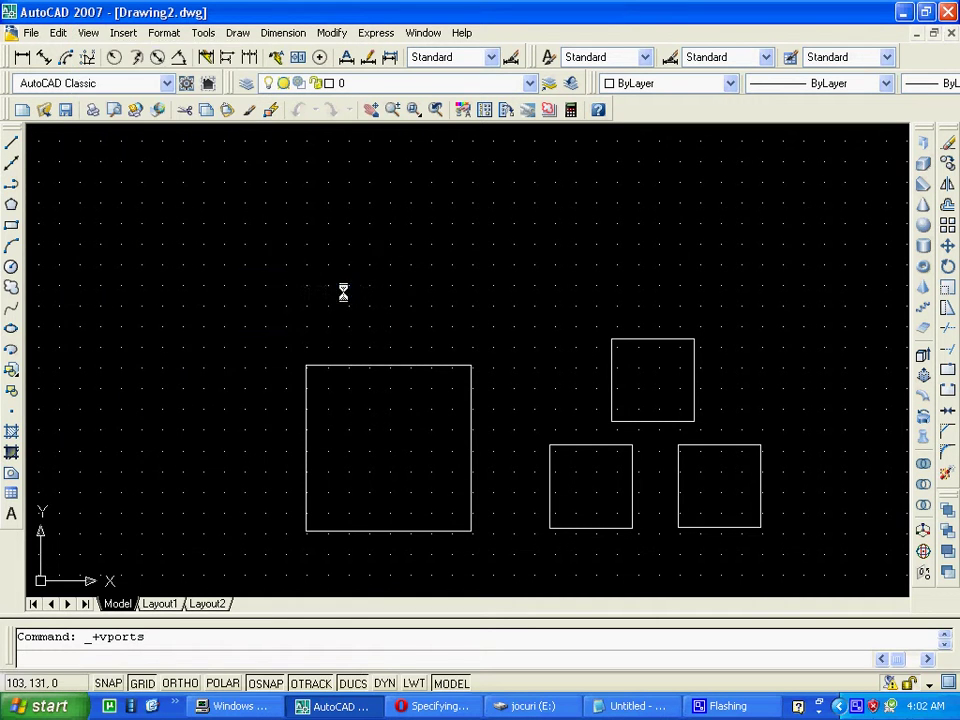
left_click(284, 386)
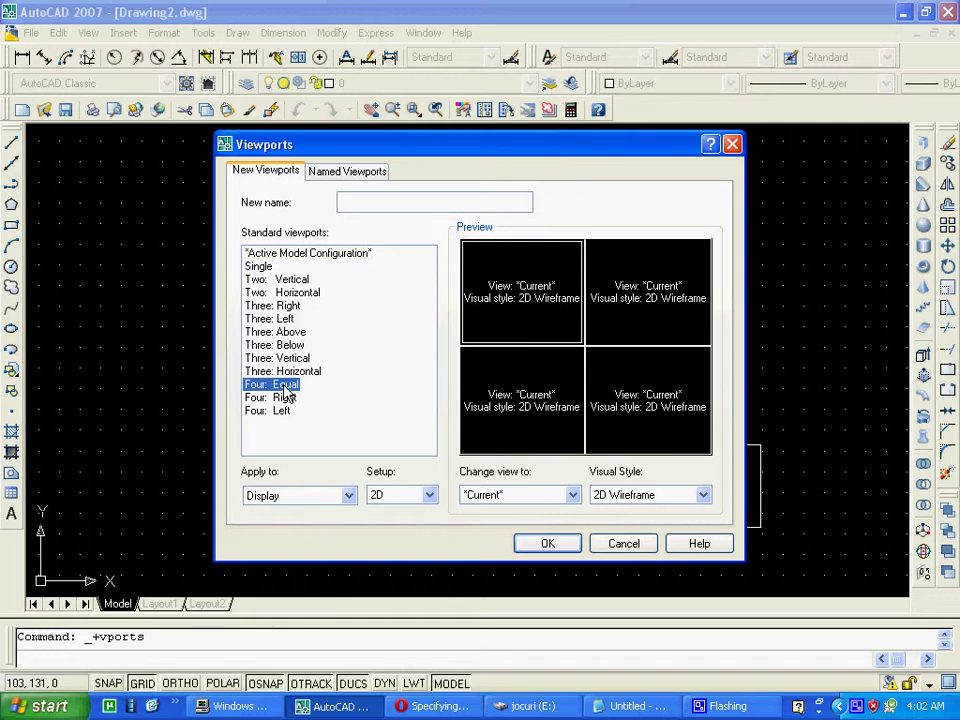
left_click(415, 496)
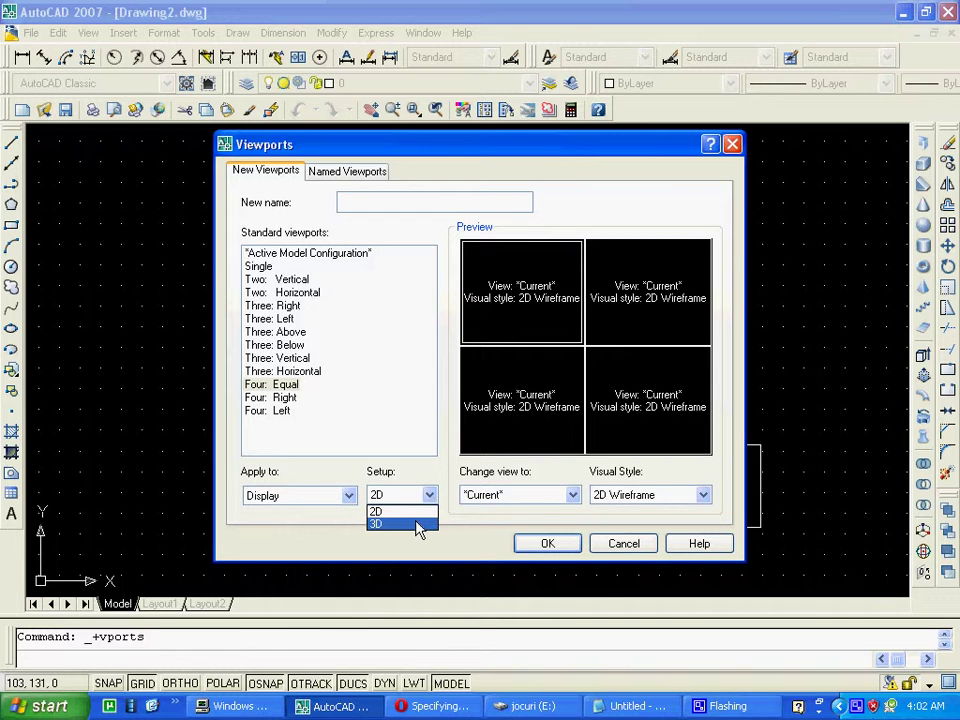
left_click(398, 524)
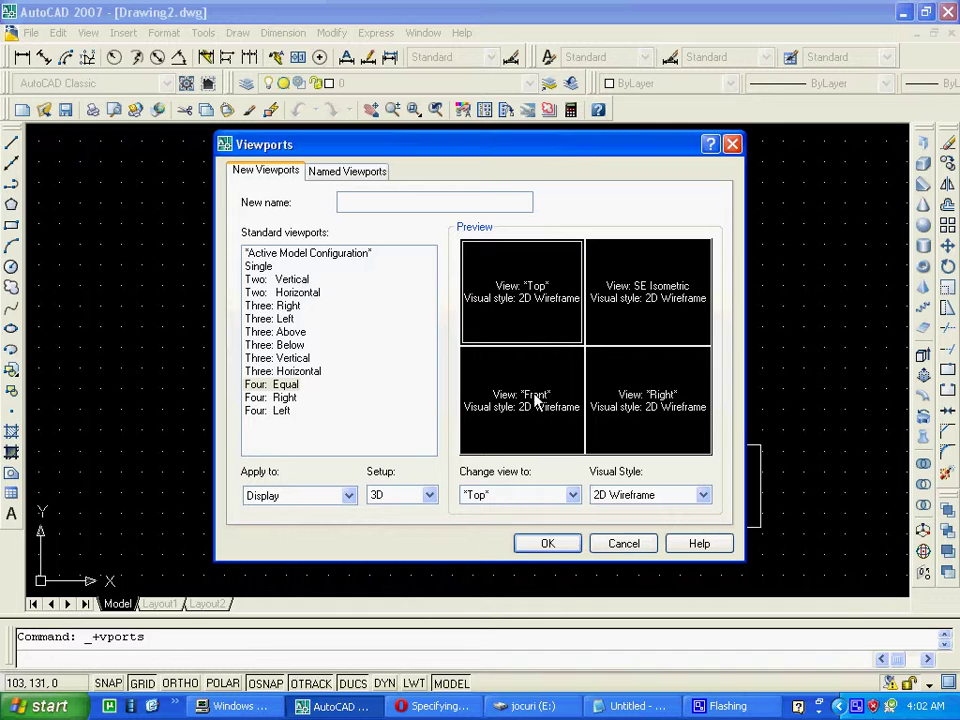
Step: Assign Front, Top and Right views, keeping Right in 2D Wireframe
left_click(568, 495)
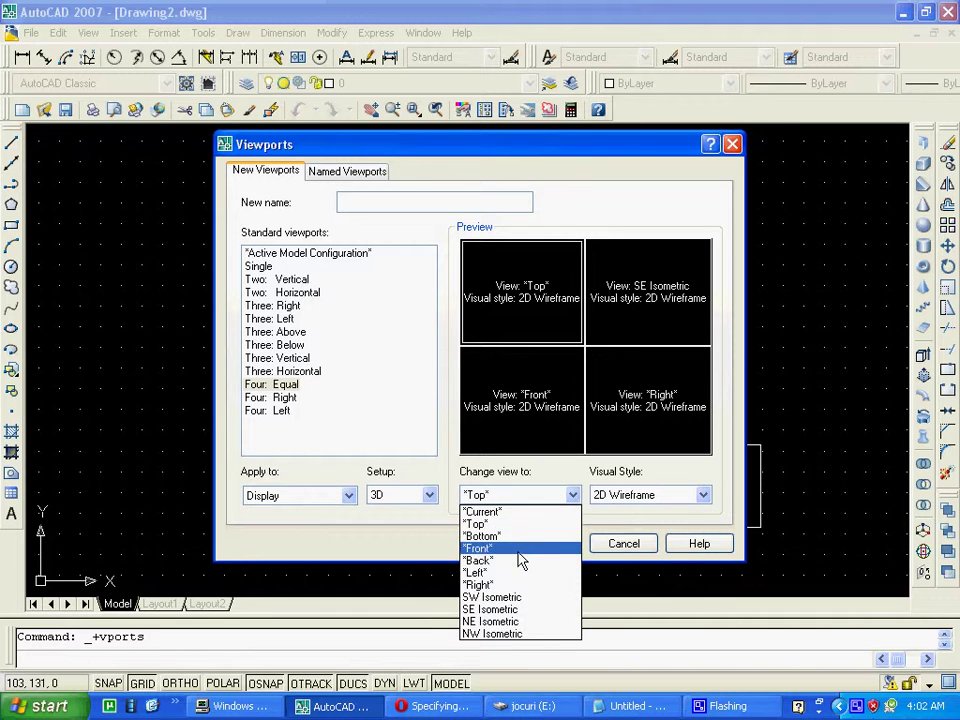
left_click(521, 549)
left_click(553, 497)
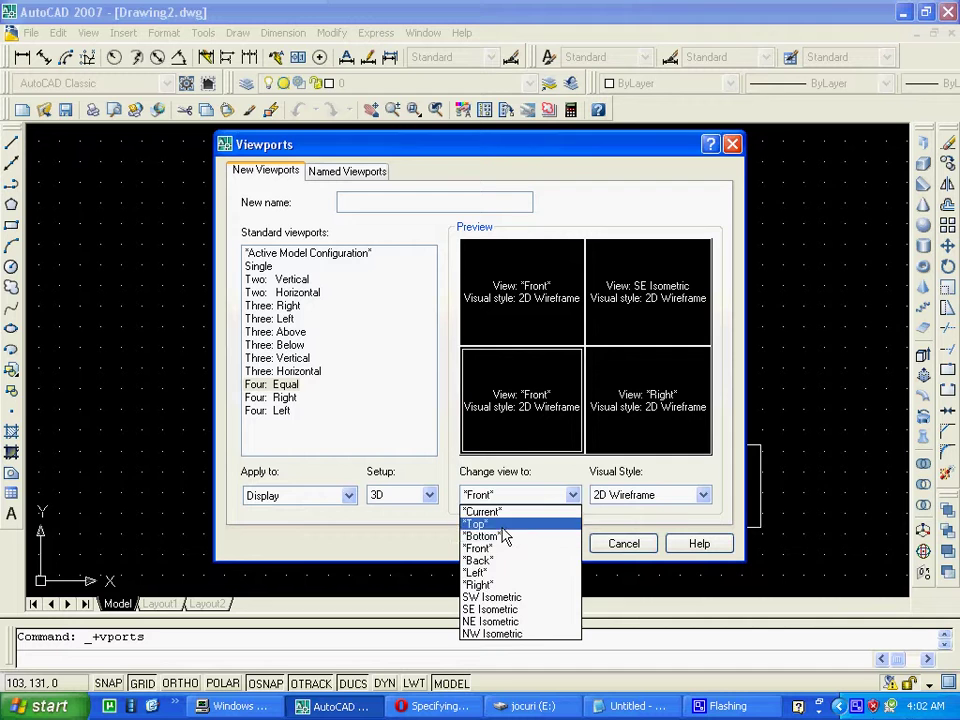
left_click(490, 523)
left_click(623, 317)
left_click(571, 494)
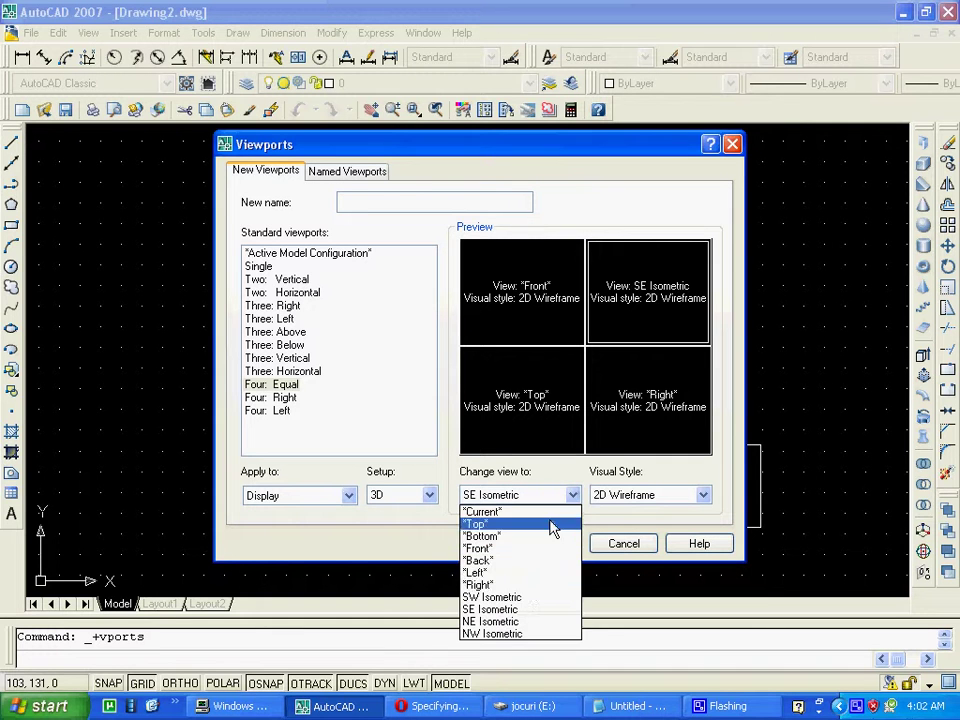
left_click(505, 584)
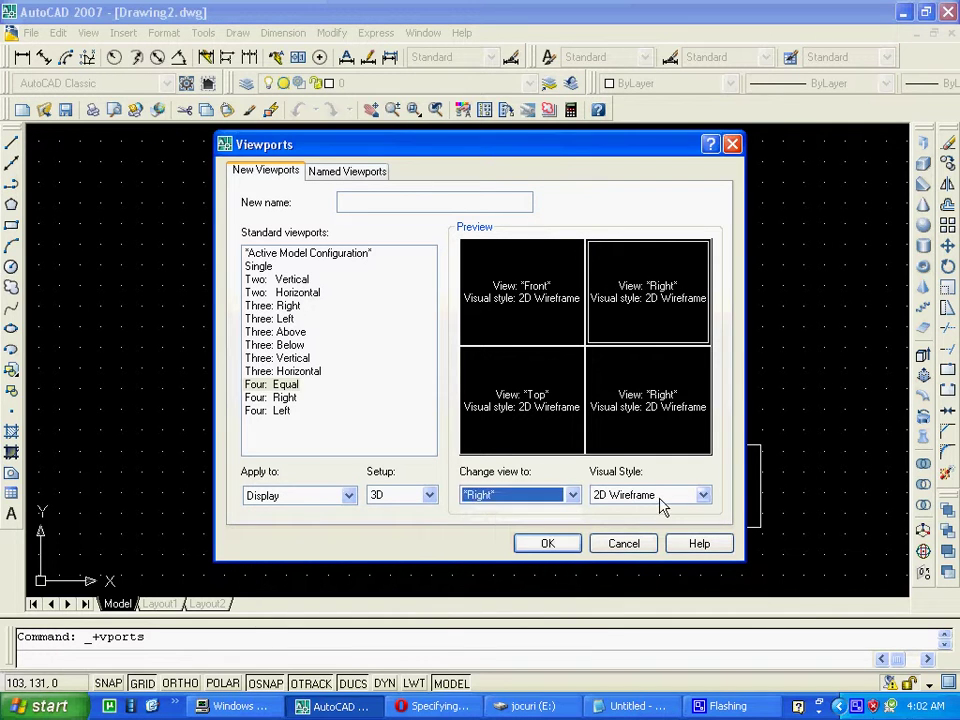
left_click(658, 497)
left_click(648, 549)
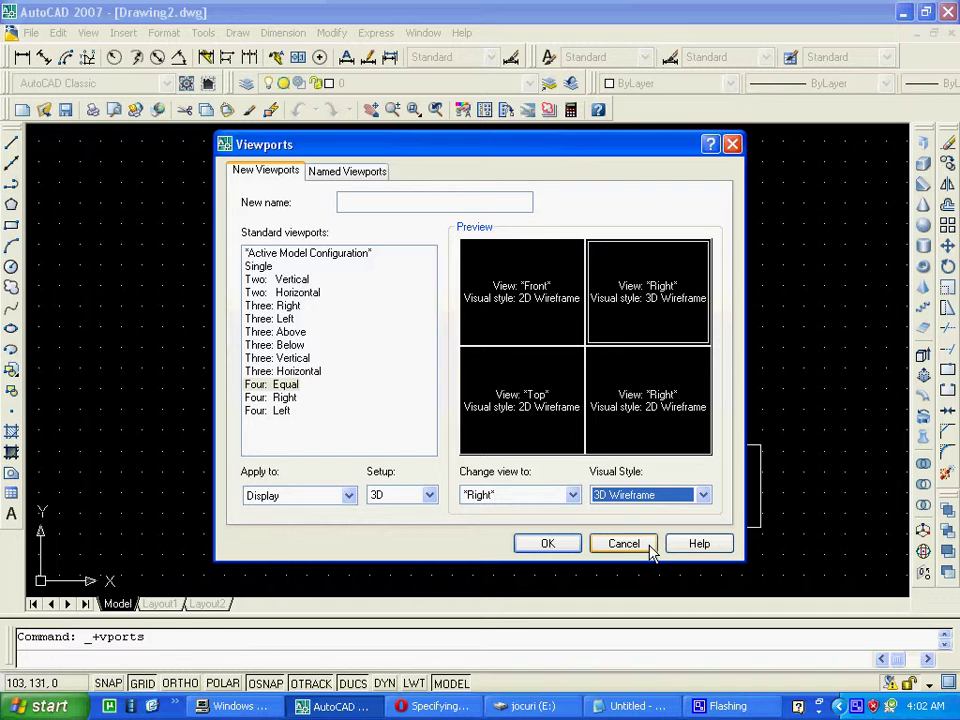
left_click(602, 497)
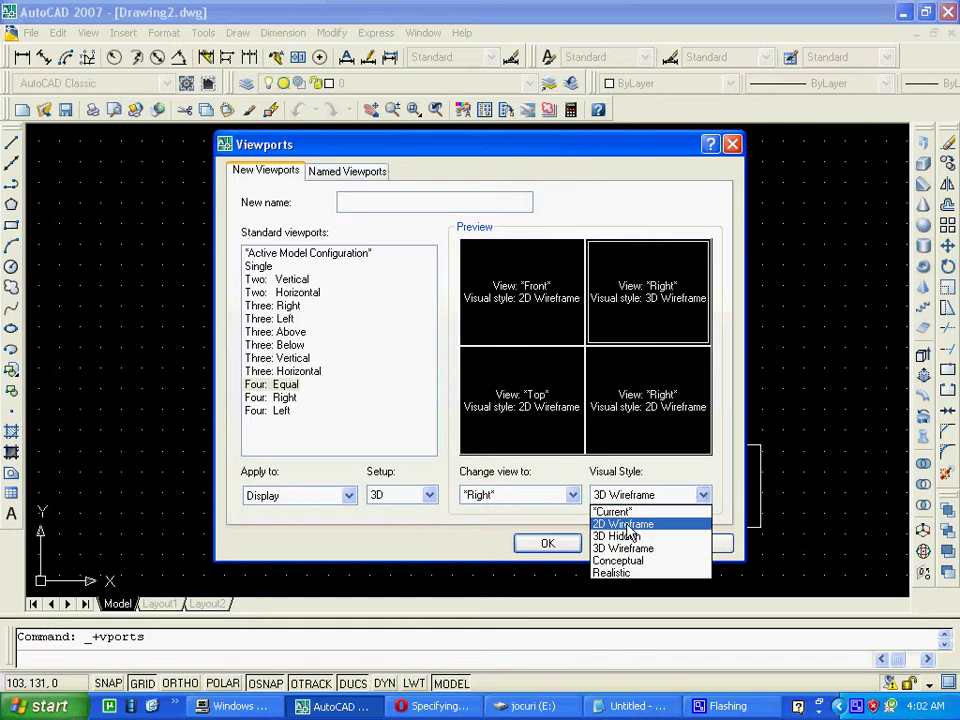
left_click(651, 524)
Step: Set the bottom-right viewport to SE Isometric, 3D Wireframe, and apply
left_click(573, 495)
left_click(658, 418)
left_click(658, 418)
left_click(573, 495)
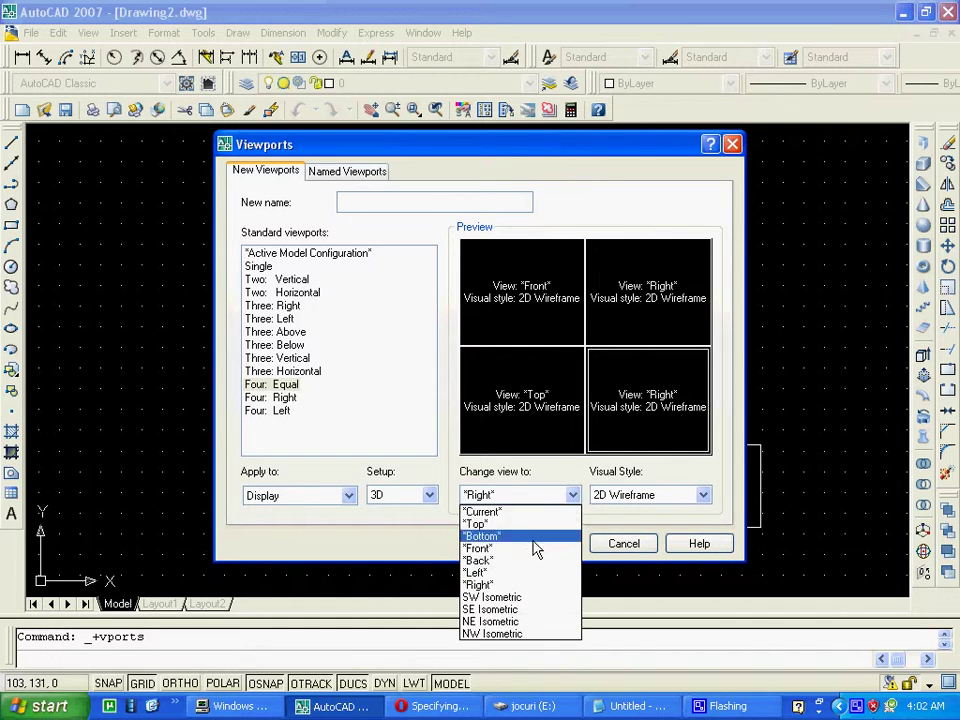
left_click(530, 607)
left_click(658, 497)
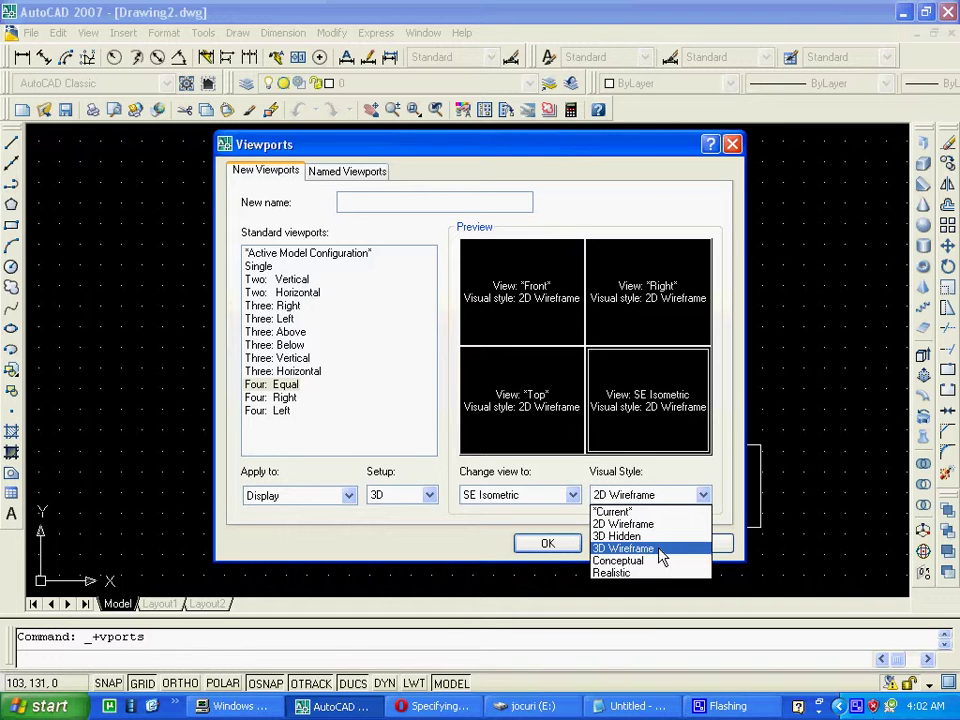
left_click(660, 549)
left_click(553, 546)
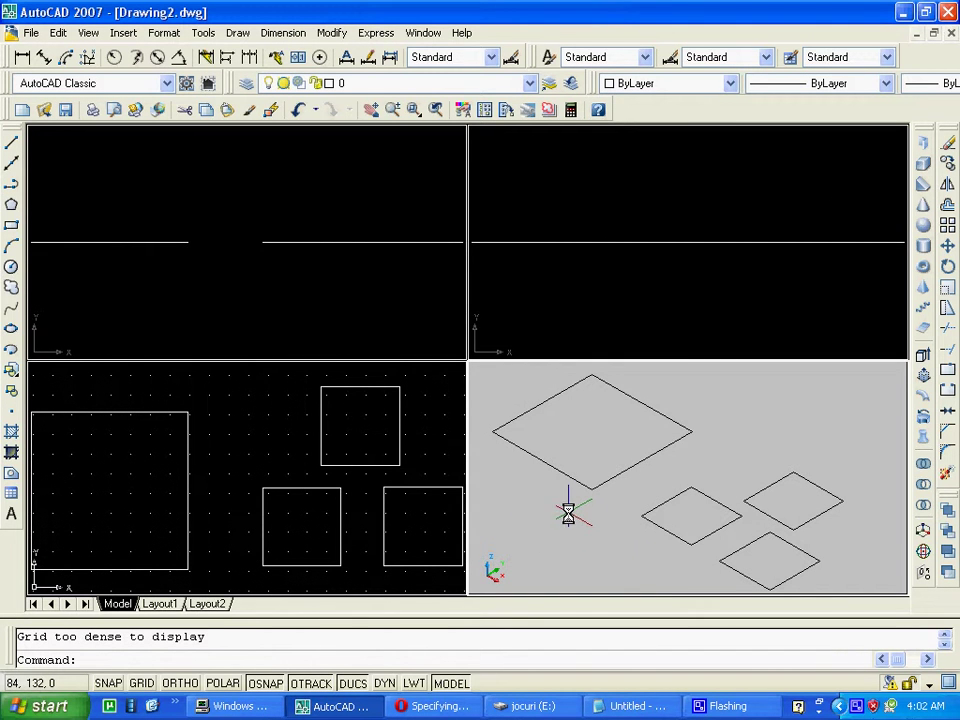
Step: Add the note line 'use the extrude command to extrude an object'
key("Escape")
left_click(645, 712)
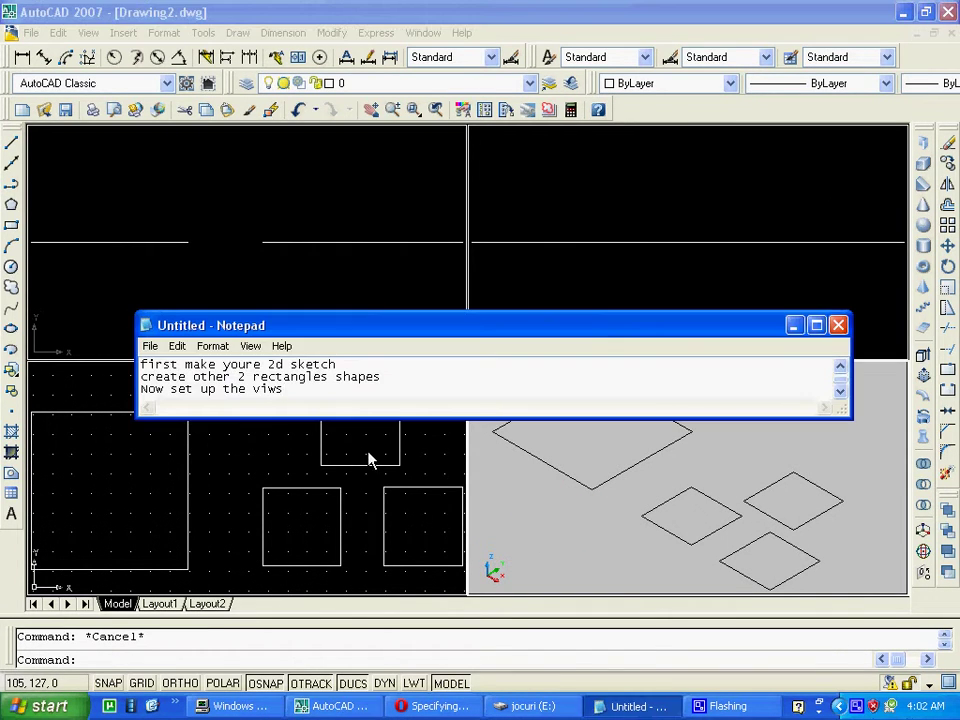
key("Return")
type("use t")
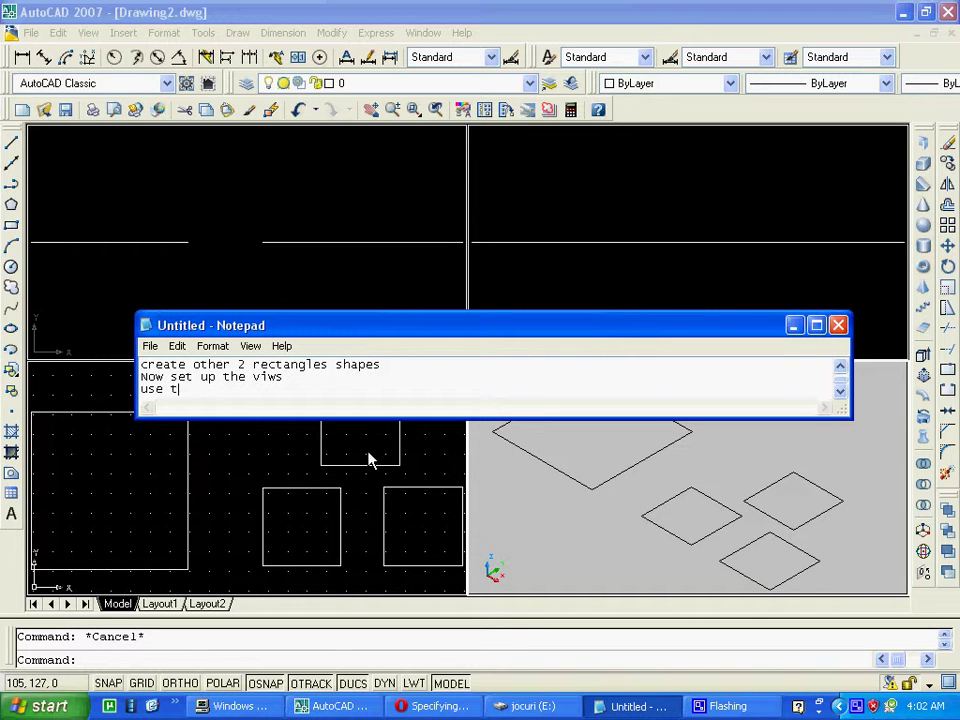
type("he extrude command to extrude an object ")
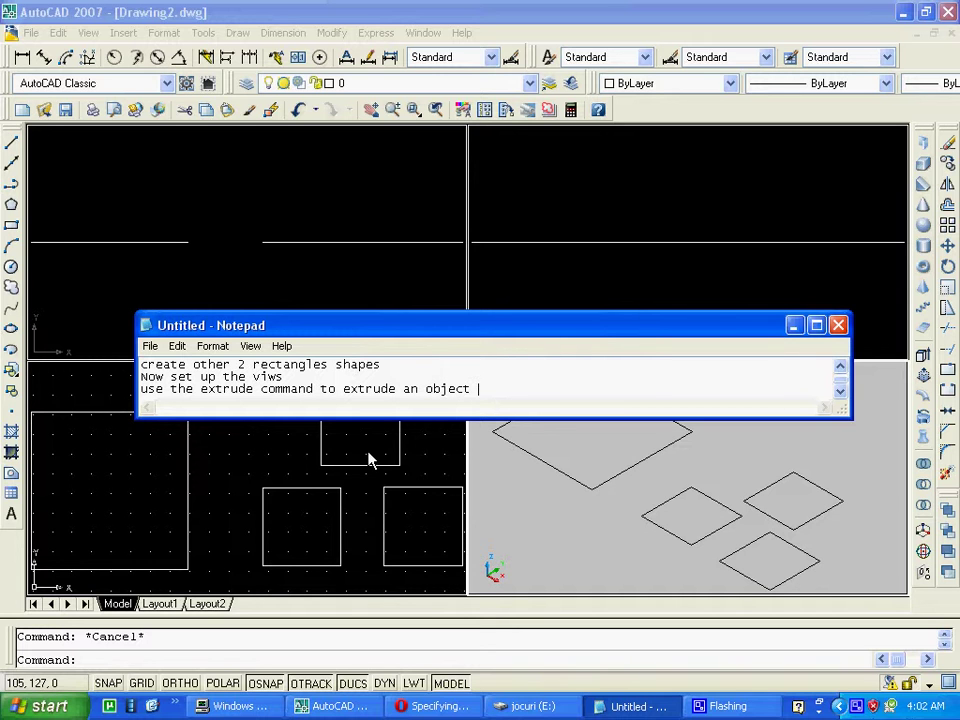
type("()")
Step: Put '(the extruding obj should be a polyline not line)' on its own line
key("Left")
type("the ")
type("extruded object")
key("BackSpace")
key("BackSpace")
key("BackSpace")
key("BackSpace")
key("BackSpace")
key("BackSpace")
key("BackSpace")
key("BackSpace")
key("BackSpace")
key("BackSpace")
type("ing o")
type("bj should be a")
type("n")
key("BackSpace")
key("BackSpace")
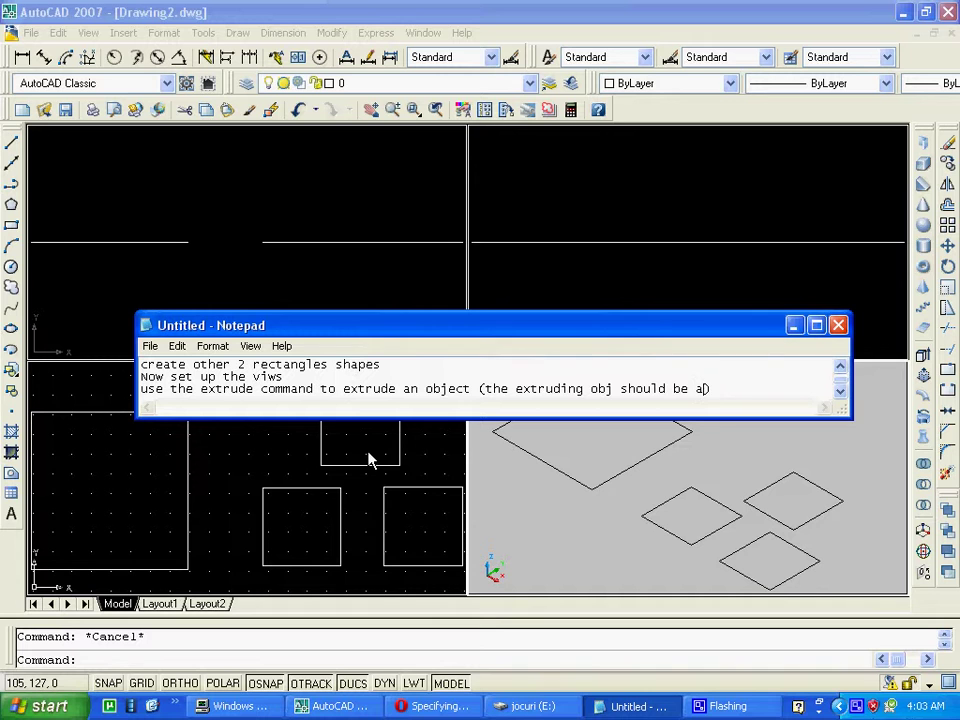
type("polyline not line")
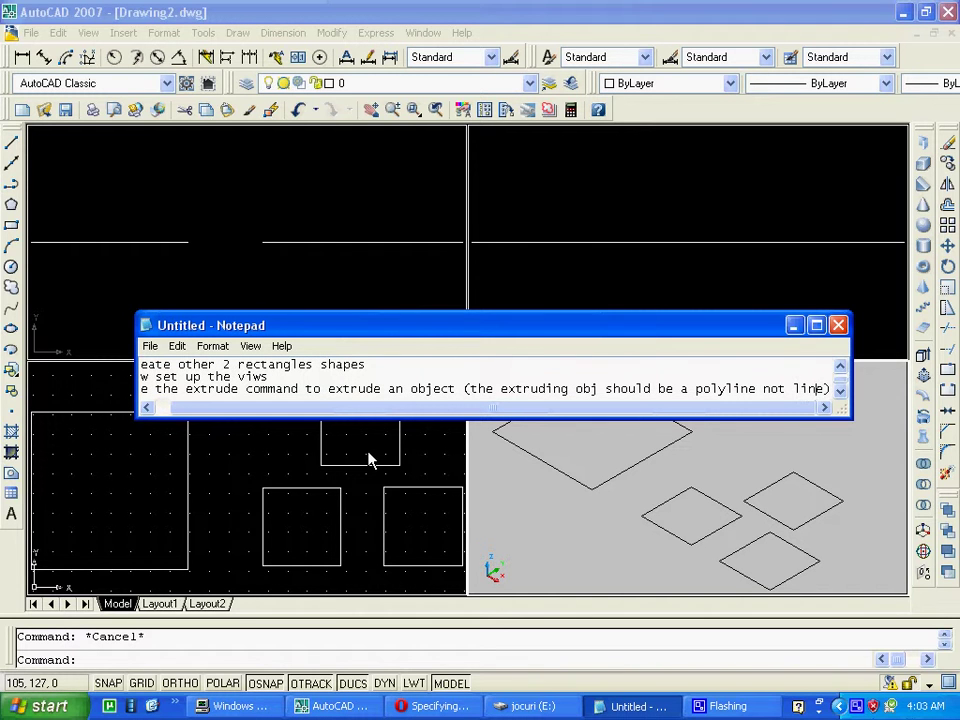
key("Left")
key("Left")
key("Left")
key("Left")
key("Left")
key("Left")
key("Return")
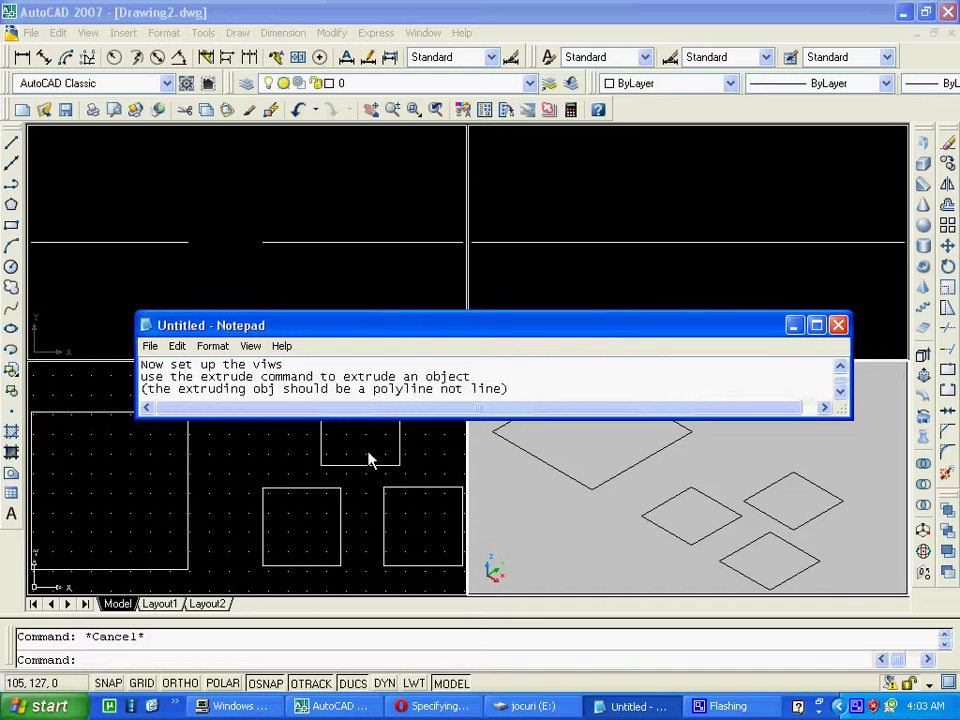
key("Right")
key("Right")
key("Right")
key("Right")
key("Right")
key("Right")
key("Right")
key("Right")
key("Right")
key("Right")
key("Right")
key("Right")
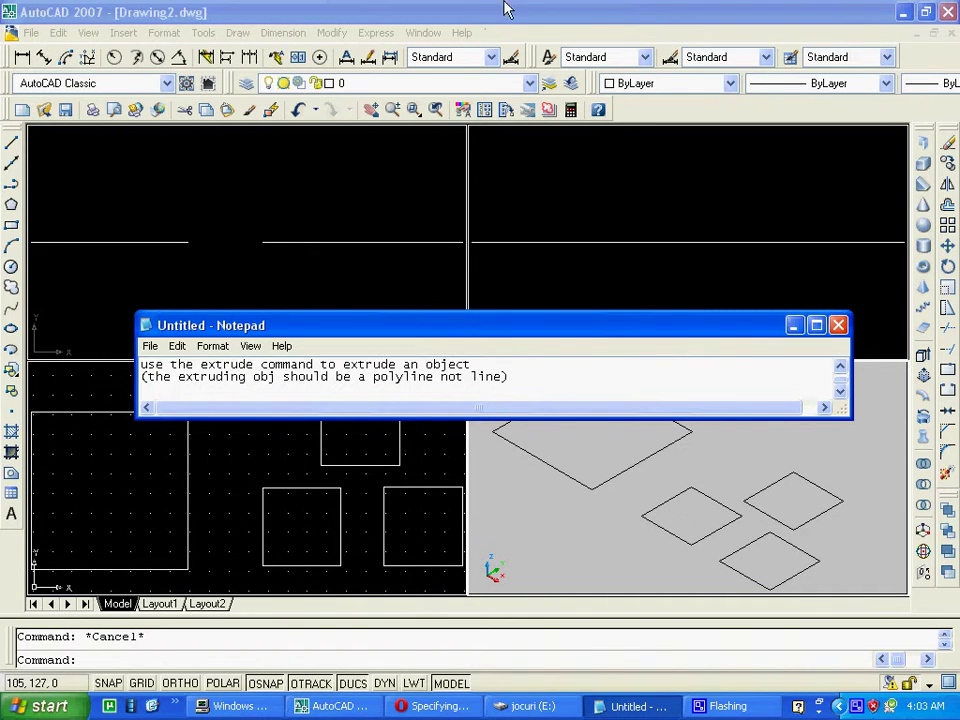
left_click(508, 10)
Step: Start EXTRUDE and try a selection window that catches nothing
left_click(590, 579)
left_click(559, 576)
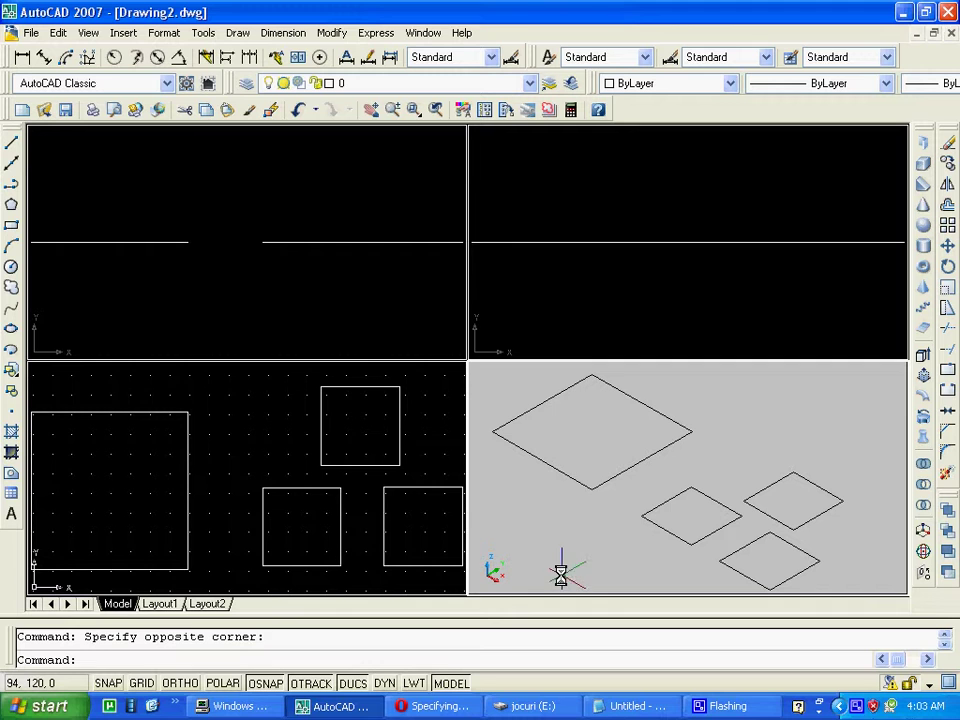
type("extrude")
key("Return")
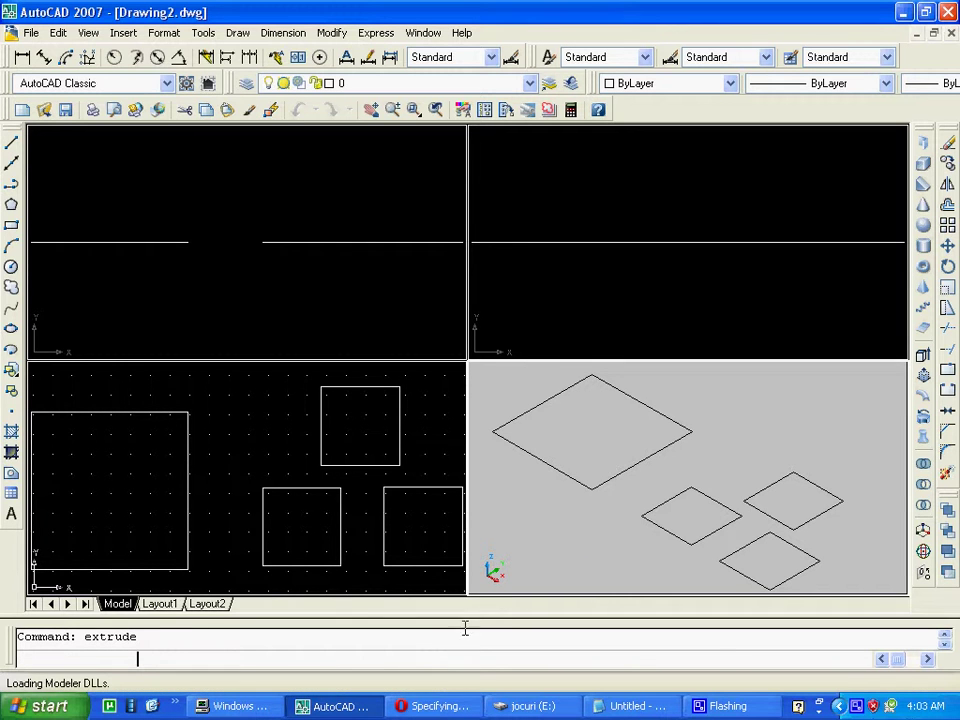
left_click(576, 489)
left_click(617, 549)
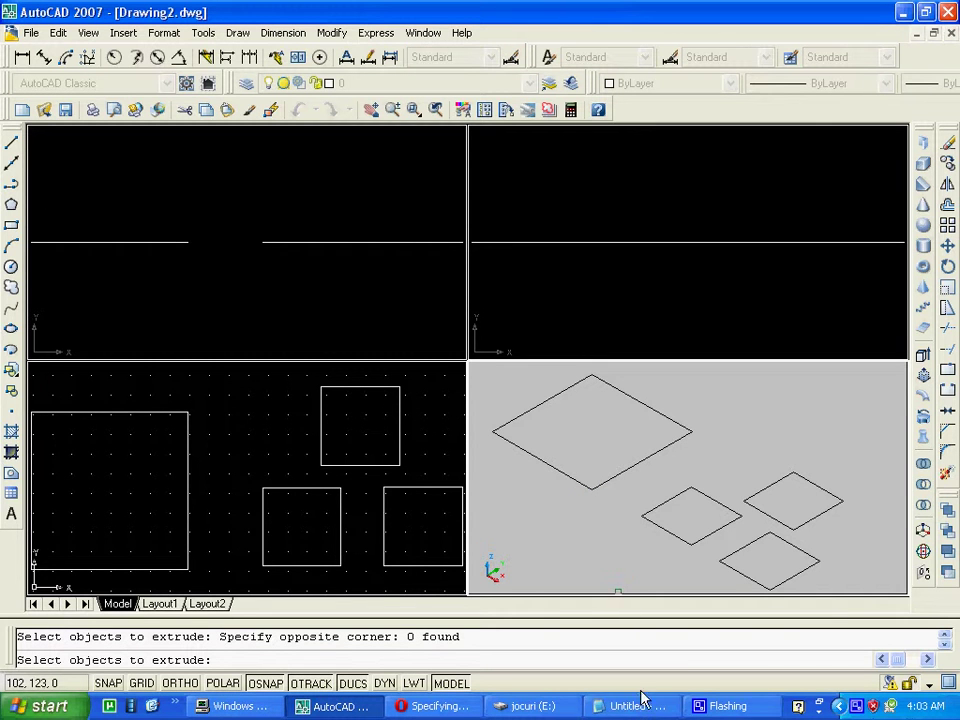
Step: Pick the large rectangle and the three small rectangles for extrusion
left_click(620, 707)
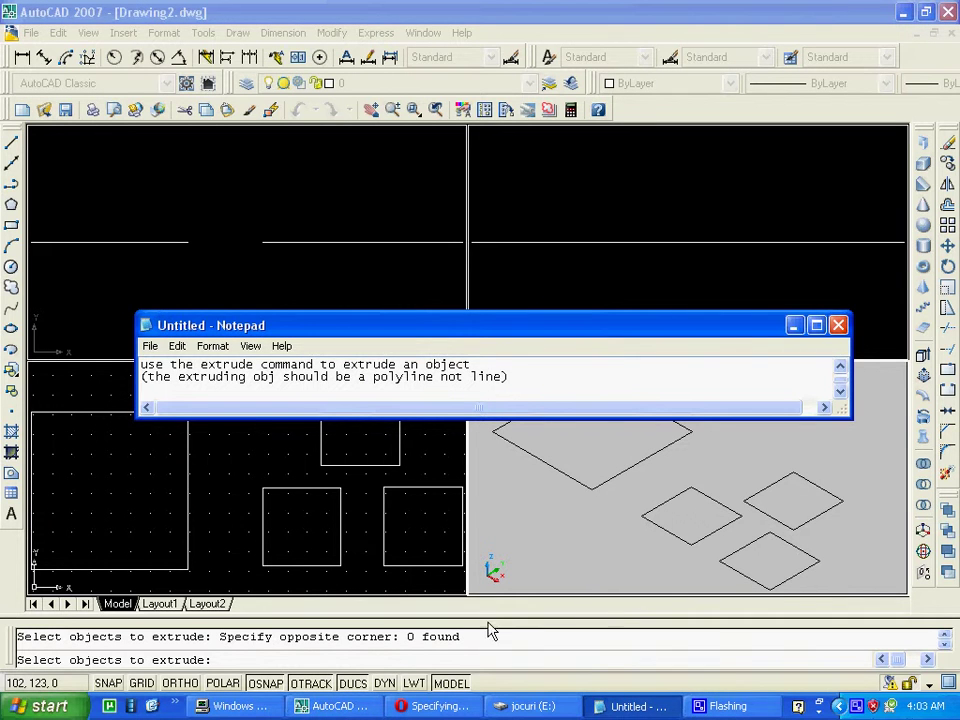
left_click(330, 660)
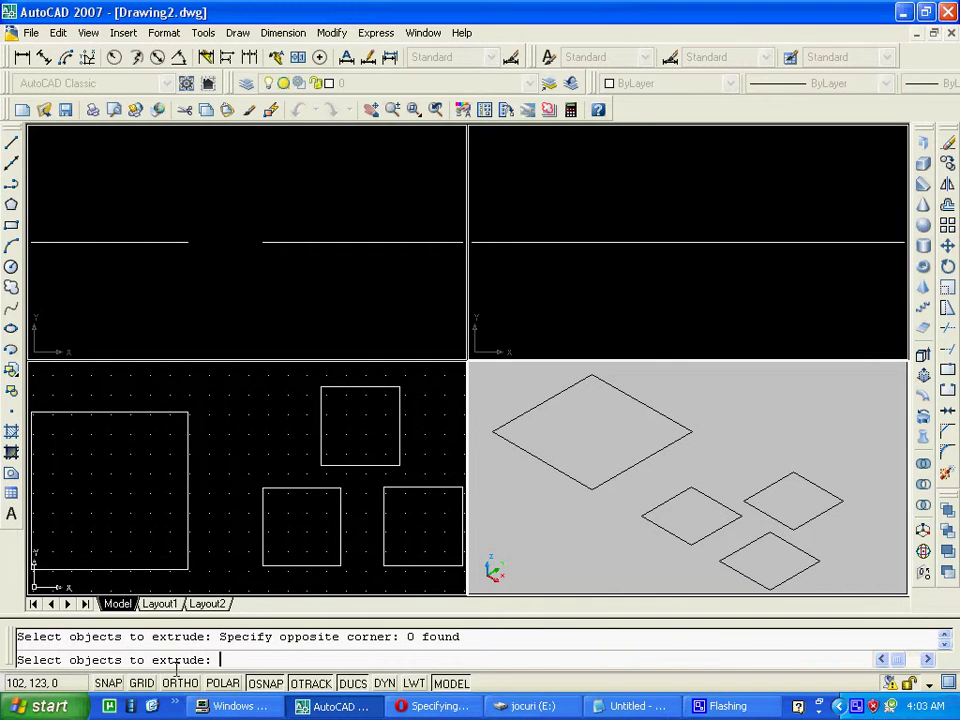
left_click(630, 485)
left_click(664, 527)
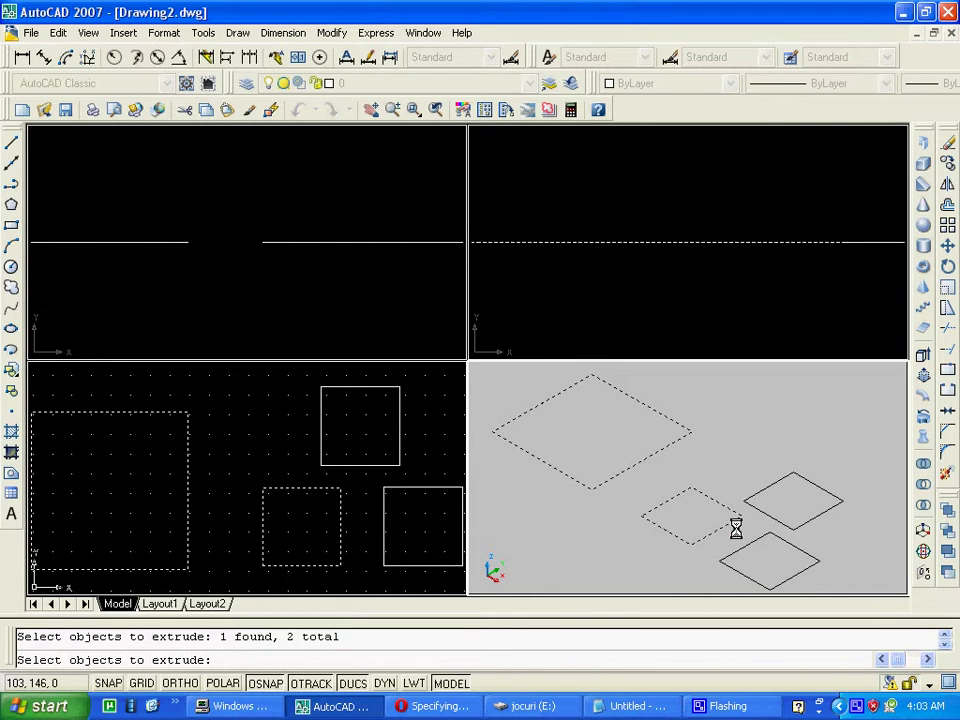
left_click(767, 512)
left_click(762, 541)
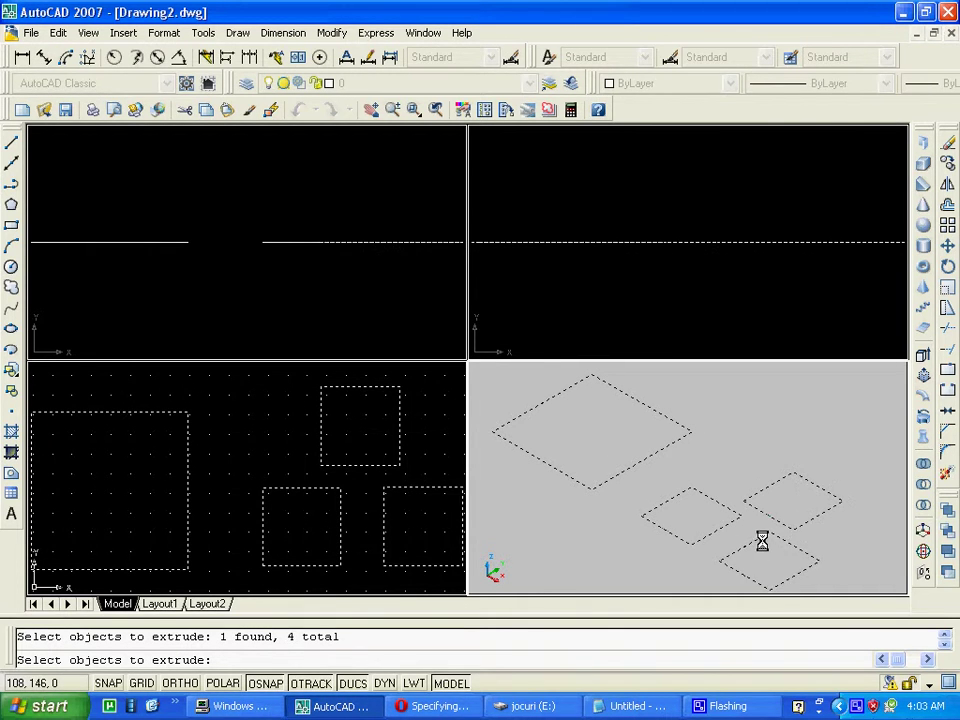
Step: Add 'enter' to the note and finish the rectangle selection
left_click(632, 706)
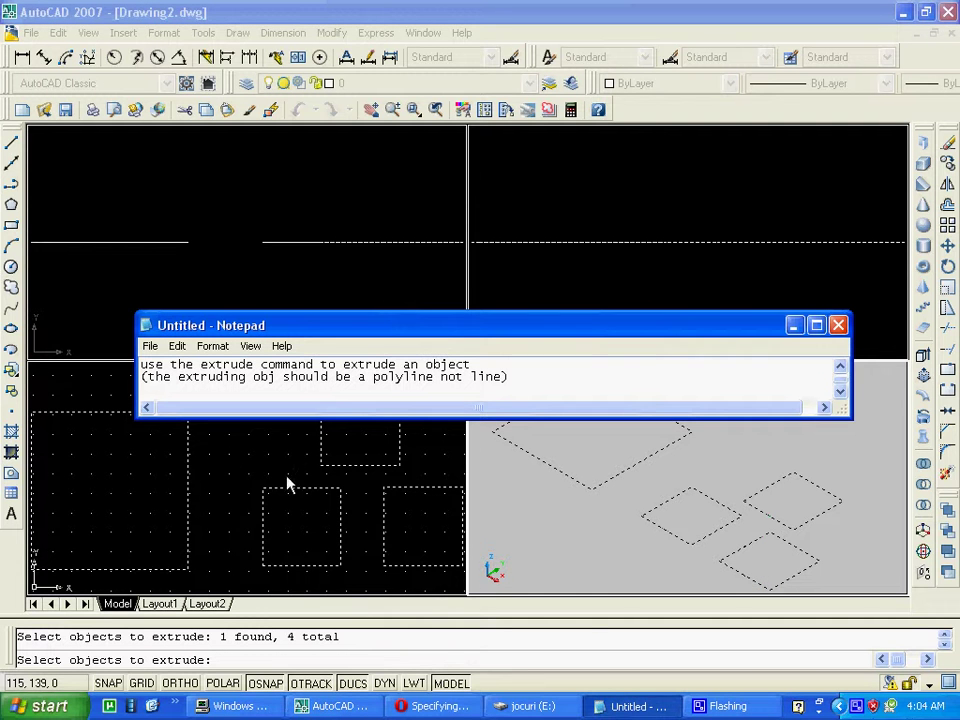
left_click(195, 394)
type("nter")
key("Return")
left_click(252, 662)
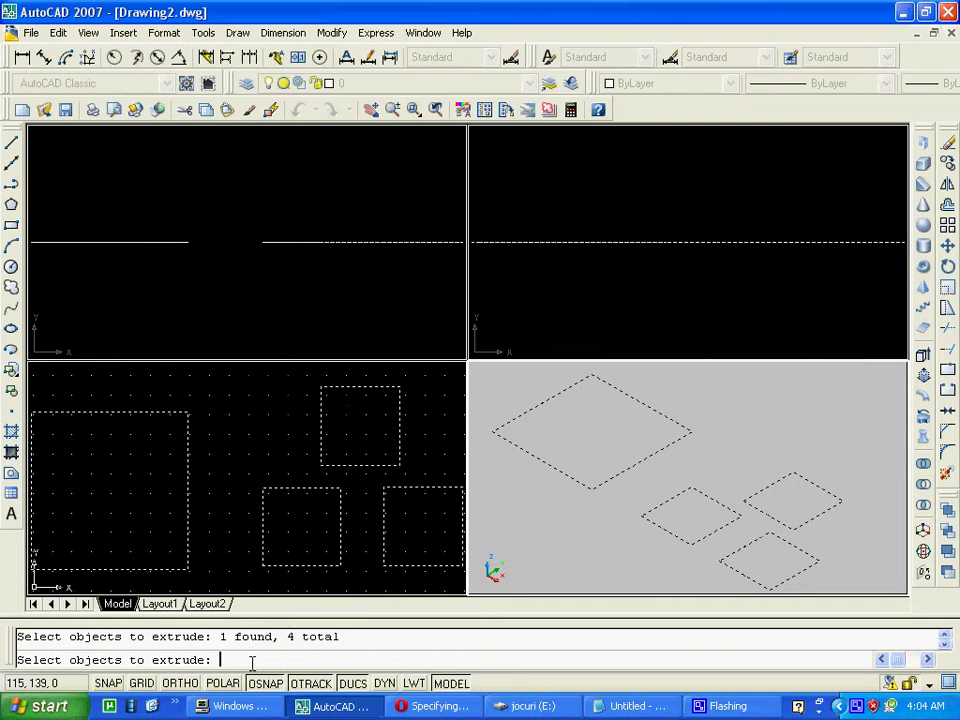
key("Return")
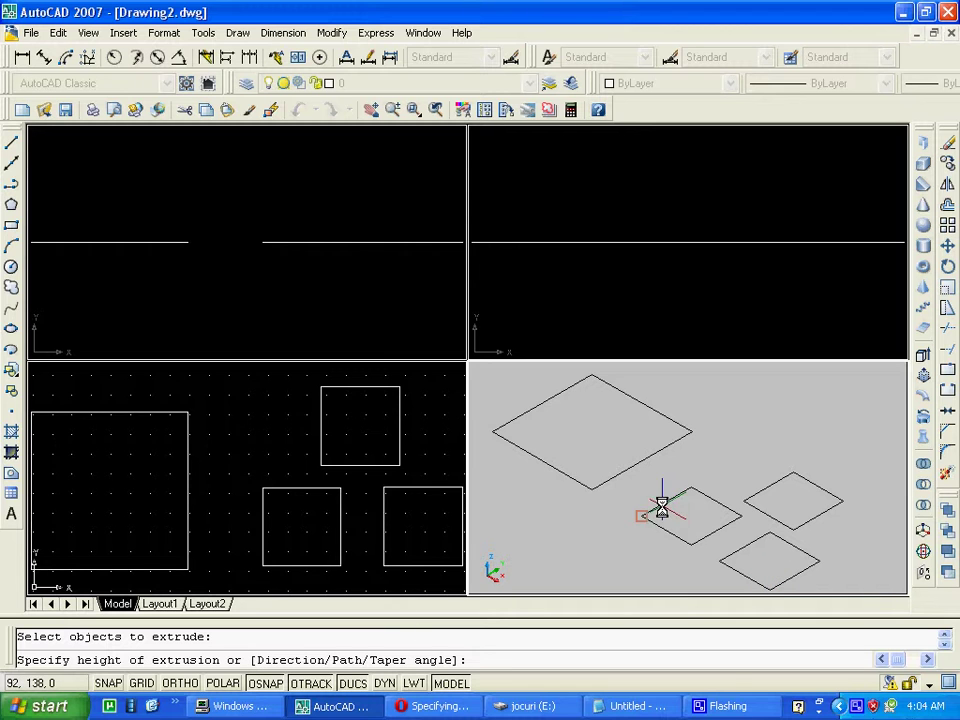
Step: Type and then delete an 'in this case' note line
left_click(630, 706)
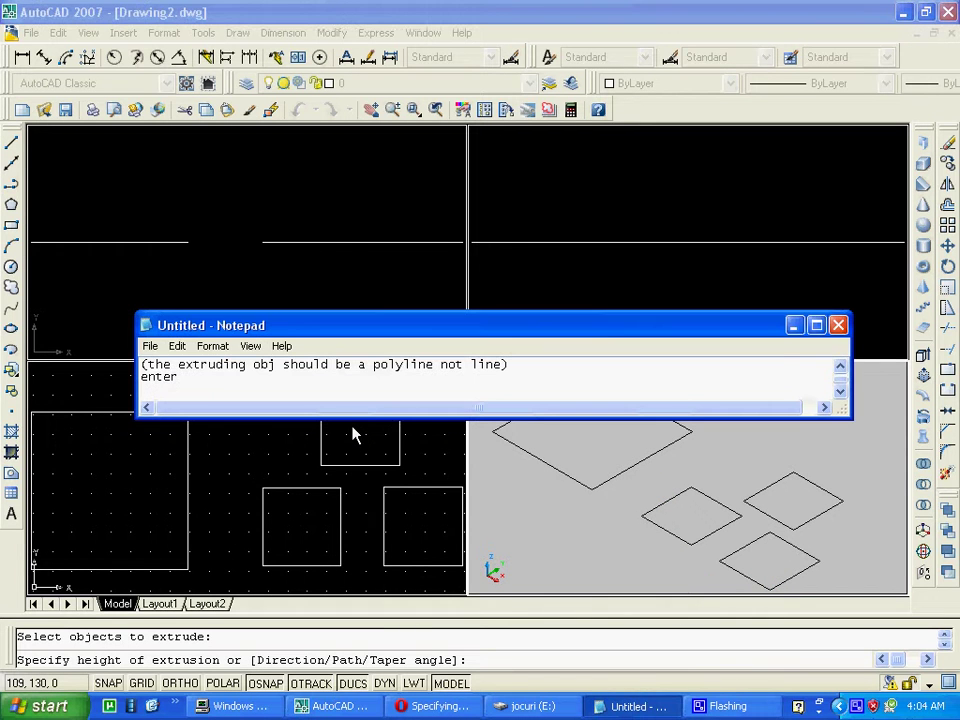
type("inthis case")
left_click_drag(248, 389, 125, 397)
key("BackSpace")
left_click(495, 660)
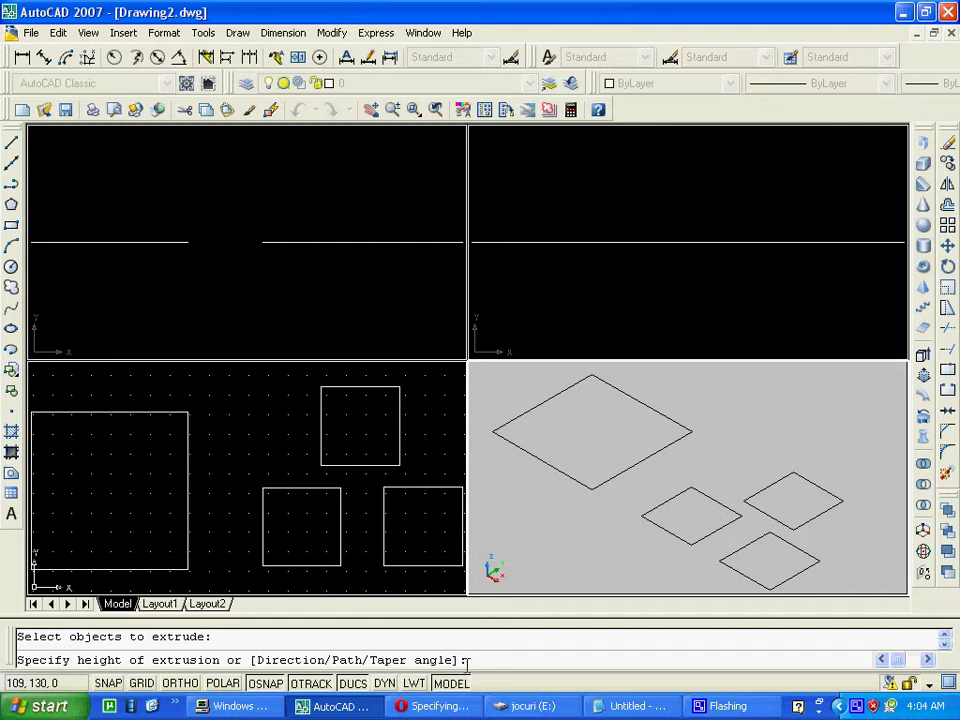
Step: Extrude the four rectangles straight up to a height of 30
left_click(590, 490)
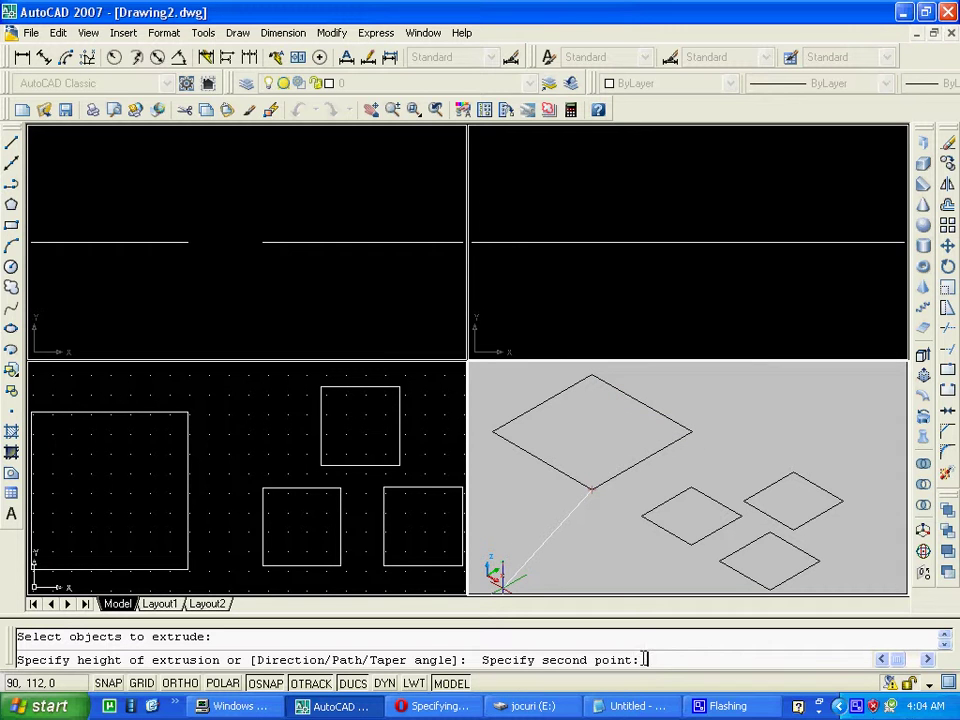
left_click(590, 377)
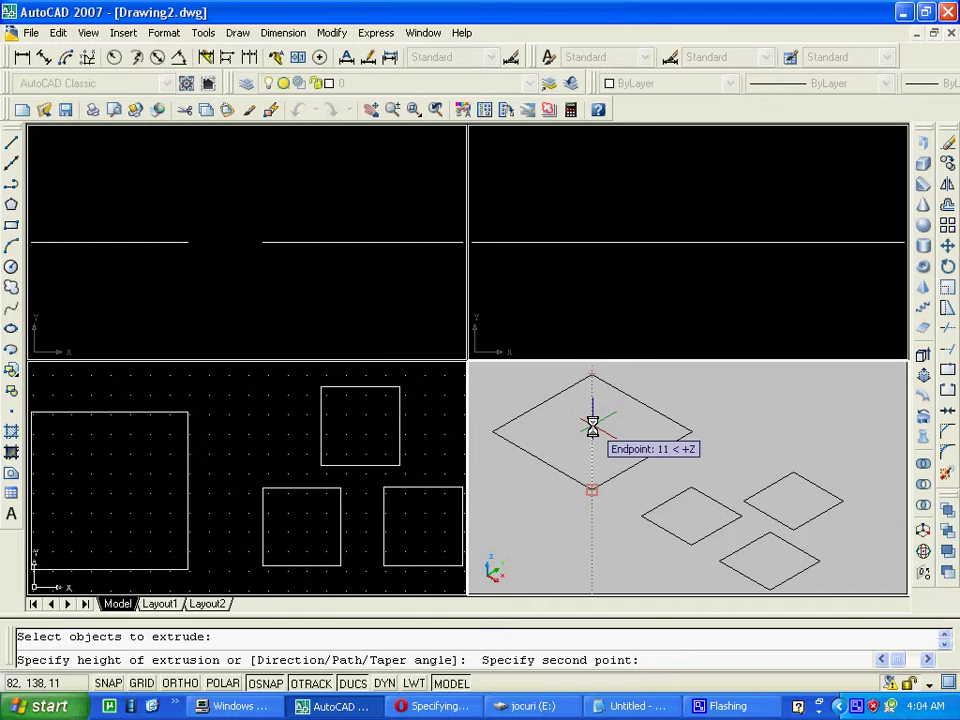
type("30")
key("Return")
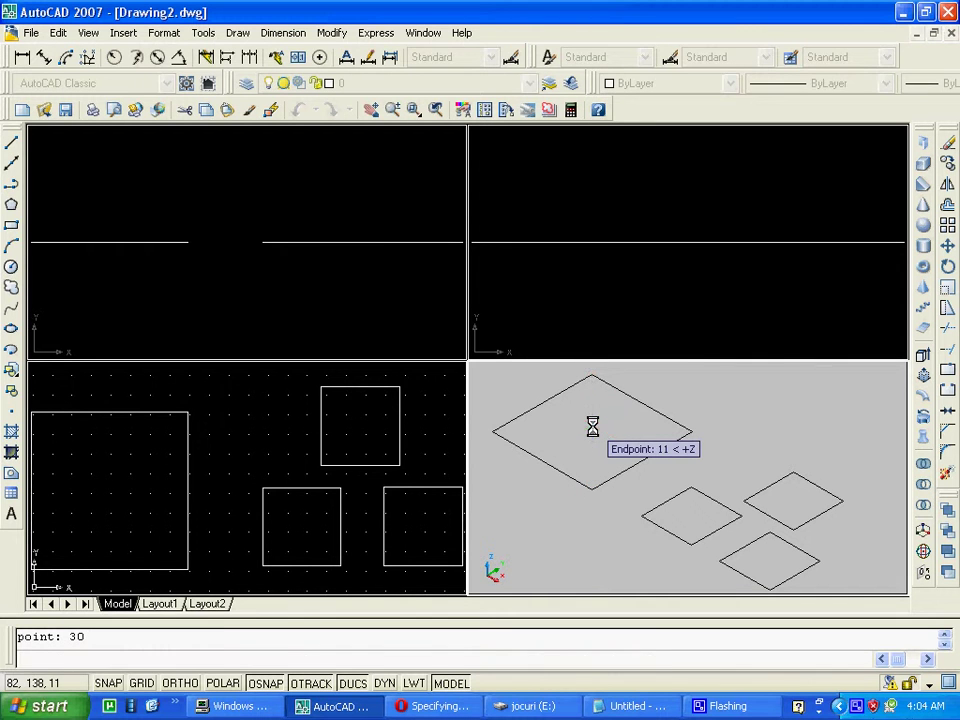
scroll(645, 450, "down", 3)
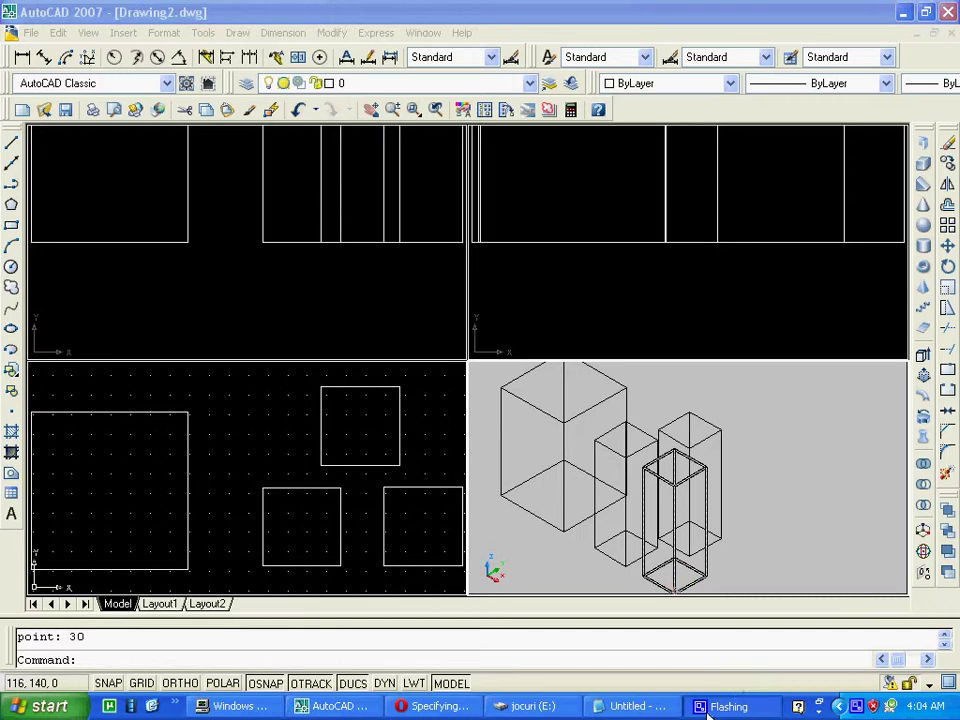
Step: Add the note 'done we have some shapes in 3d now let us change the shade', then enter shademode in AutoCAD
left_click(632, 706)
key("Return")
type("done we h")
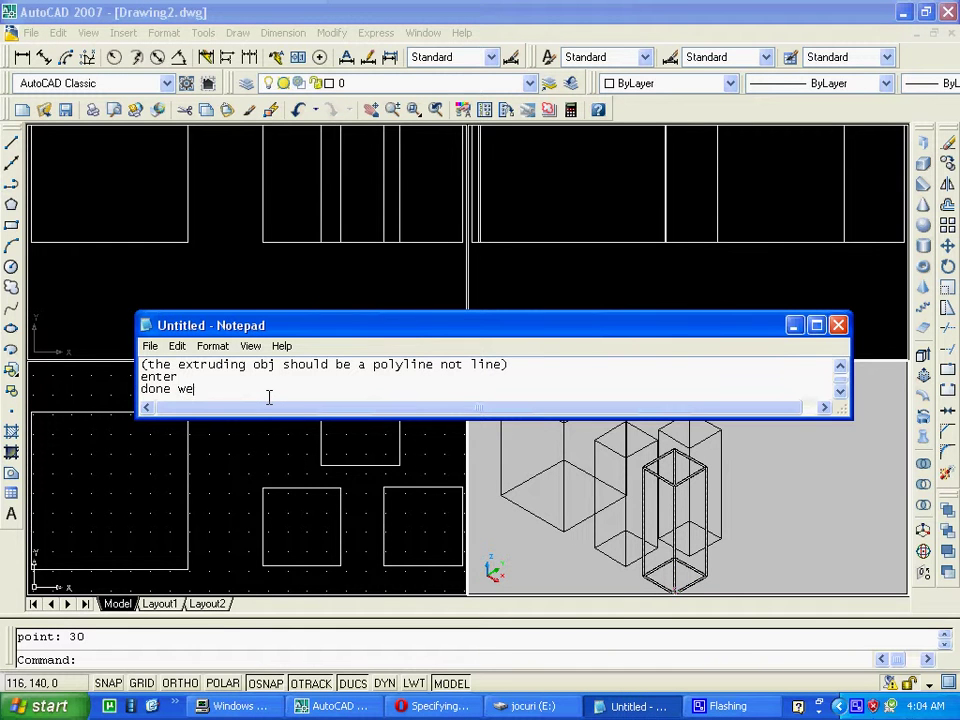
type("ave so")
type("me shapes in 3d now t")
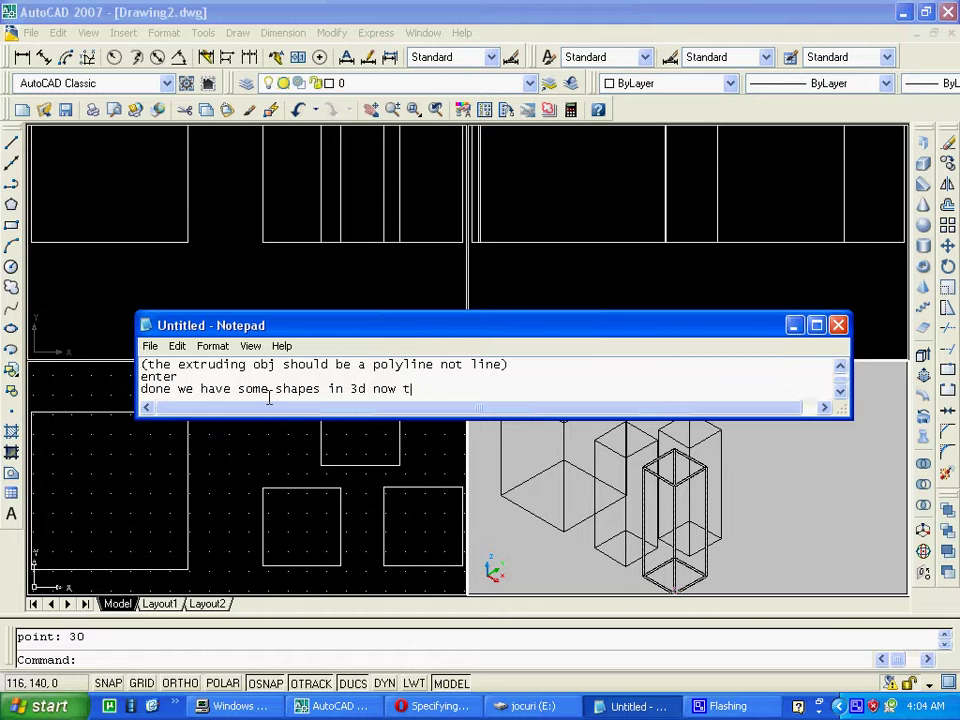
type("let us change the view")
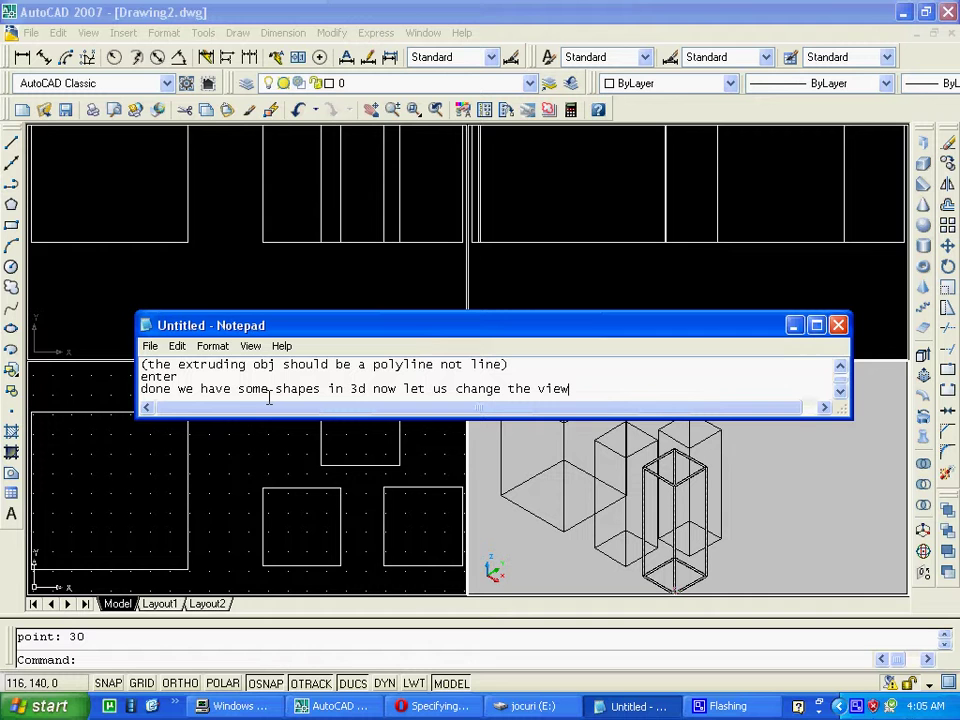
key("BackSpace")
key("BackSpace")
key("BackSpace")
type("shade")
left_click(144, 664)
type("shademode")
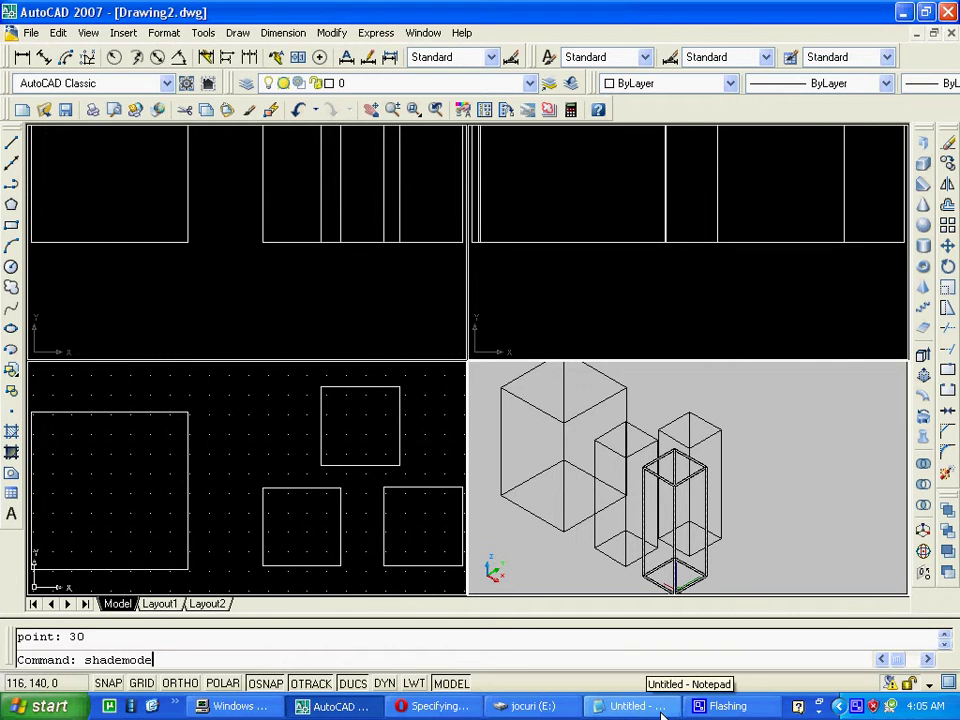
Step: Add the line 'Type shademode' to the Notepad notes
left_click(628, 706)
key("Return")
type("Type shademode")
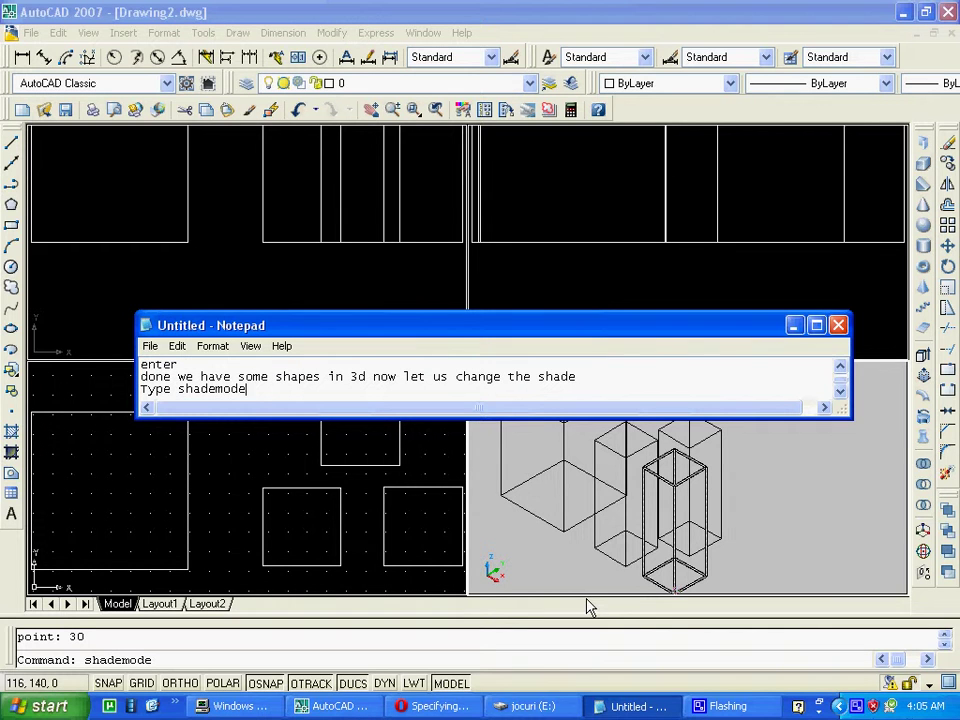
Step: Shade the boxes in Conceptual style and turn the 3D view slightly
left_click(257, 661)
key("Return")
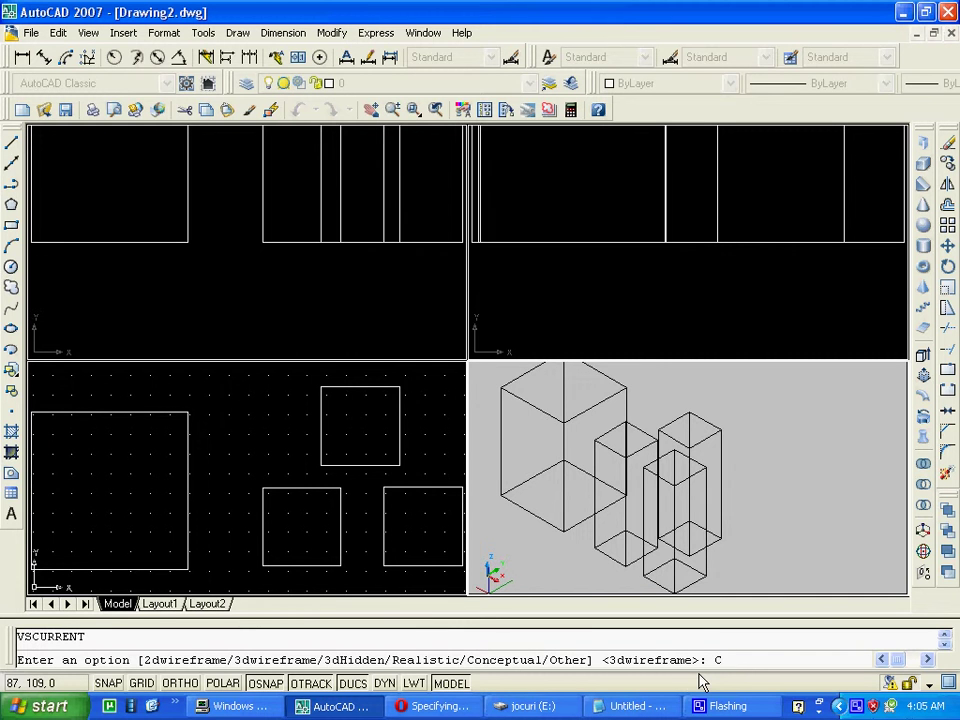
key("Return")
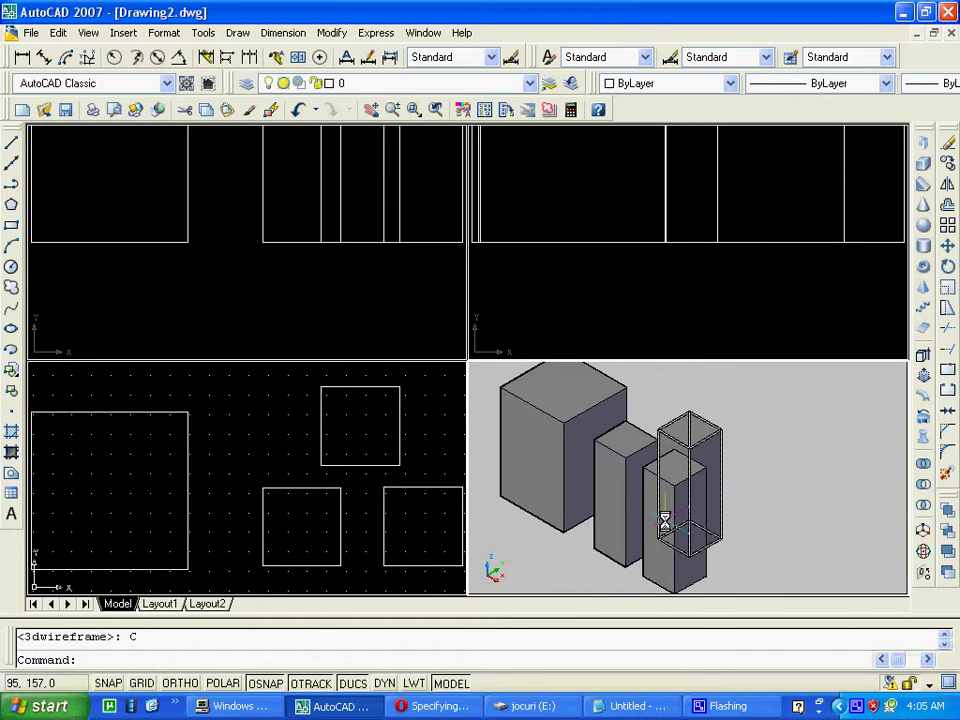
middle_click_drag(664, 514, 600, 538, "shift")
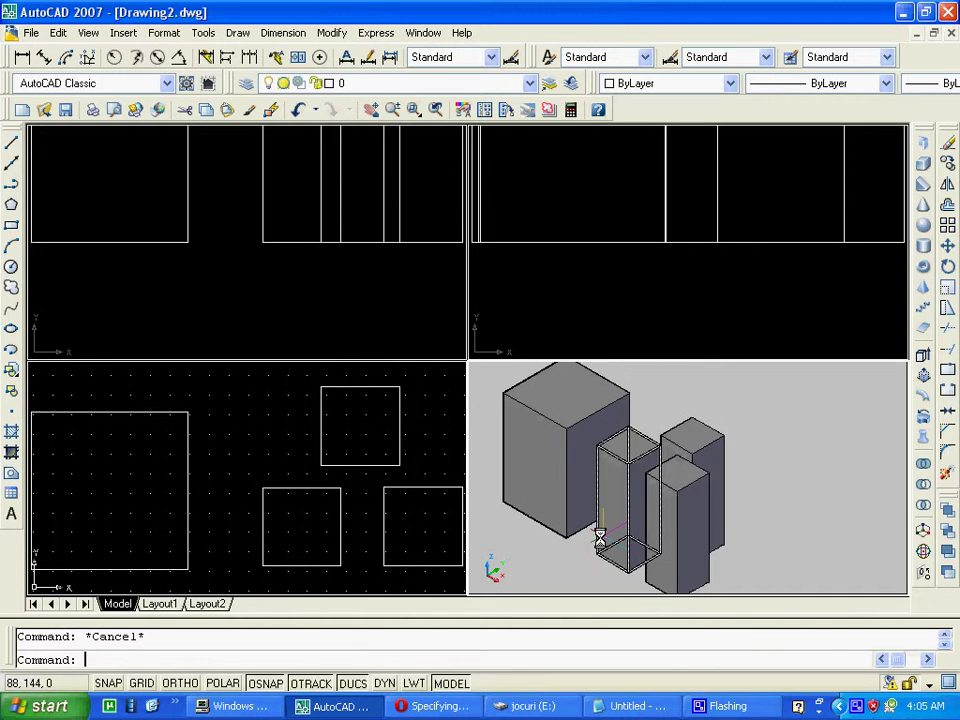
left_click(632, 706)
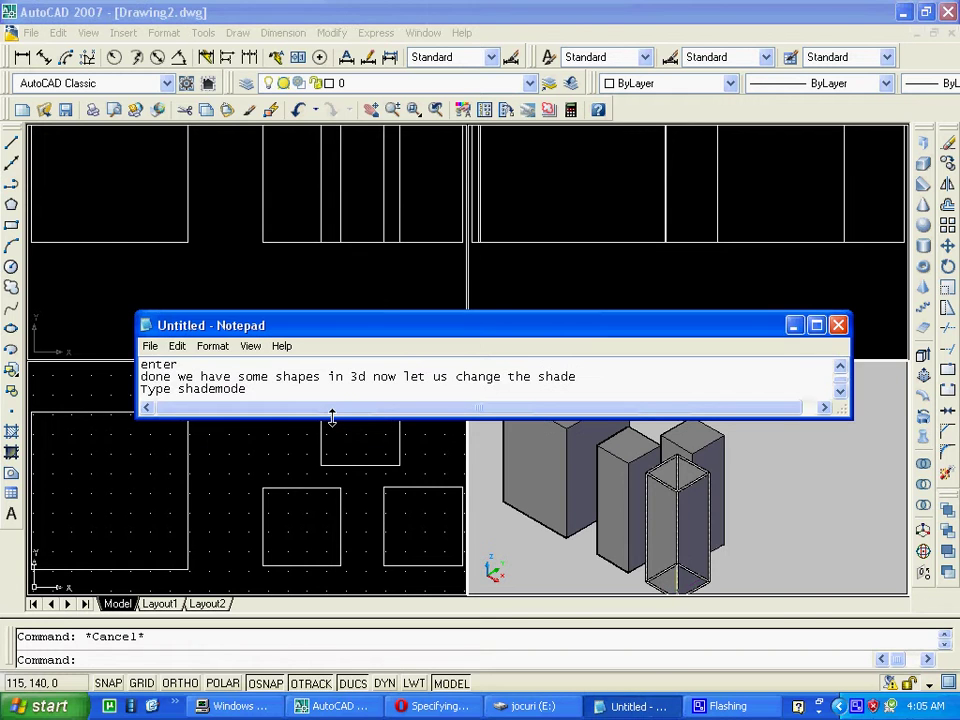
Step: Add the notes 'maybe we want to shrink the object among the extruded face' and 'just click the obj and u should see this'
key("Return")
type("maybe we want to ")
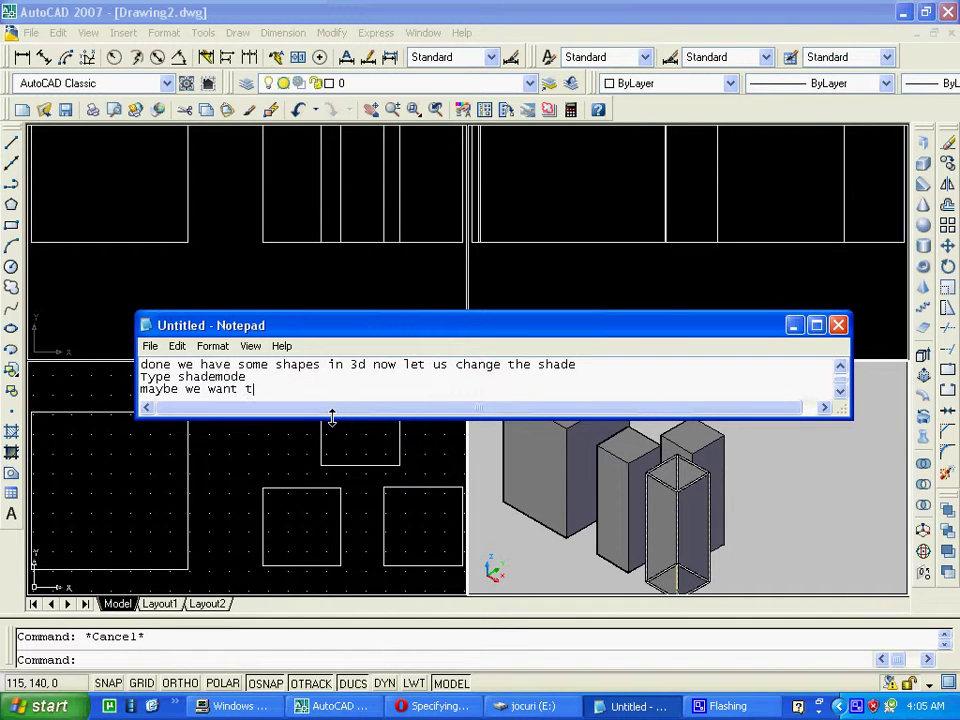
type("shr")
type("ink ")
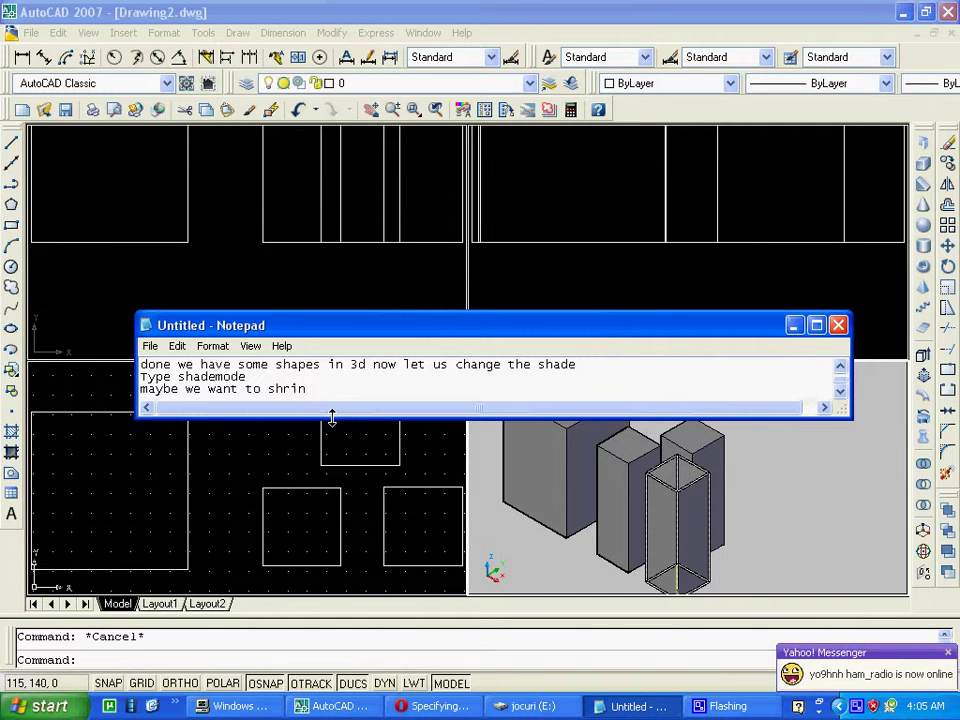
type("vertically")
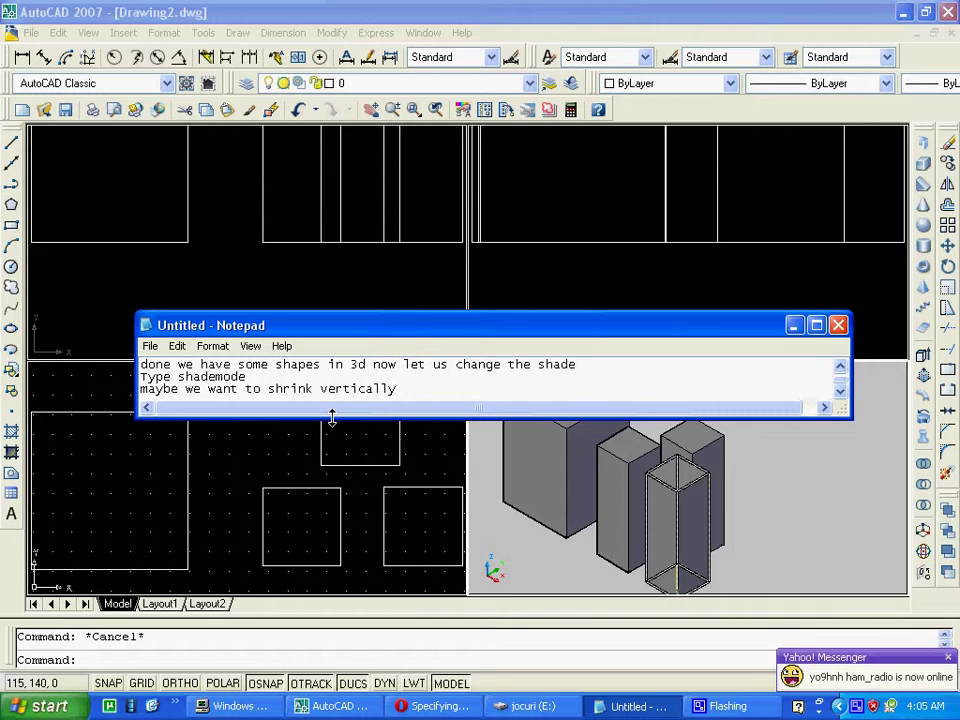
key("BackSpace")
key("BackSpace")
key("BackSpace")
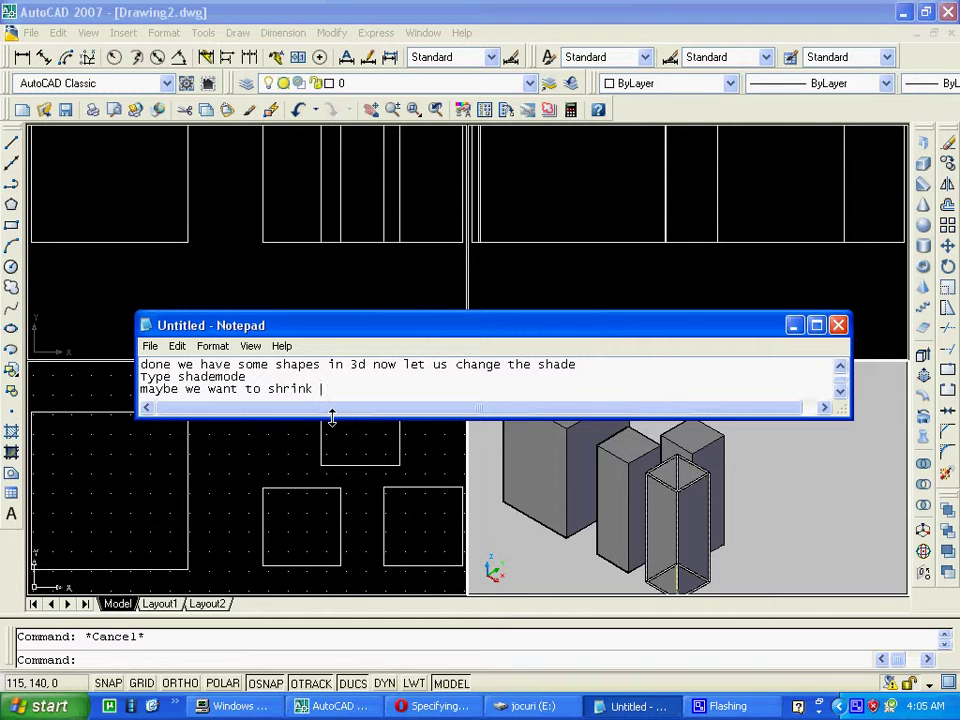
type("the object amon")
type("g the extruded fa")
key("BackSpace")
type("ce")
key("Return")
type("just ")
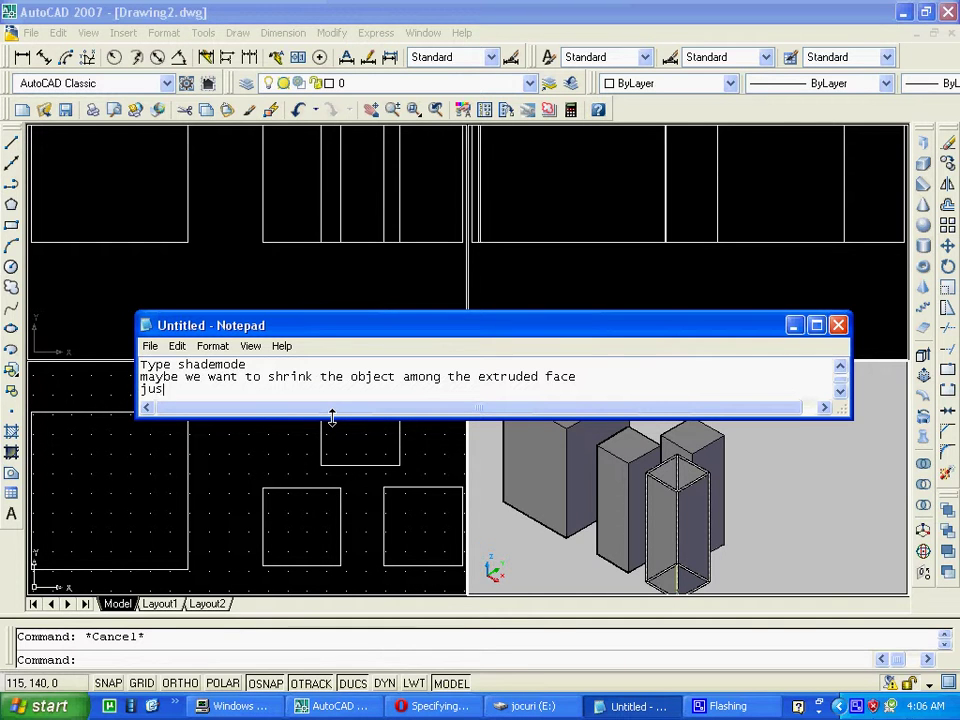
type("click the obj and u should see this")
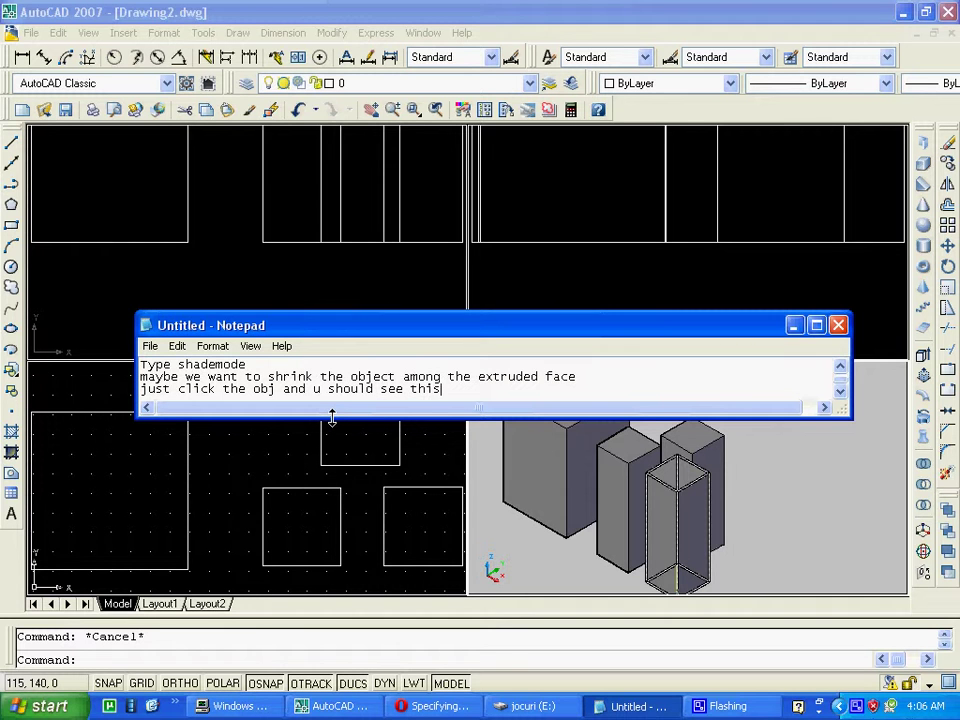
Step: Select the small front box to show its grips and zoom in on it
left_click(682, 570)
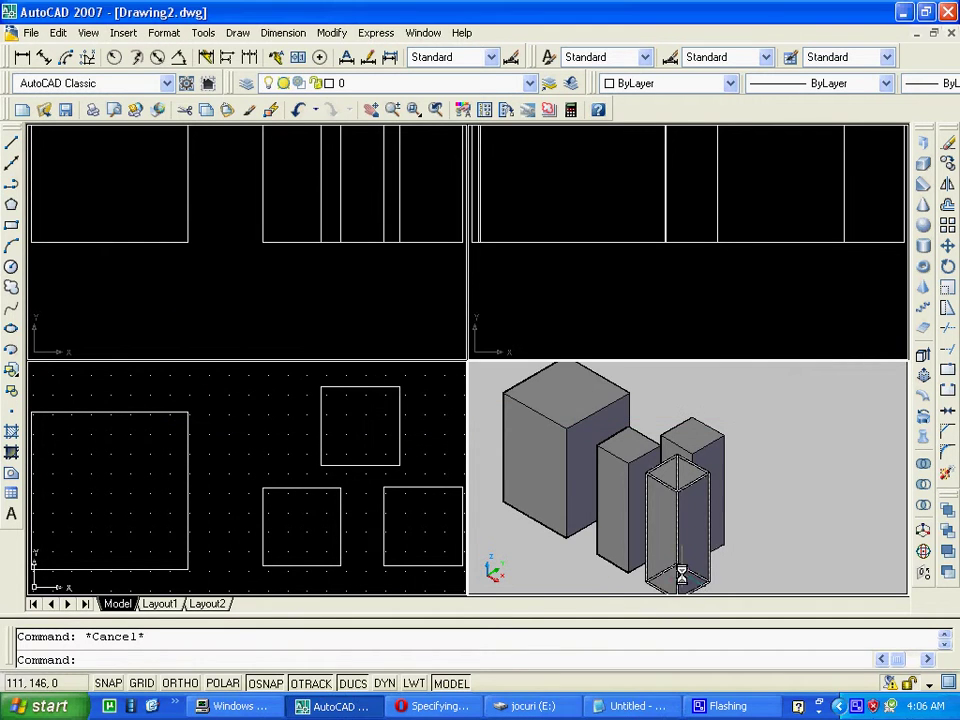
left_click(622, 550)
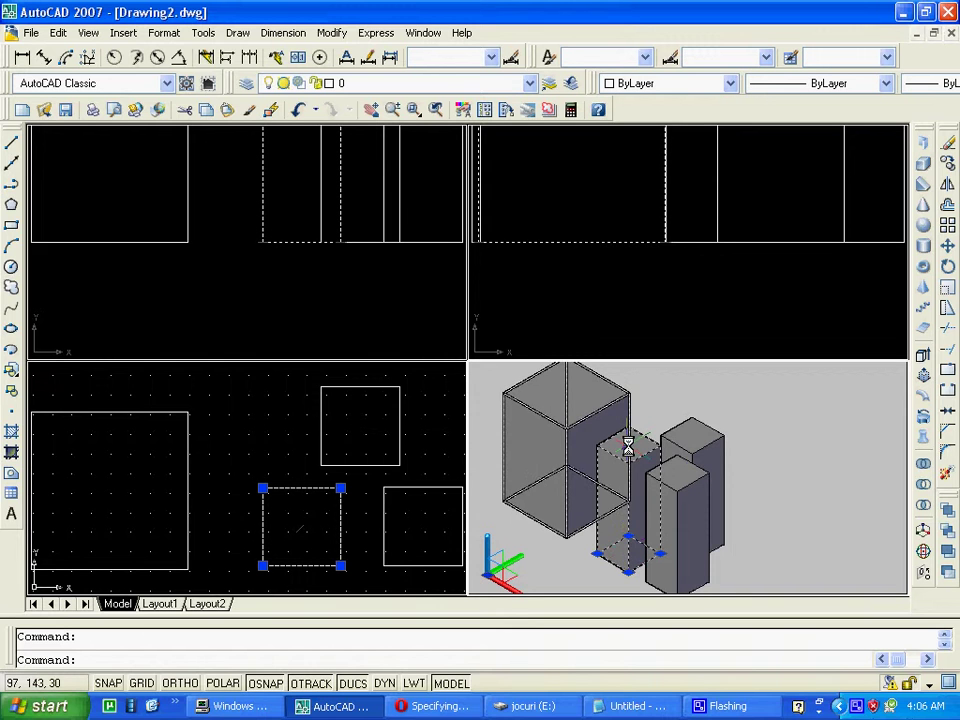
scroll(628, 443, "up", 2)
scroll(681, 489, "up", 1)
scroll(662, 489, "up", 2)
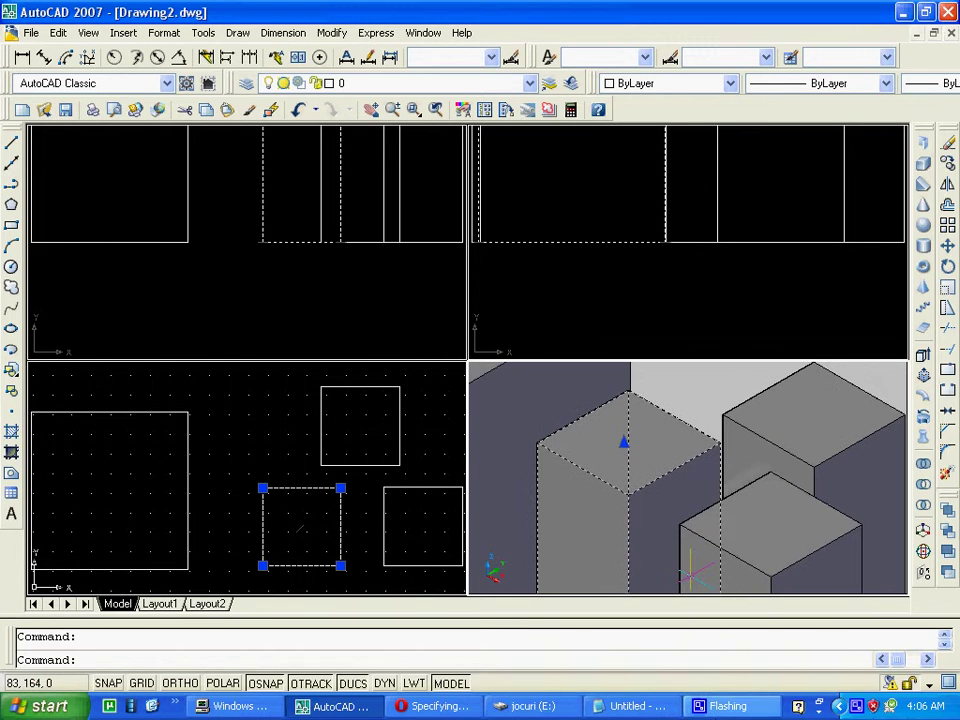
Step: Move Notepad aside and add 'AROW' plus a new line about moving the arrow grip
left_click(637, 706)
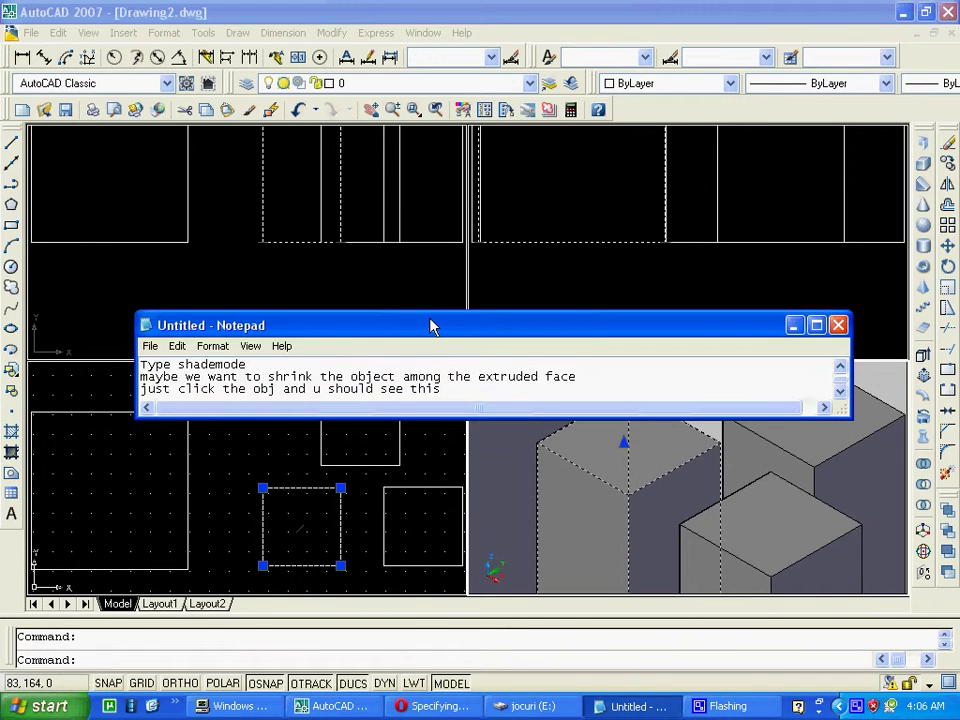
left_click_drag(431, 326, 574, 276)
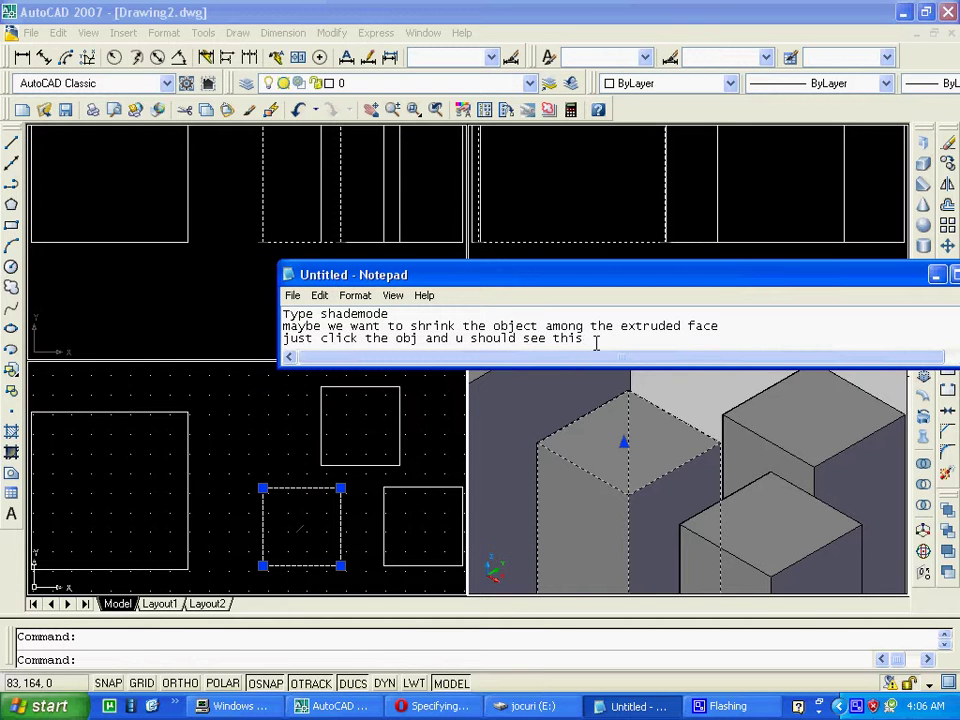
type("RR")
key("BackSpace")
key("Return")
type("click i")
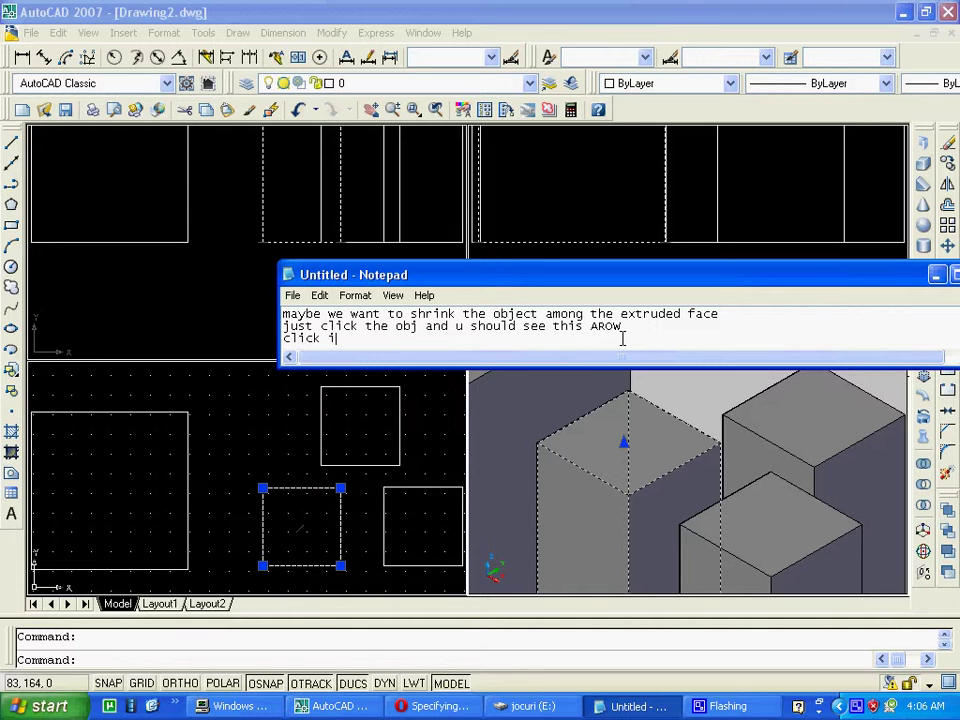
type("and mov")
type("e i")
type(" n adirection")
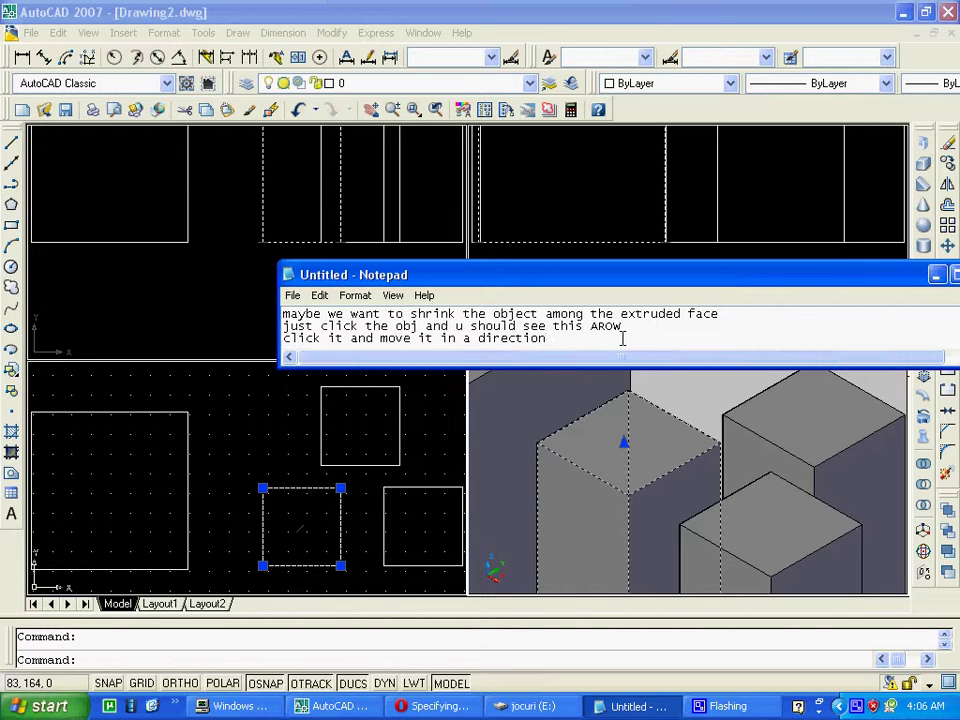
type("and ")
type("ti")
type("be vi")
type("ow m")
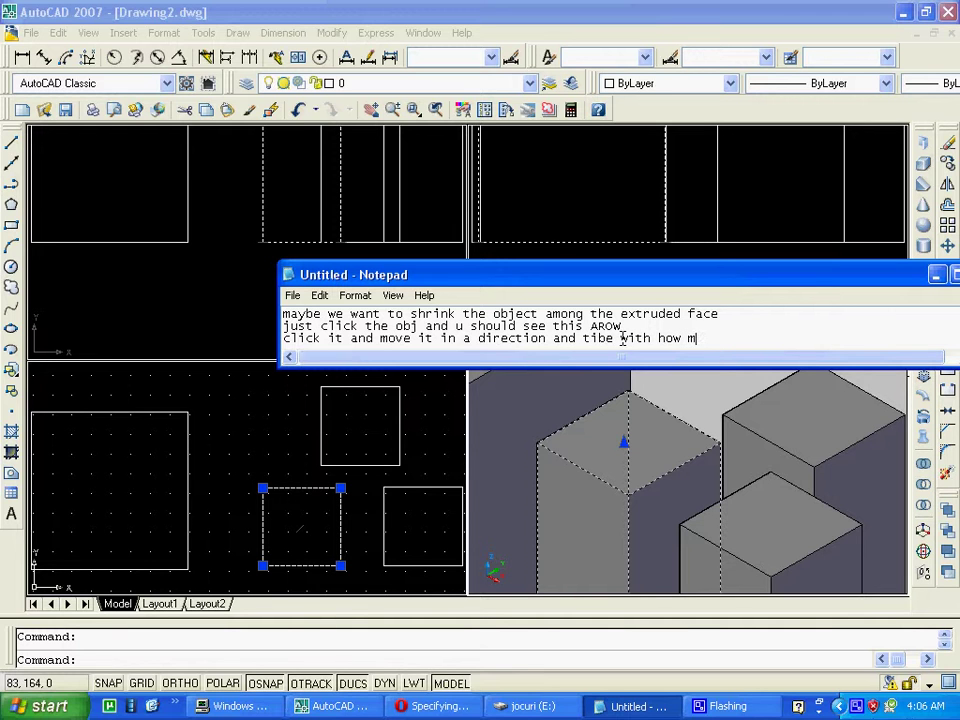
type("ch to")
type("e in that")
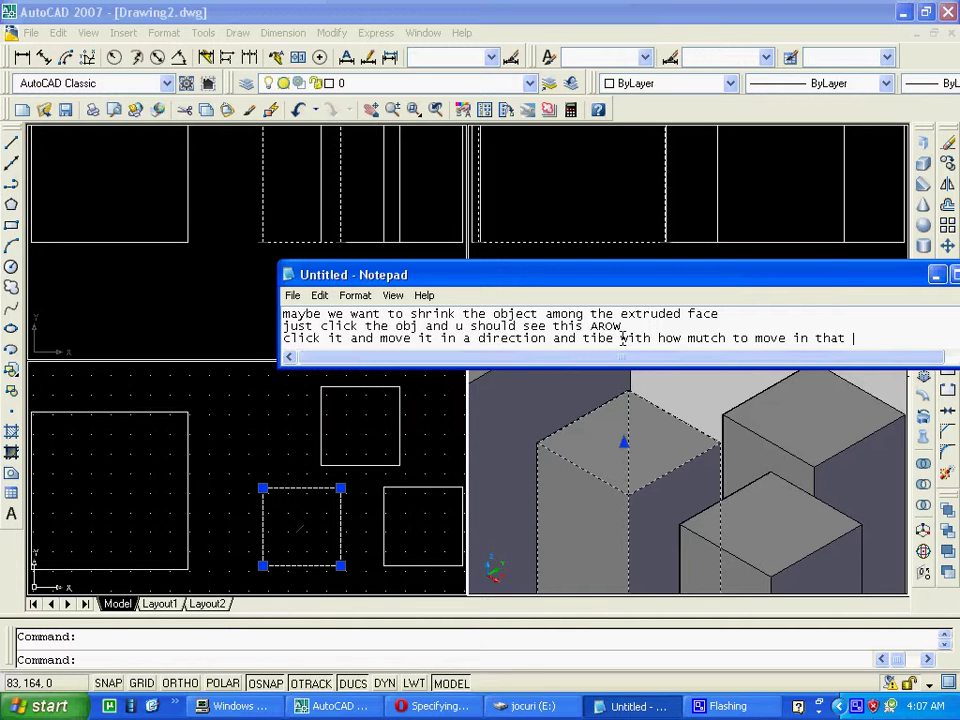
type("irection")
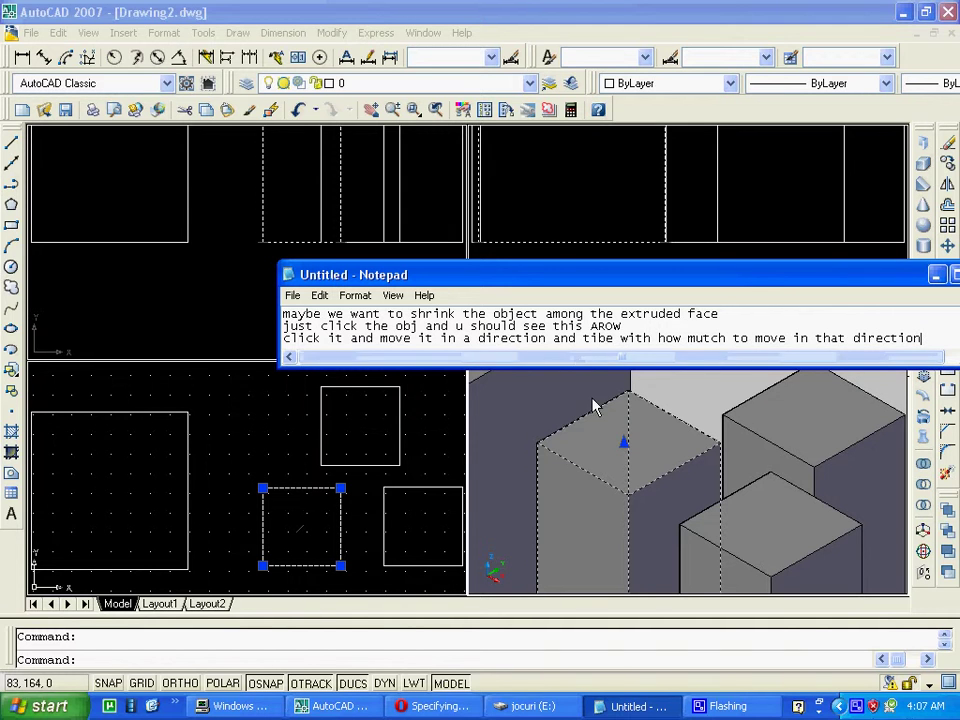
Step: Stretch the small box's top arrow grip by 3, then by 20 units
left_click(625, 447)
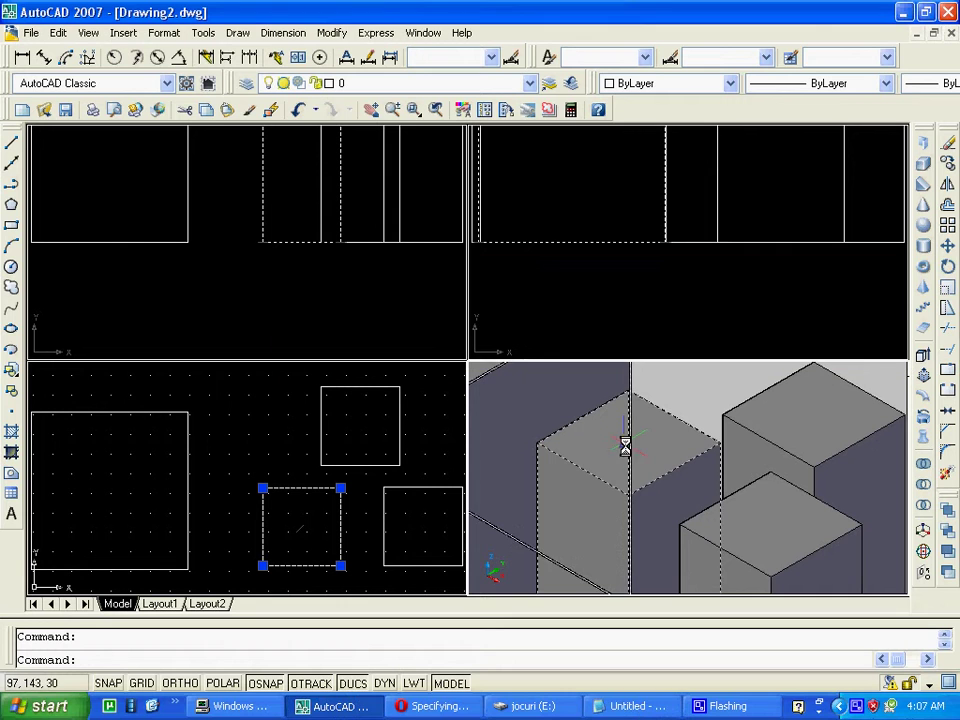
left_click(624, 445)
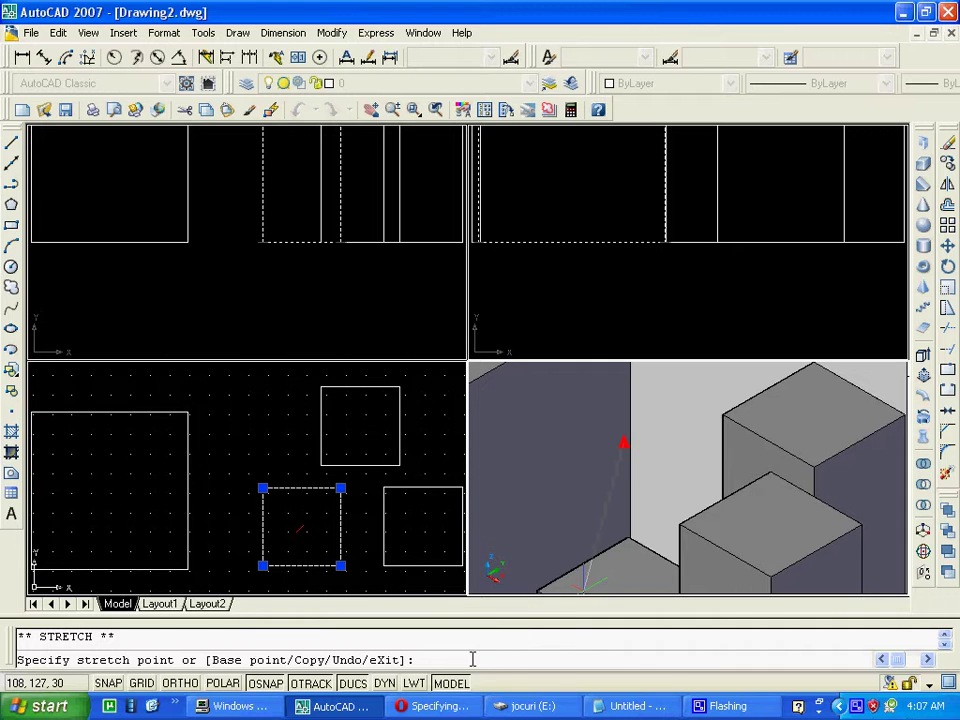
type("3")
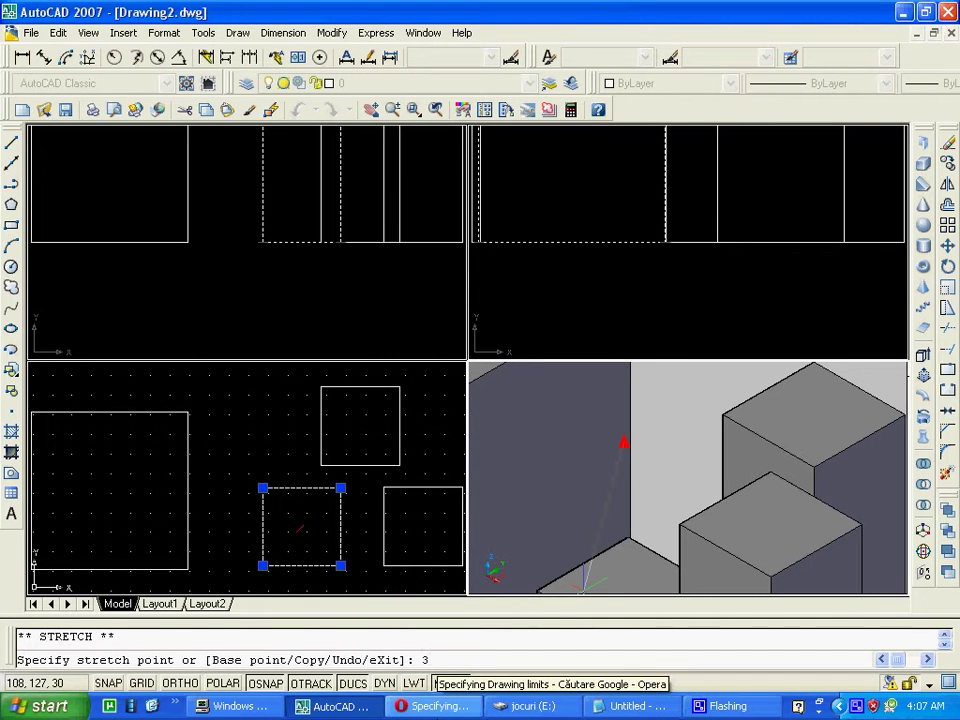
key("Return")
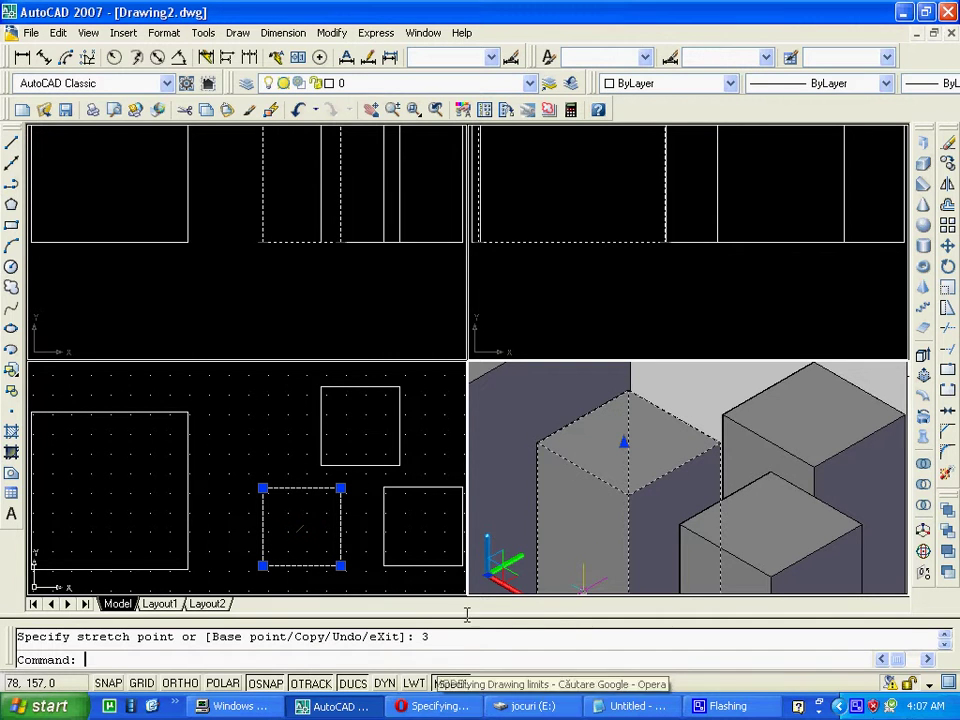
left_click(623, 442)
type("-")
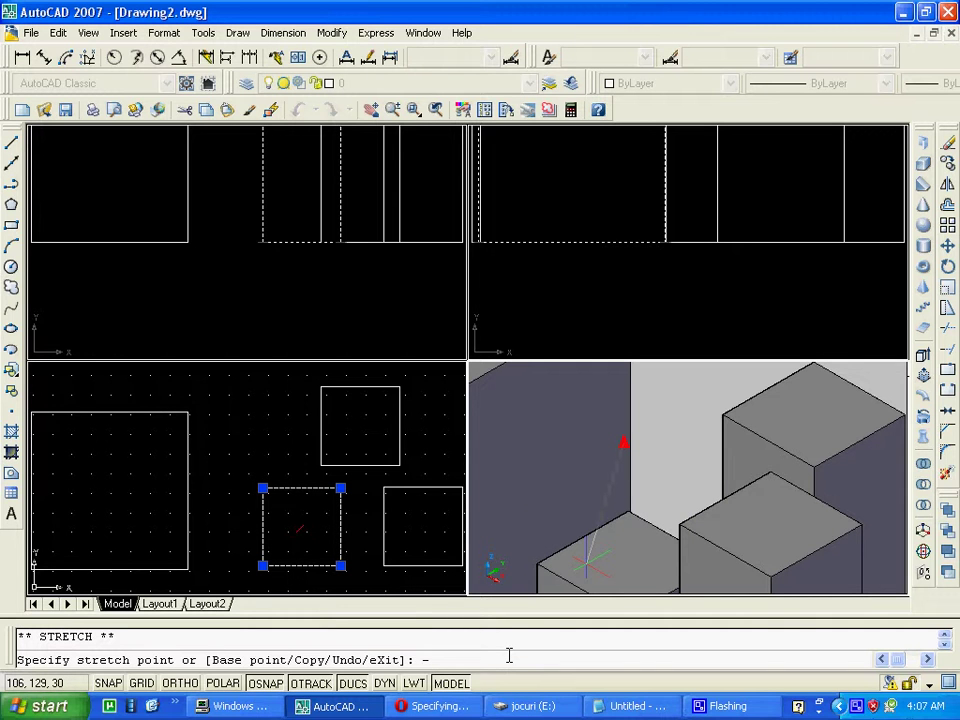
type("20")
key("Return")
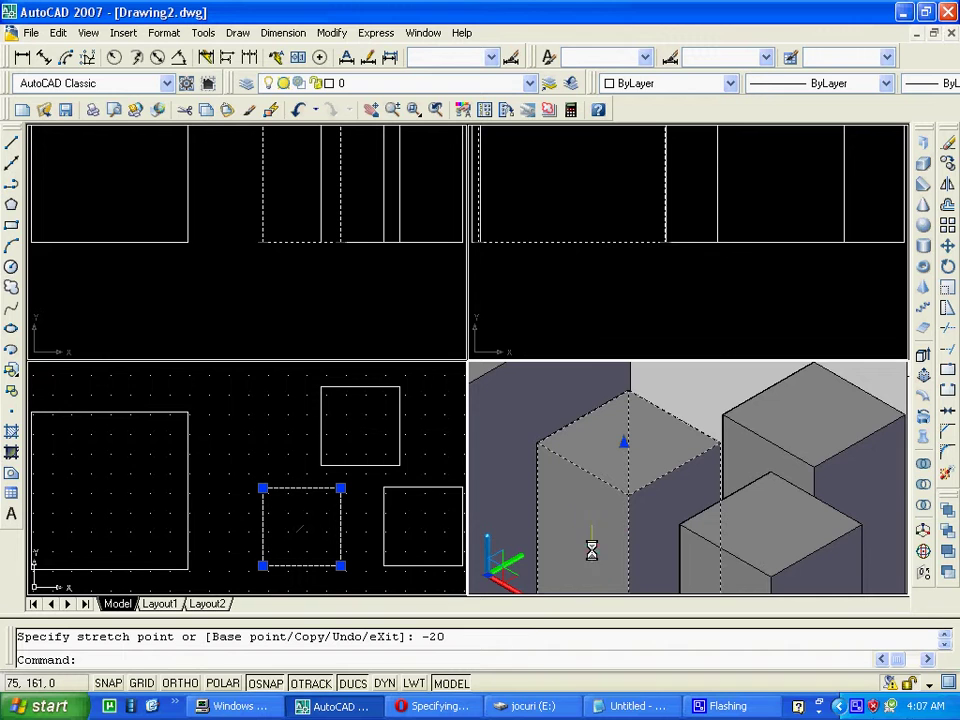
scroll(660, 505, "down", 3)
scroll(678, 540, "up", 4)
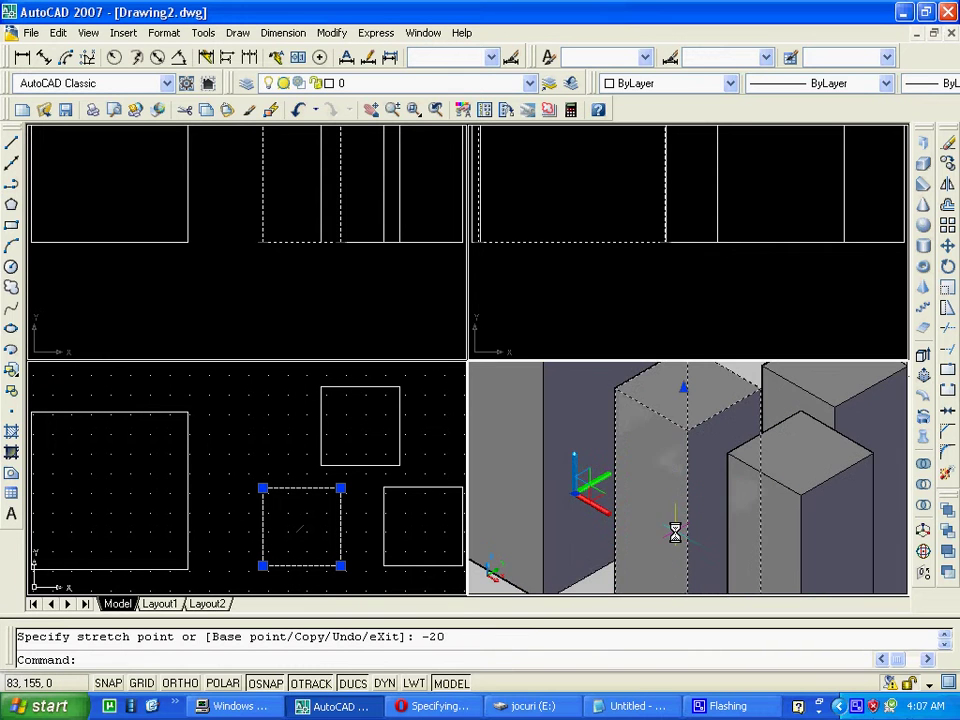
Step: Stretch the top face down by -20, then pick a lower top height with OSNAP off
left_click(683, 388)
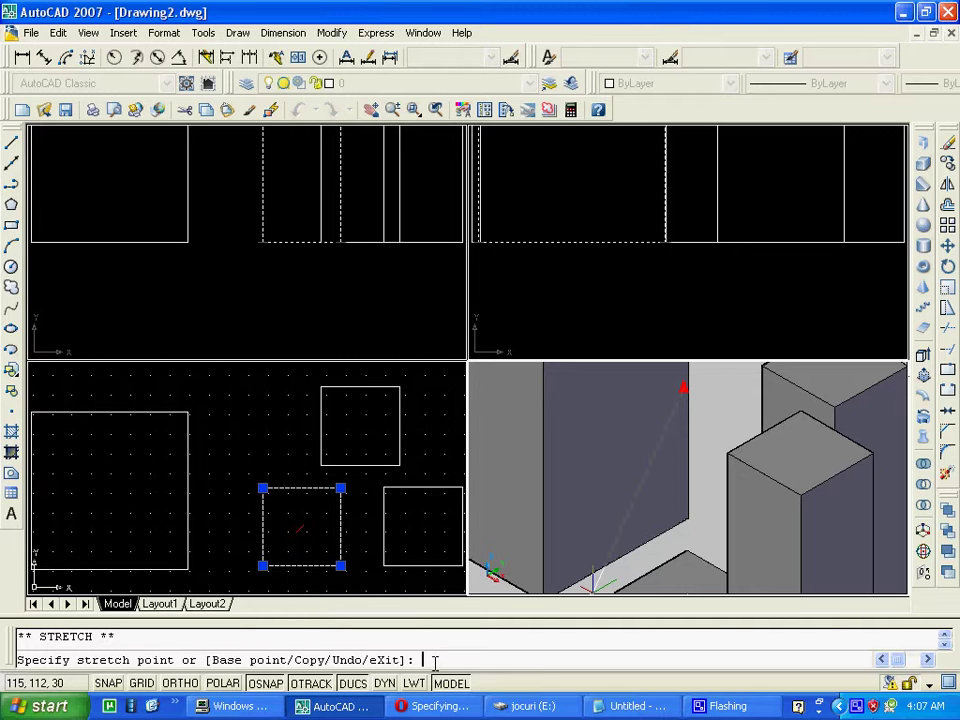
type("-")
type("20")
key("Return")
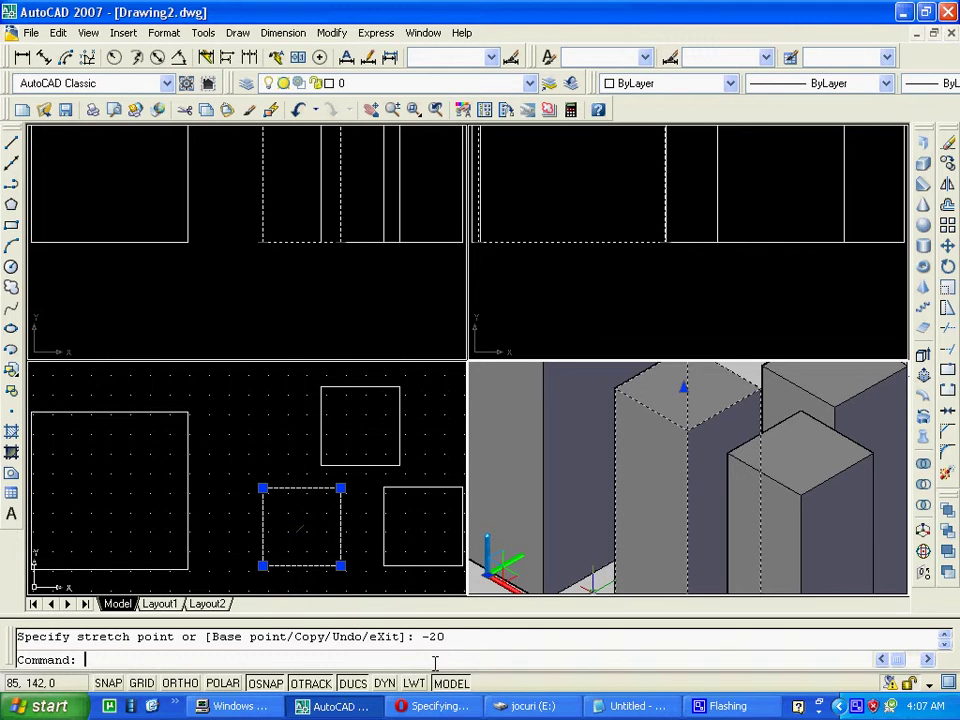
left_click(690, 385)
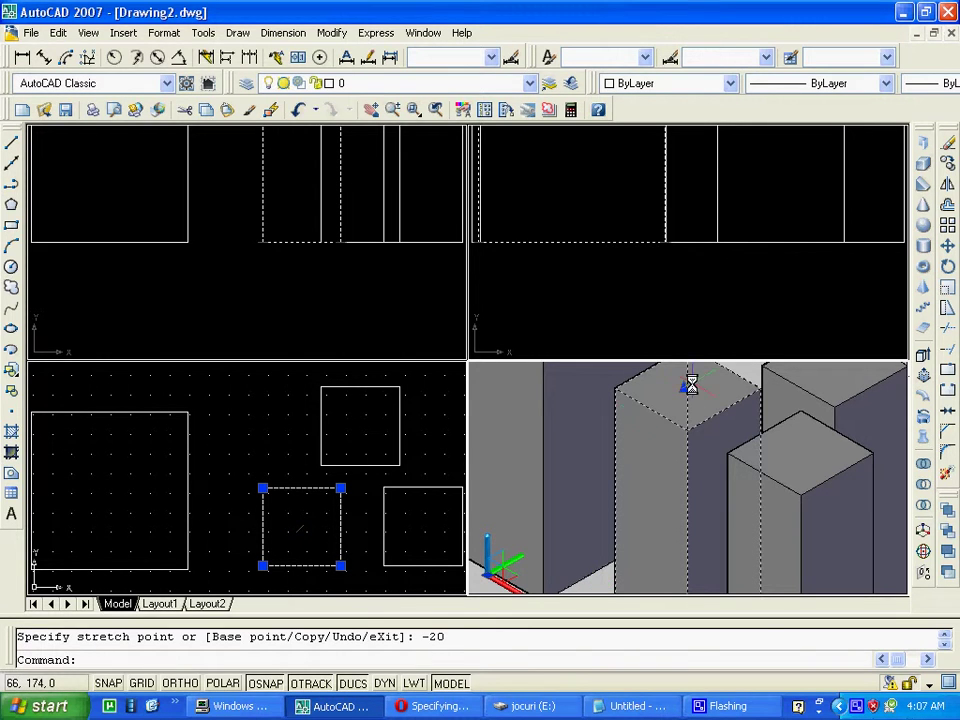
left_click(690, 385)
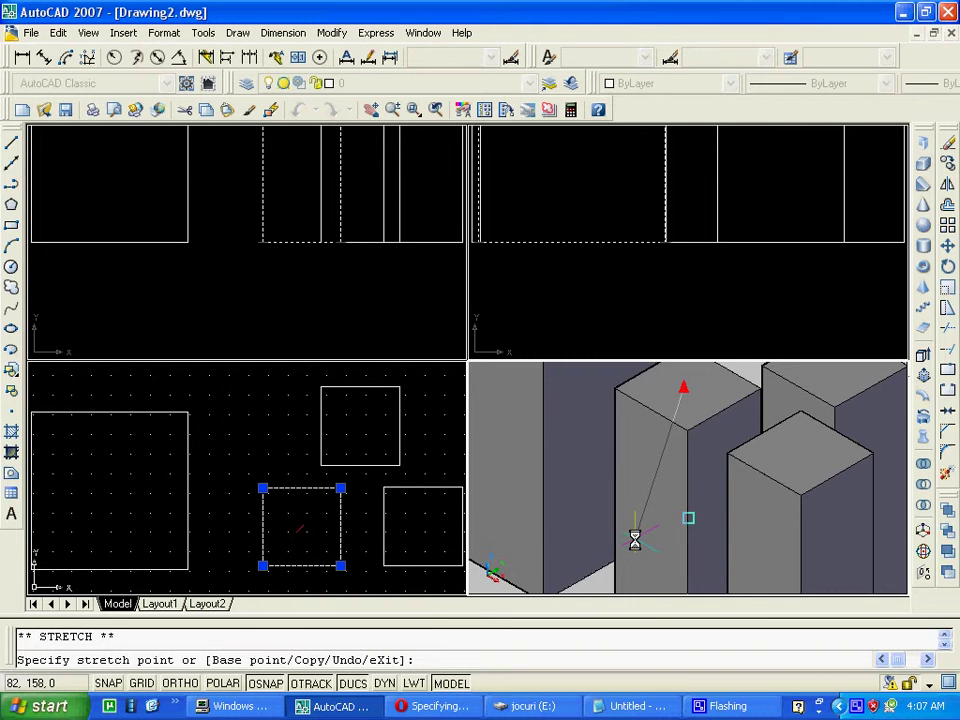
key("F3")
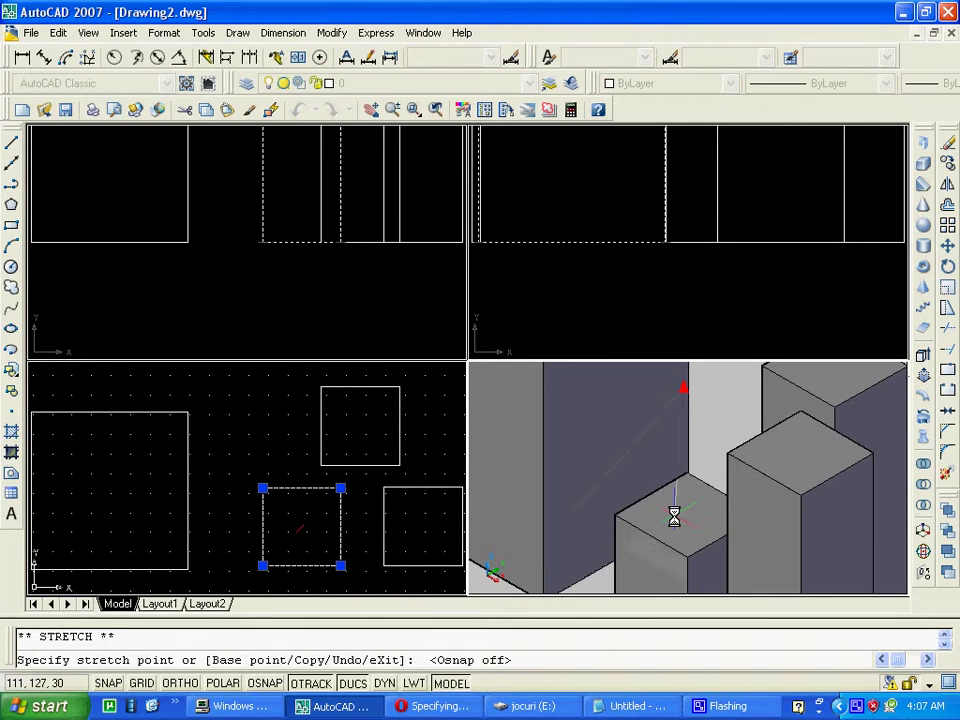
left_click(664, 472)
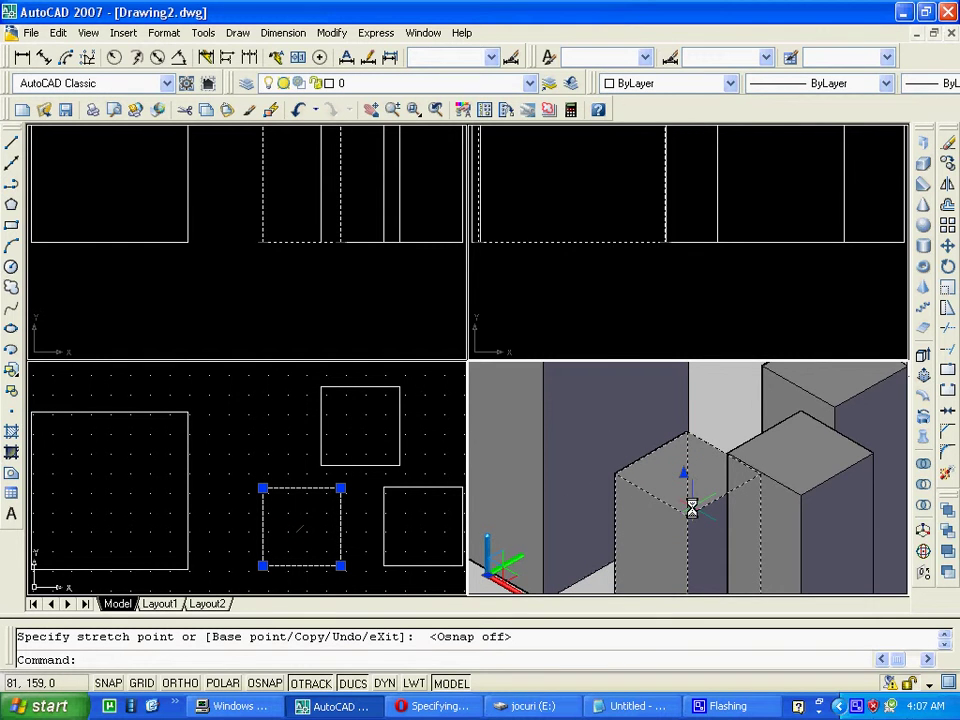
middle_click_drag(679, 495, 657, 425)
left_click(655, 423)
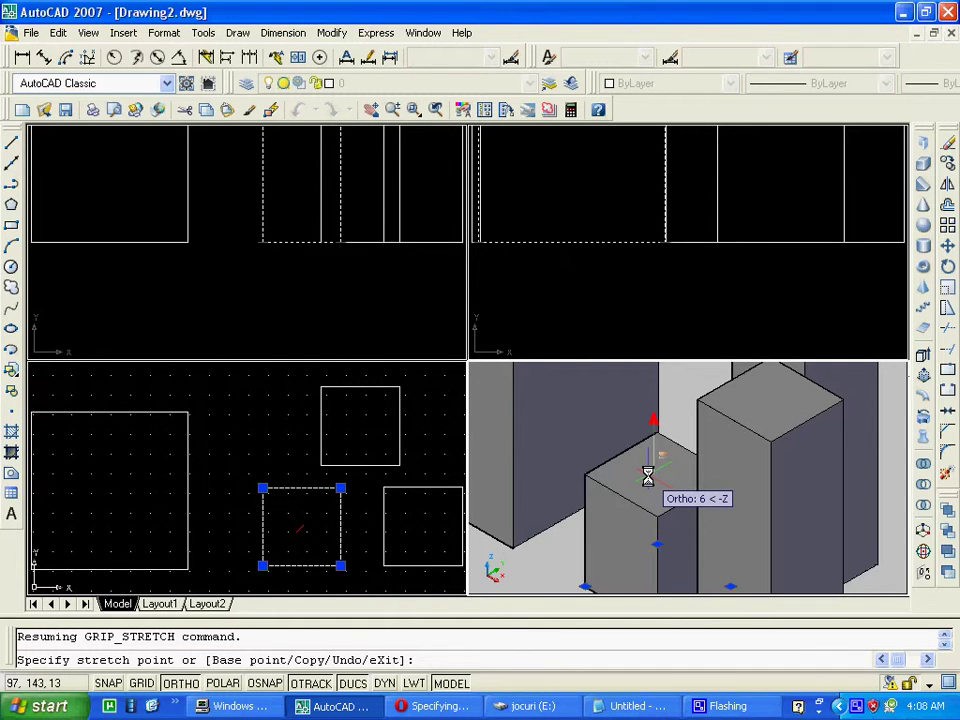
Step: Stretch the small box's top grip by 3, 20 and then 100 units into a tall column
type("@")
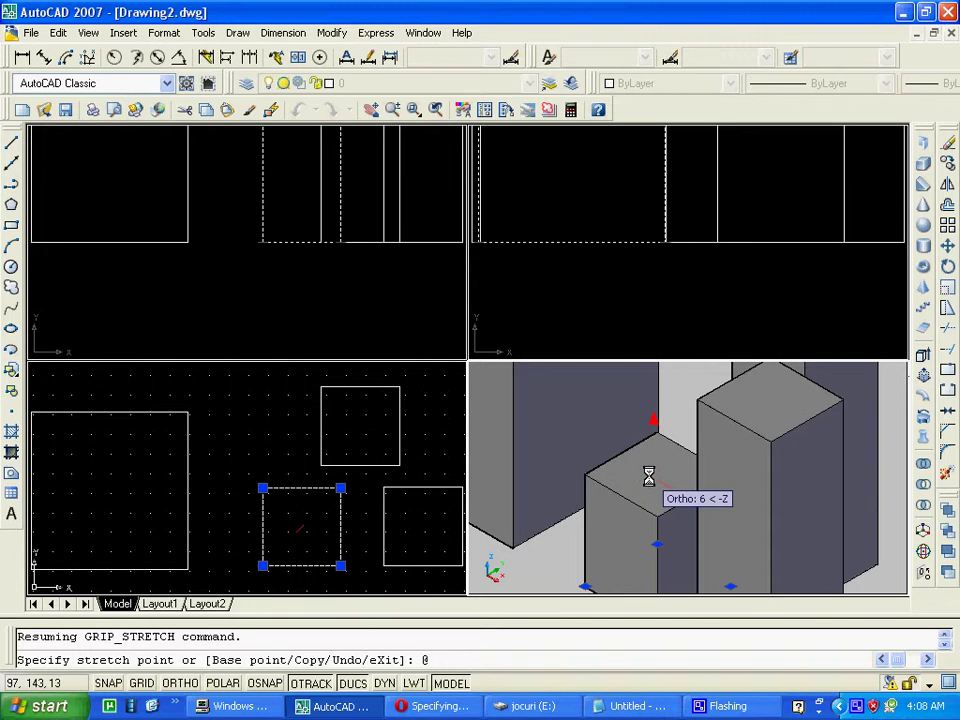
type("-2")
key("Return")
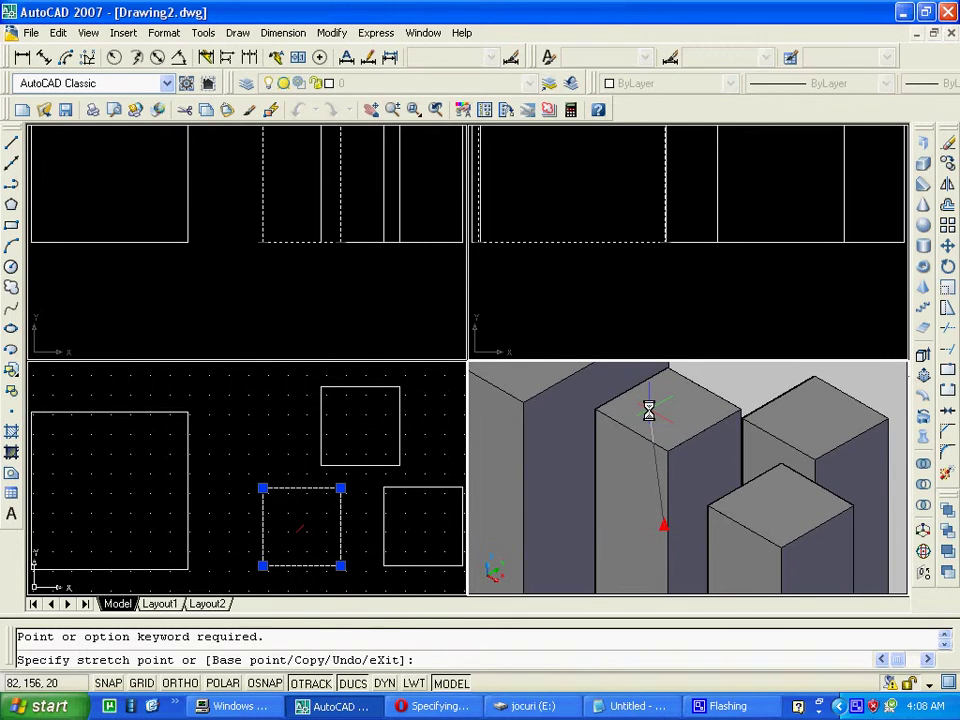
key("Return")
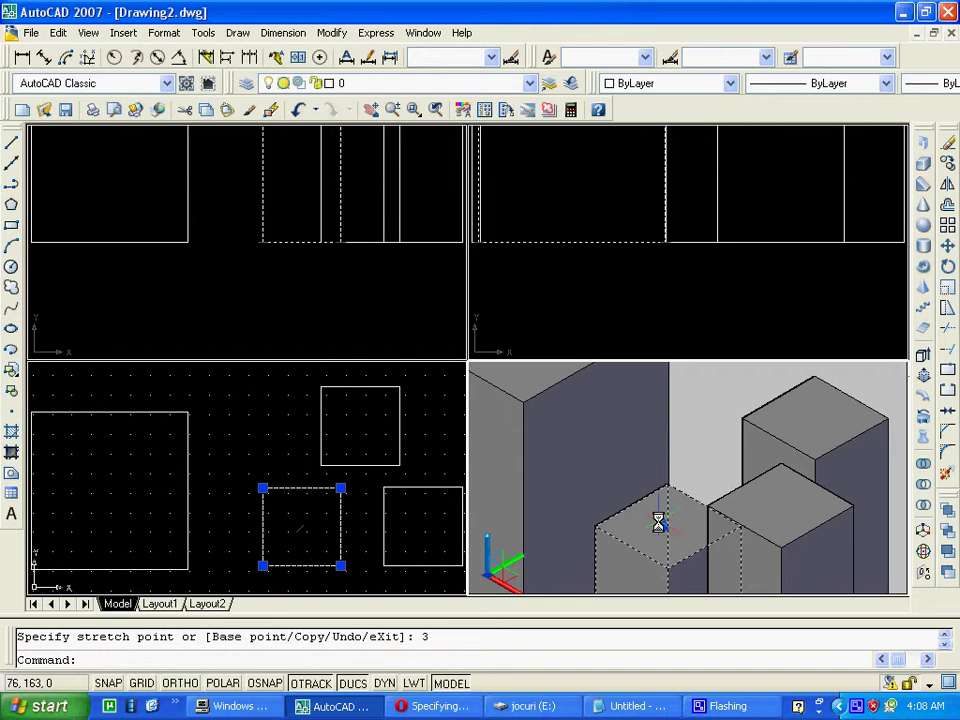
left_click(663, 523)
type("20")
key("Return")
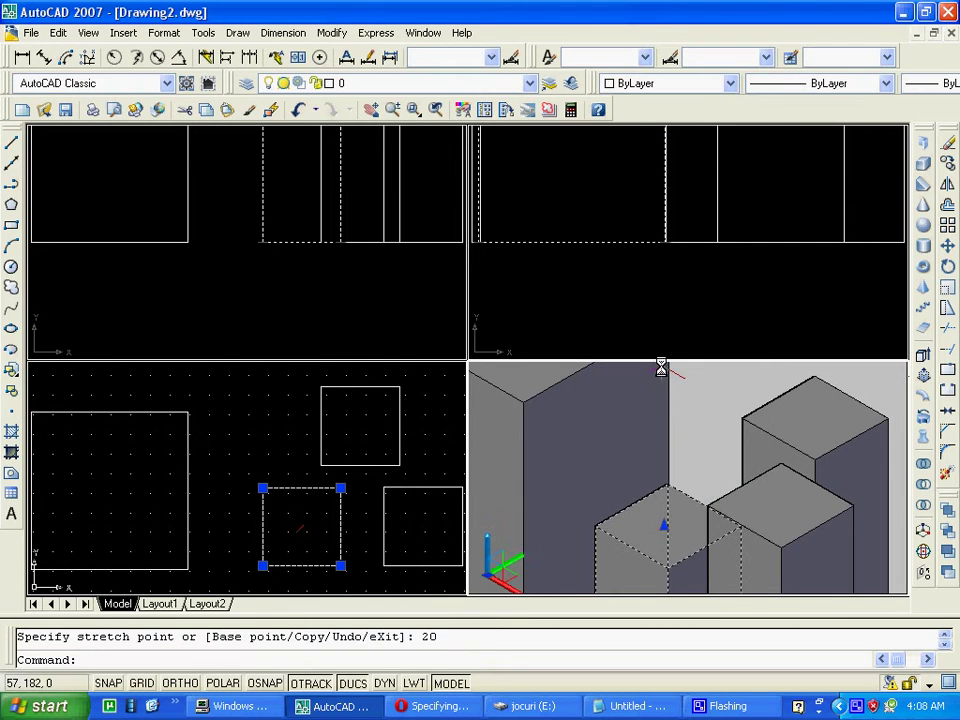
left_click(663, 523)
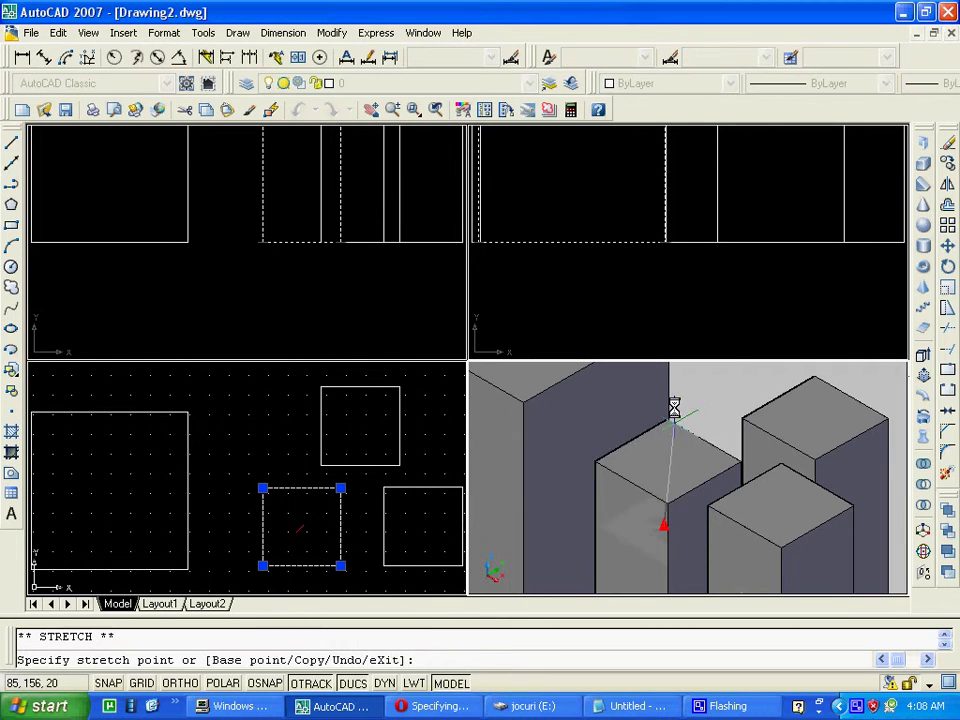
type("100")
key("Return")
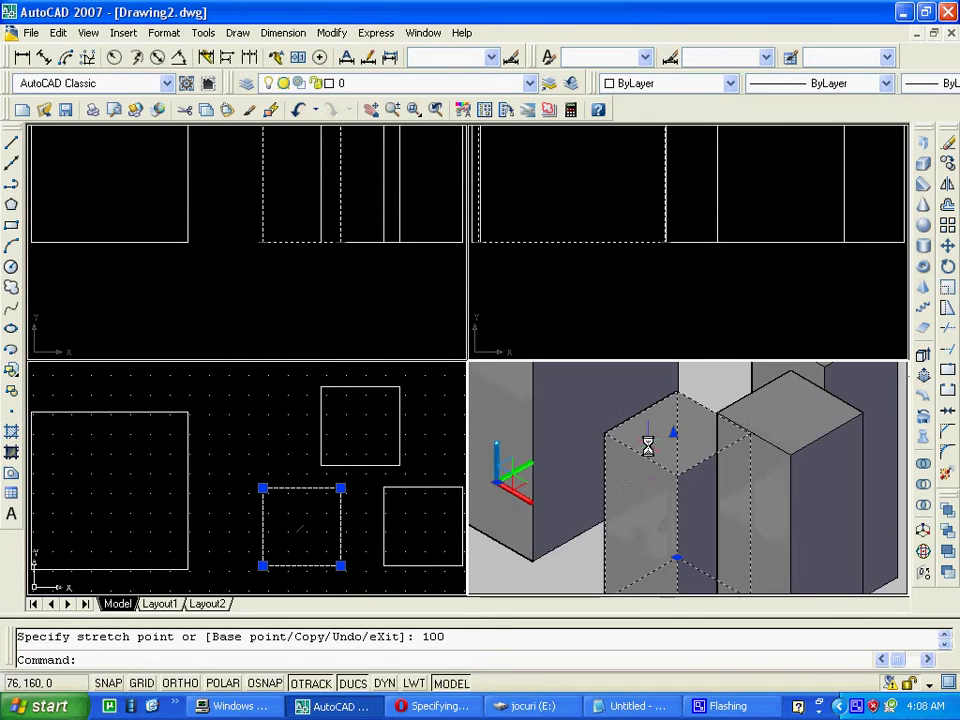
Step: Orbit the shaded view to an elevated isometric angle on the boxes
key("Escape")
type("orbit")
key("Return")
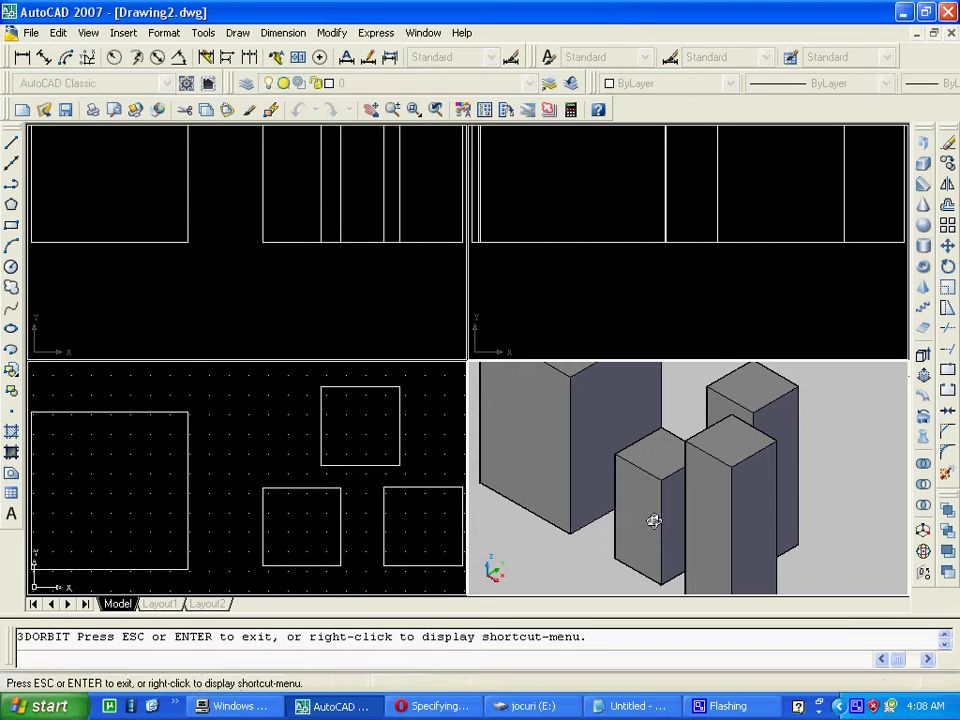
mouse_move(664, 476)
left_mouse_down()
mouse_move(719, 461)
mouse_move(659, 449)
mouse_move(639, 489)
left_mouse_up()
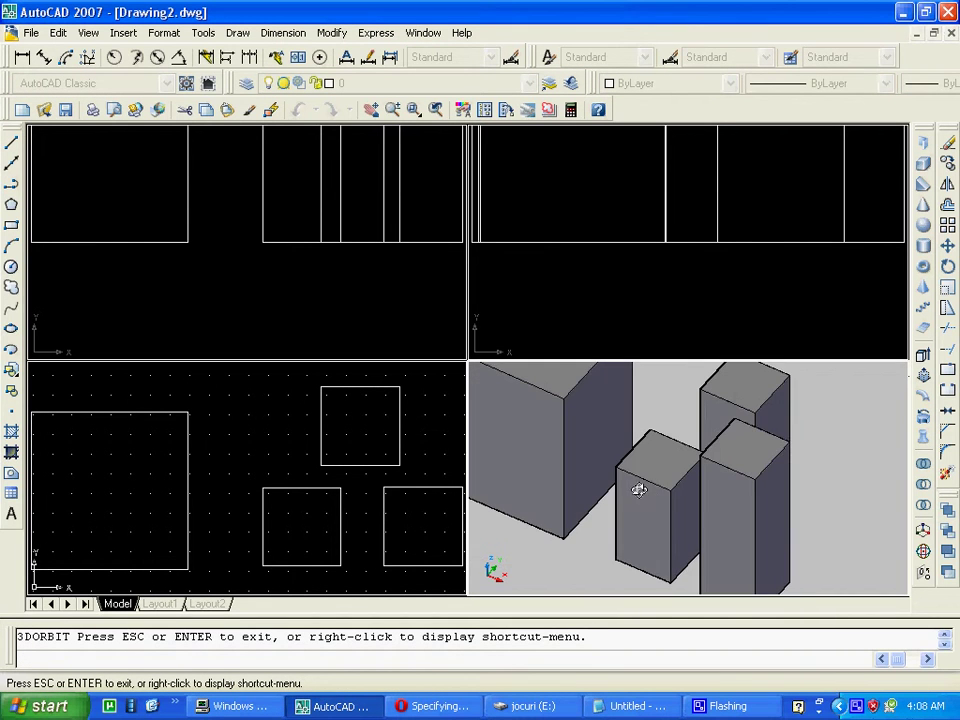
key("Escape")
Step: Start the MOVE command, then cancel it
type("move")
key("Return")
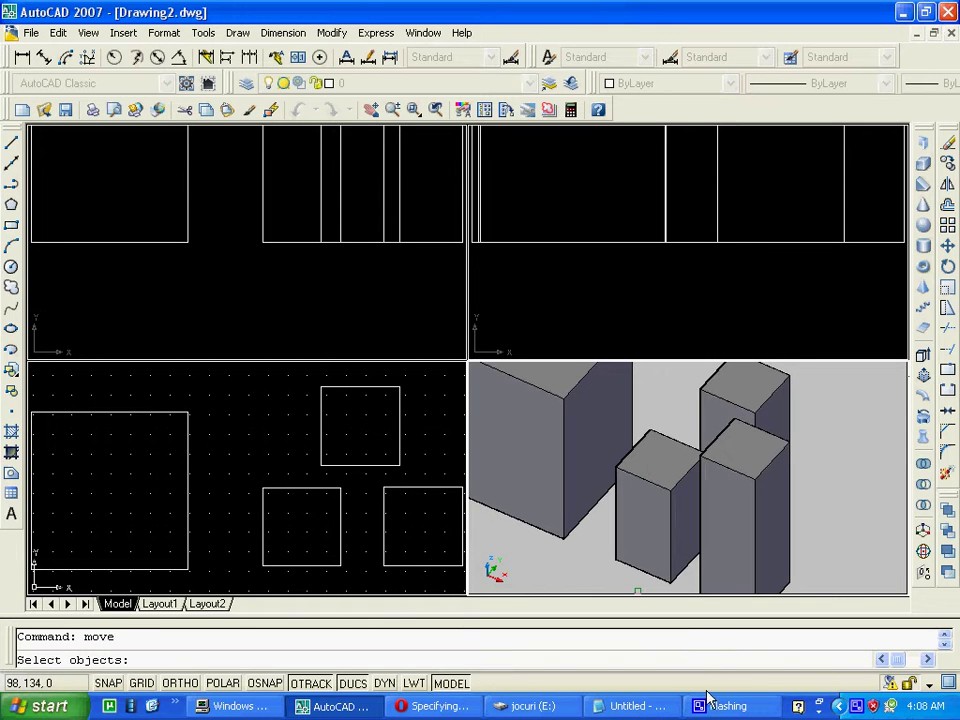
key("Escape")
Step: Add the note 'move it and let us subtract the little obj from the big one'
left_click(635, 707)
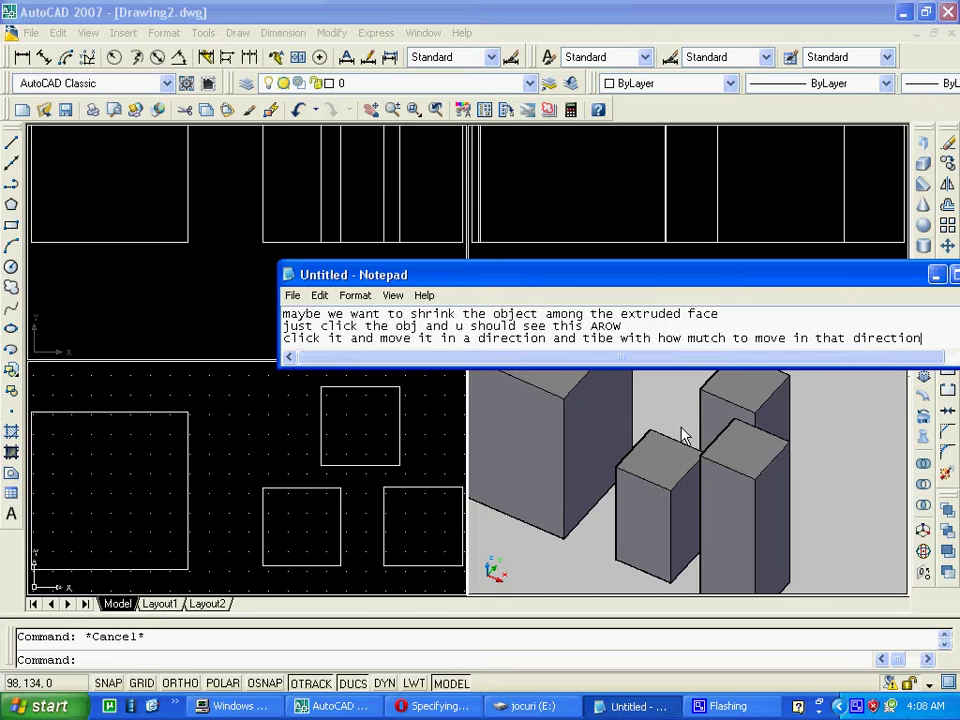
key("Return")
type("ve it and ")
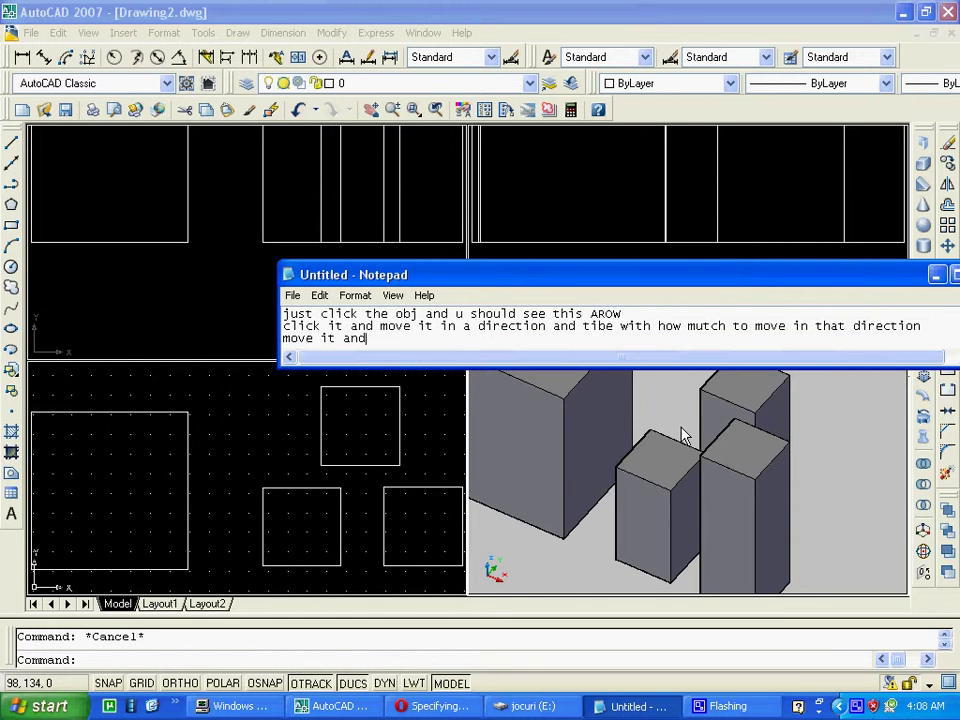
type("let us subtract the l")
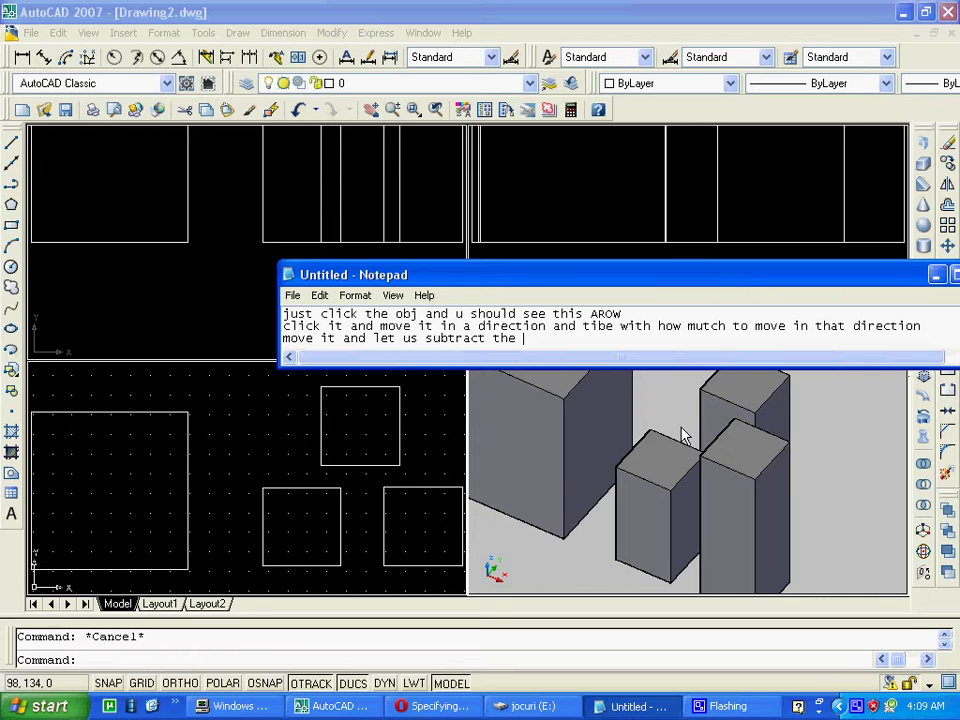
type("ittle obj ")
type("from the big on")
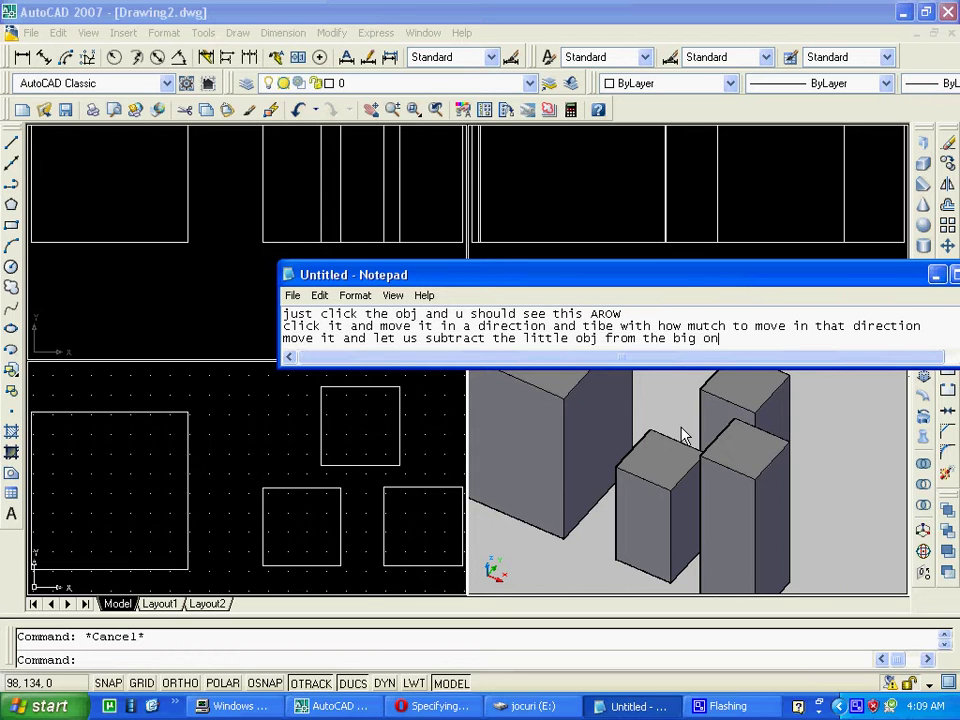
type("e")
key("Return")
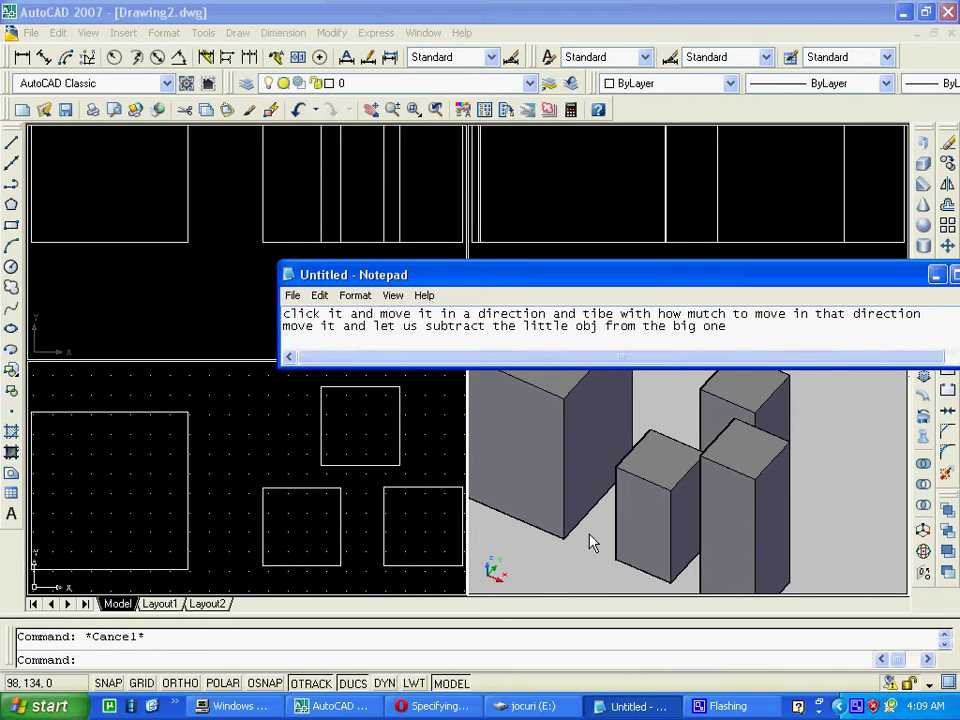
Step: Move the small box with OSNAP on, snapping its bottom corner to the big box's corner
left_click(590, 543)
type("m")
key("Return")
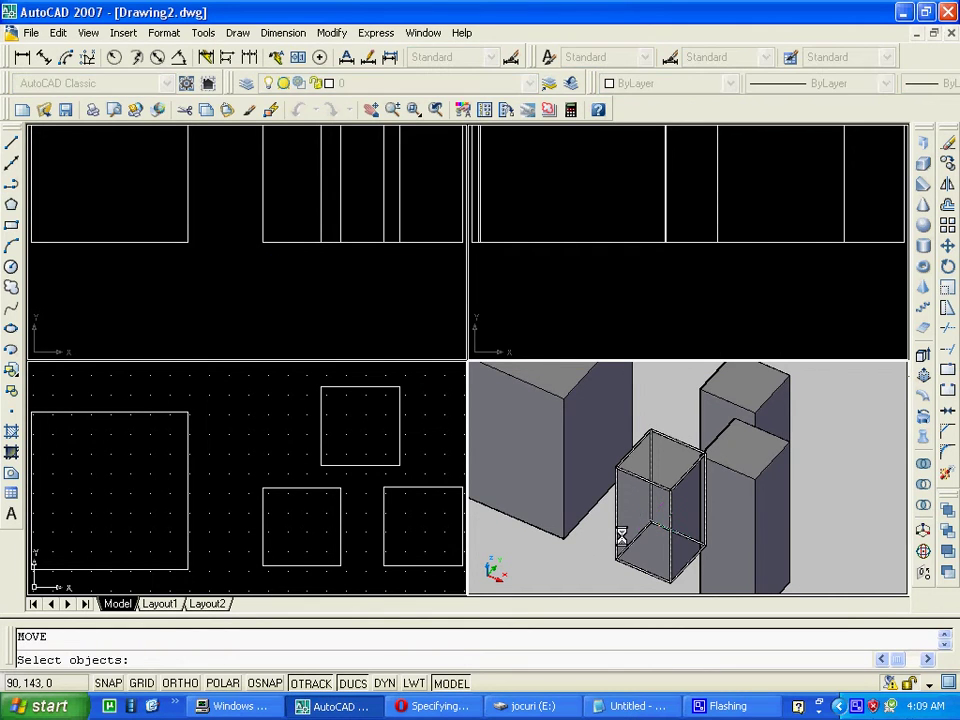
key("Escape")
type("move")
key("Return")
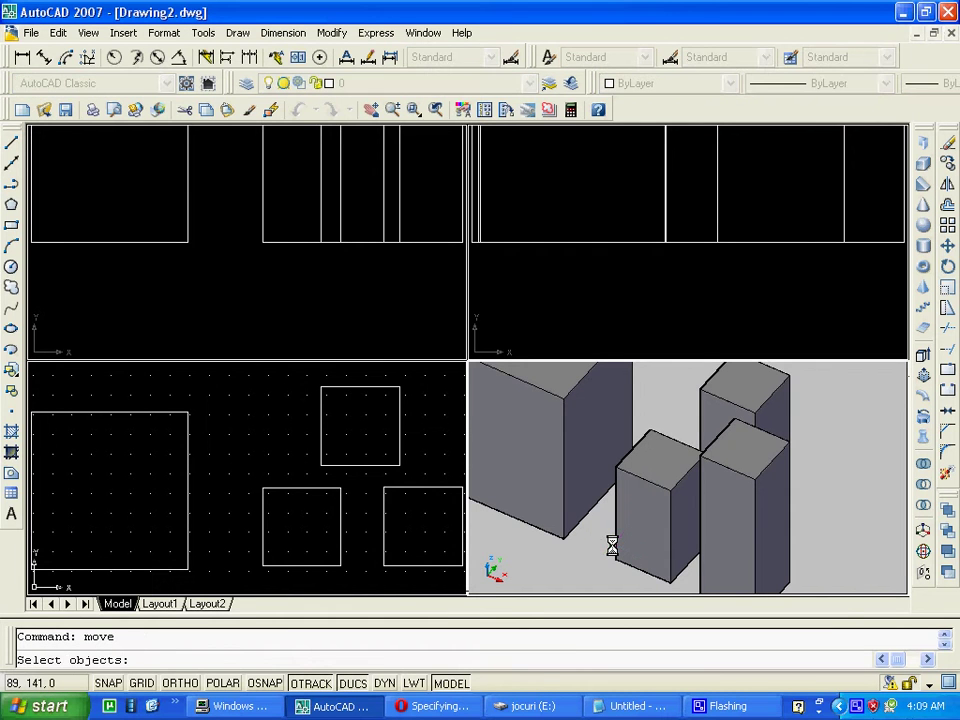
left_click(613, 546)
key("Return")
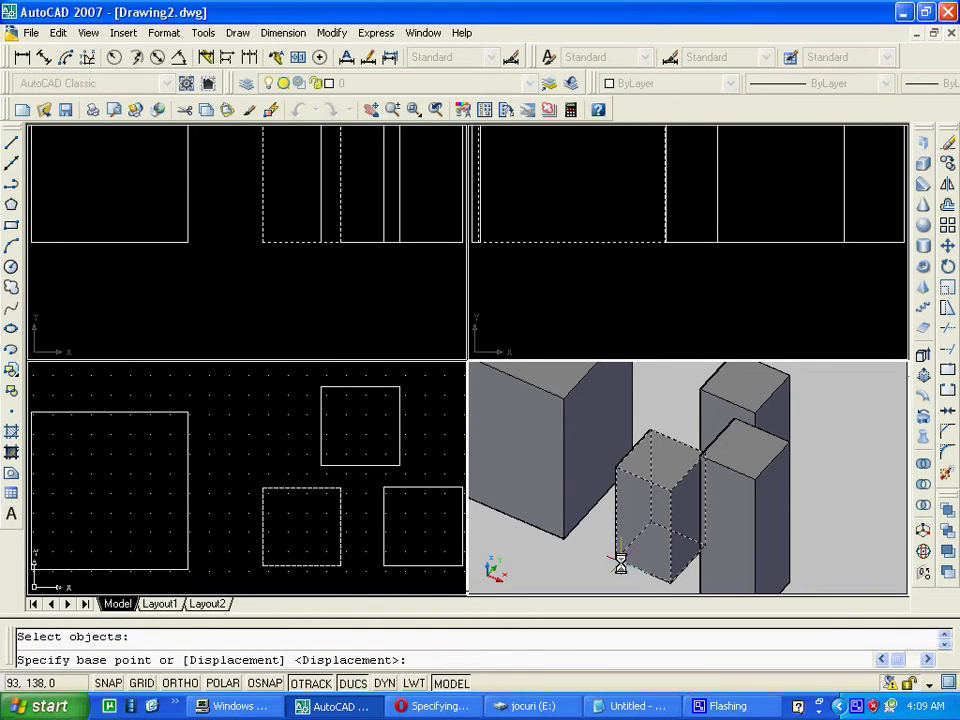
left_click(265, 683)
left_click(671, 581)
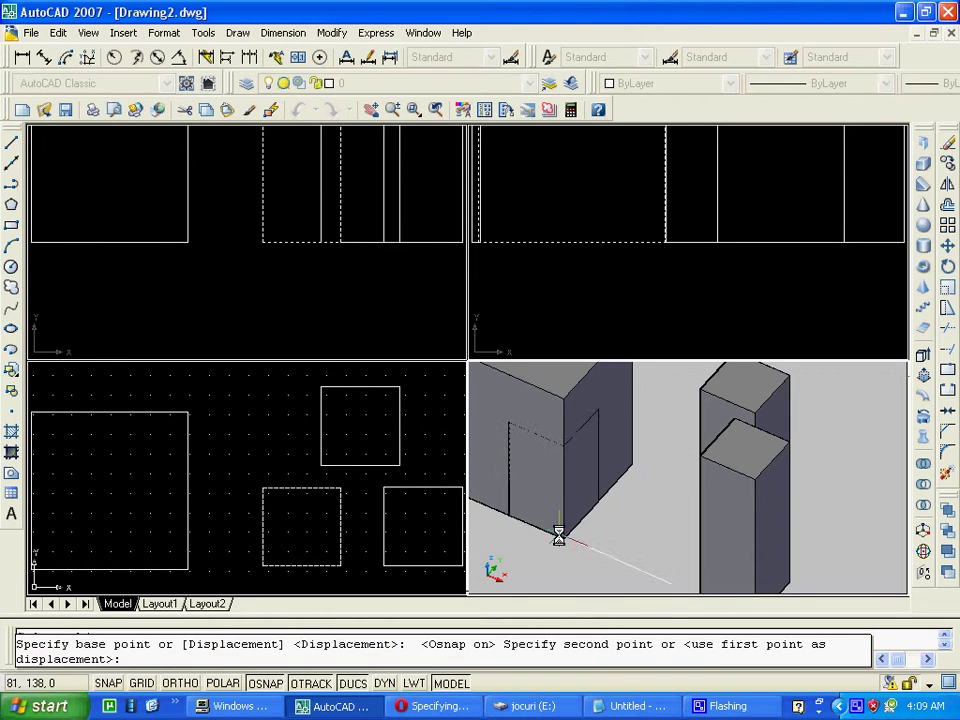
left_click(555, 533)
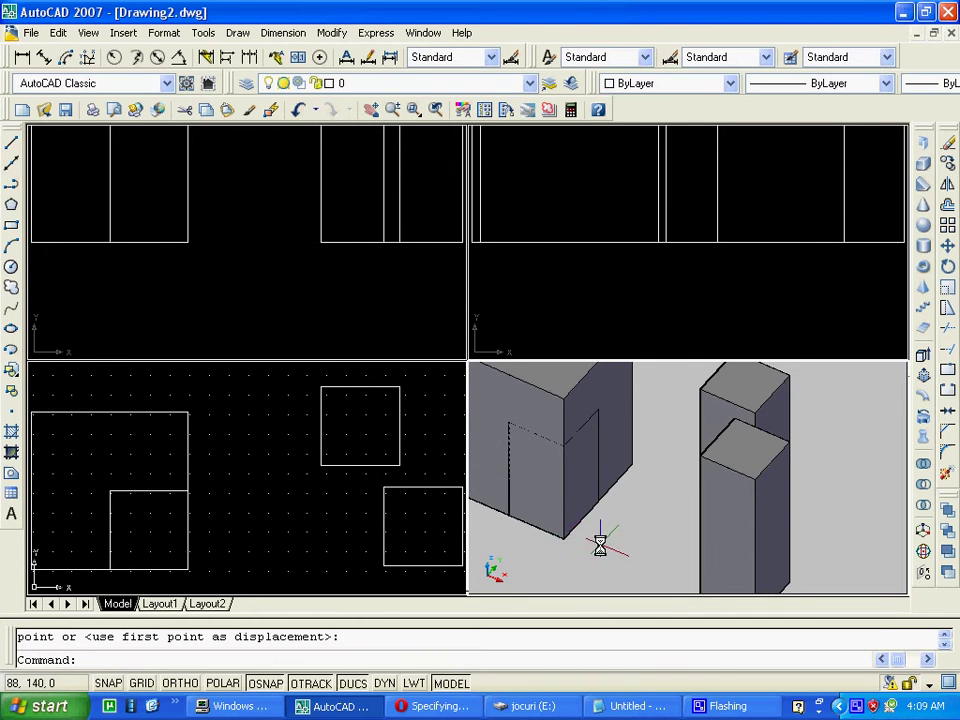
middle_click_drag(600, 545, 633, 563)
Step: Subtract the small box from the big box, cutting a notch into its corner
key("Escape")
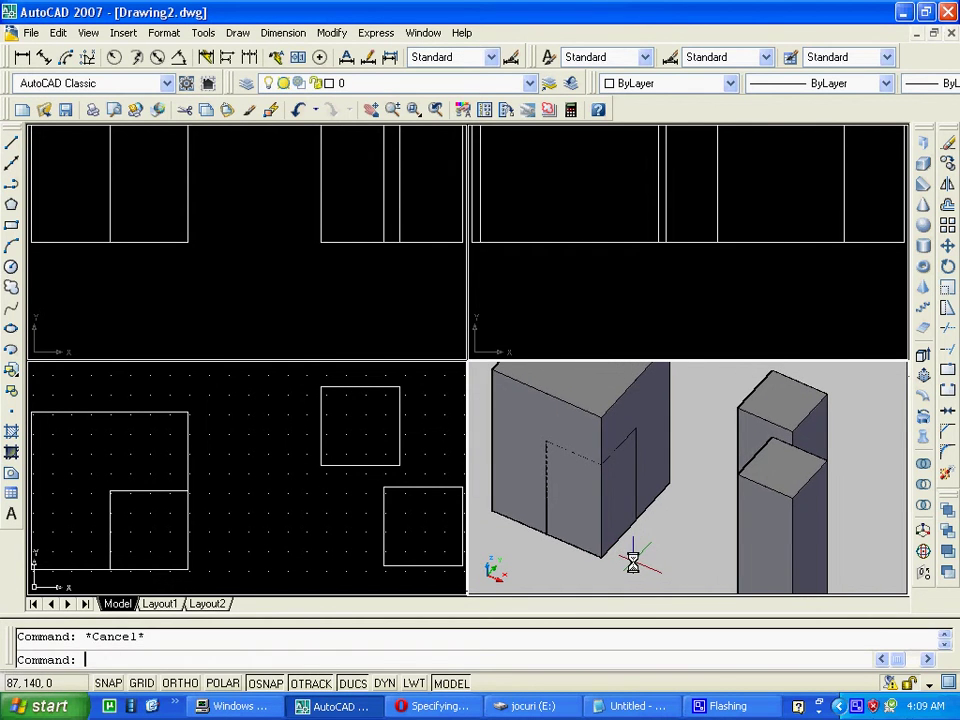
type("subtract")
key("Return")
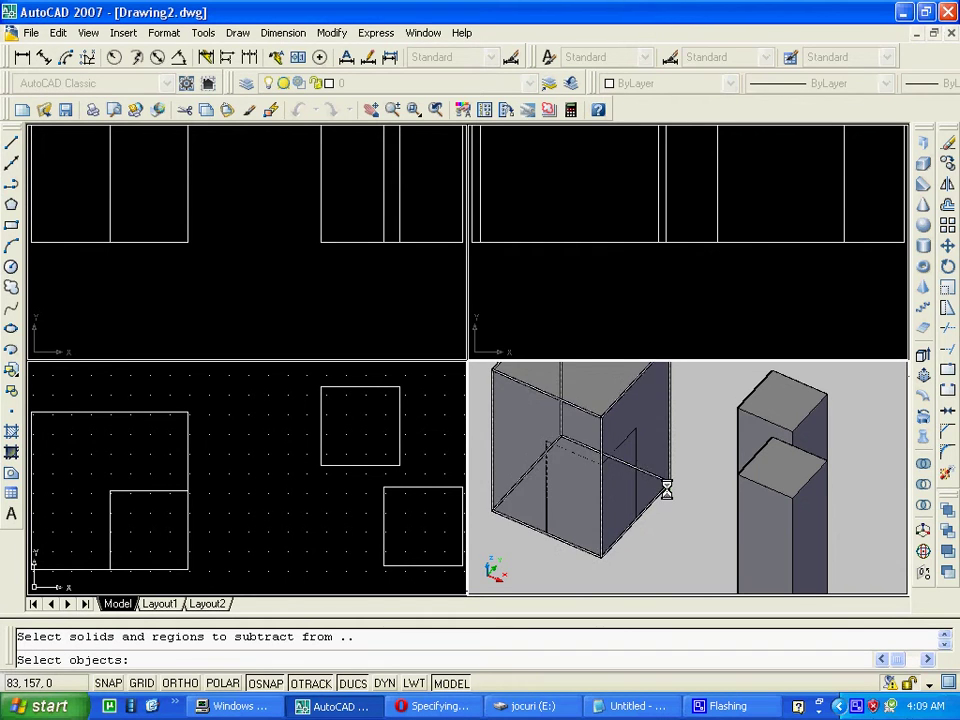
left_click(666, 489)
key("Return")
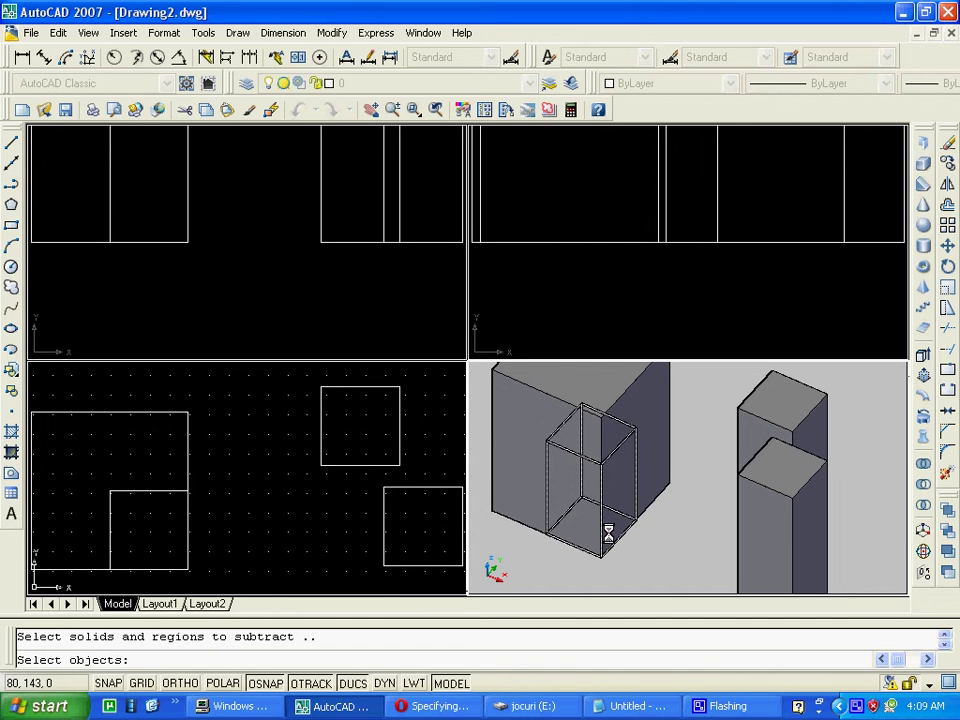
left_click(606, 535)
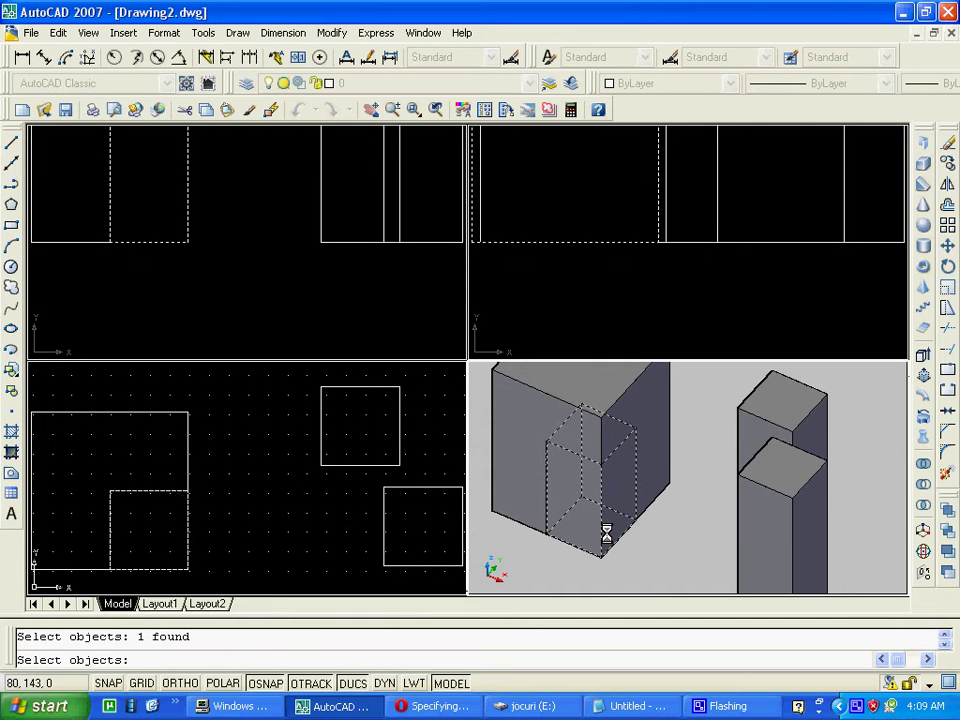
key("Return")
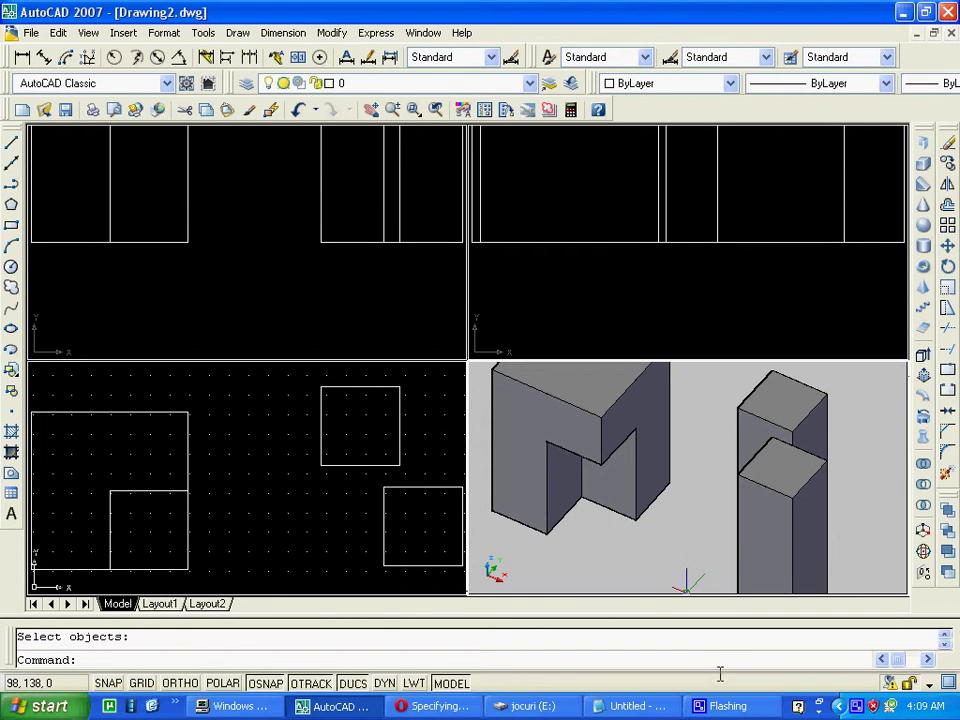
key("Escape")
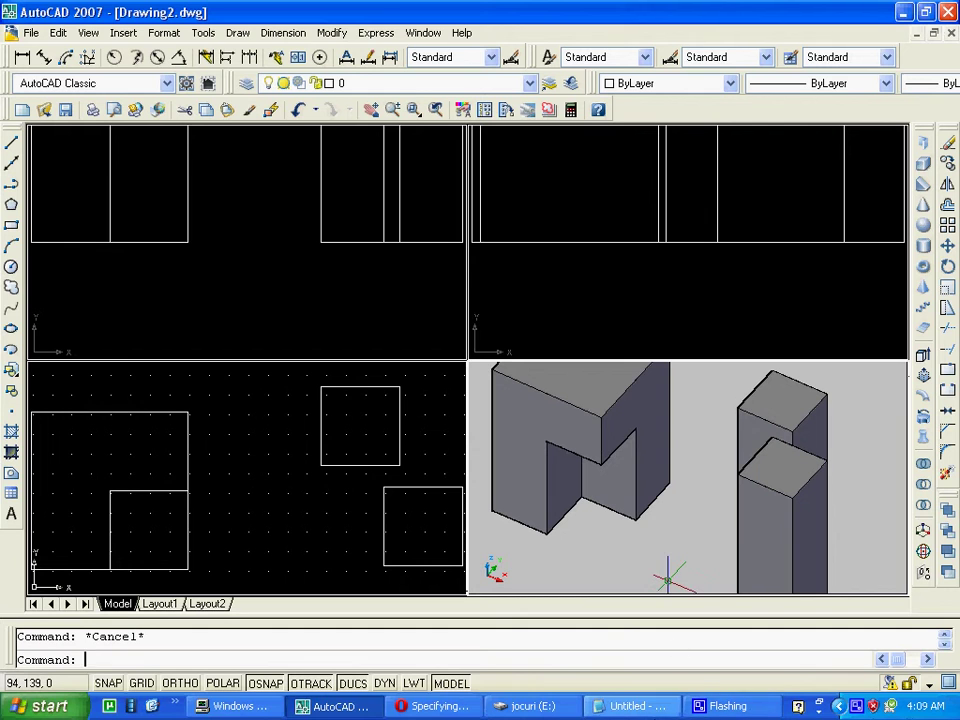
Step: Add the lines 'Done' and 'now let us see where we can find the solid editing command'
left_click(619, 706)
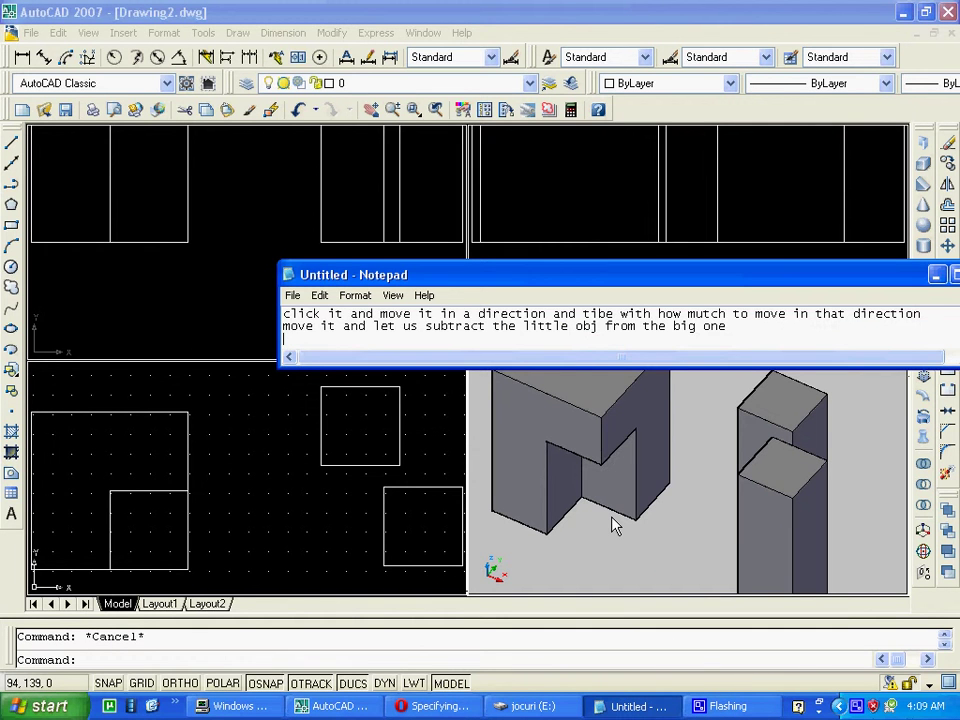
type("Done")
key("Return")
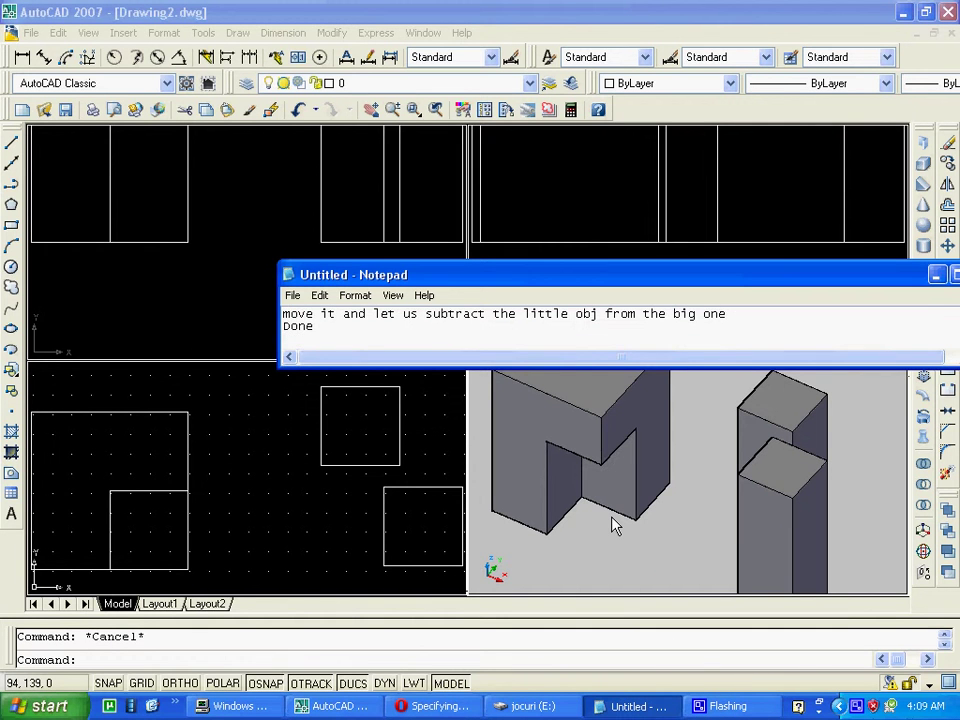
type("ow let u")
type("s see the")
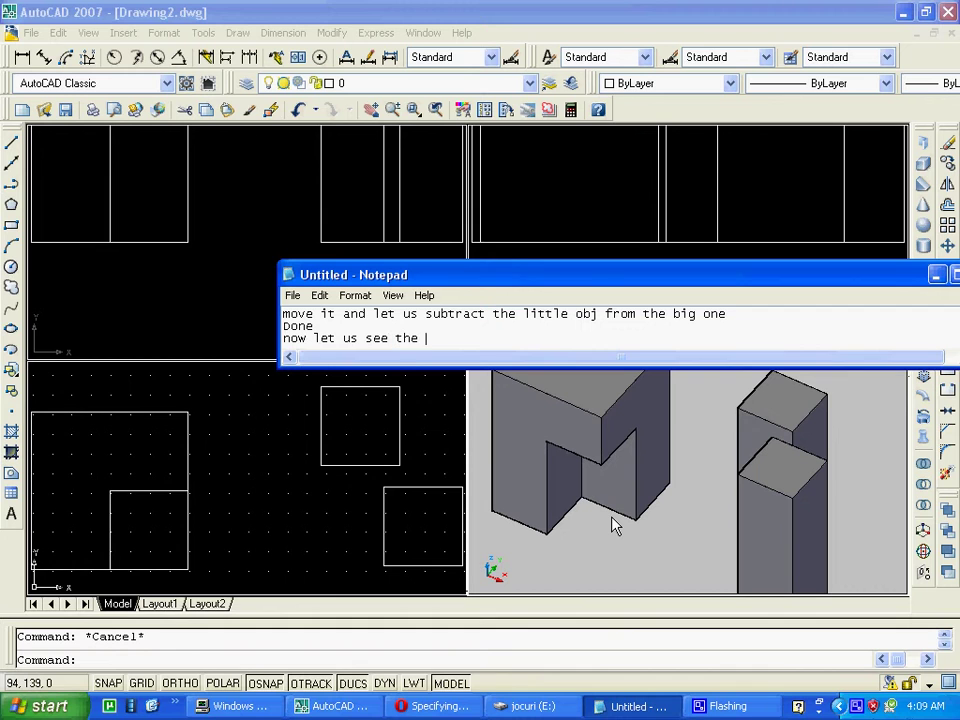
key("BackSpace")
key("BackSpace")
key("BackSpace")
type("here we can fin")
key("BackSpace")
key("BackSpace")
type("d the ")
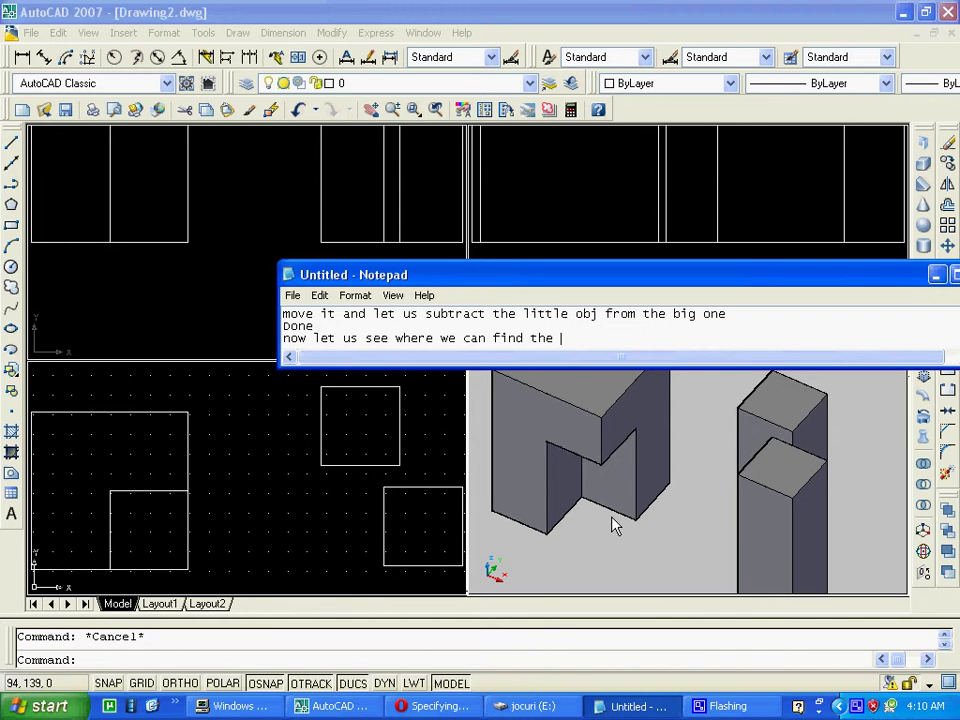
type("solid ")
type("editing commands")
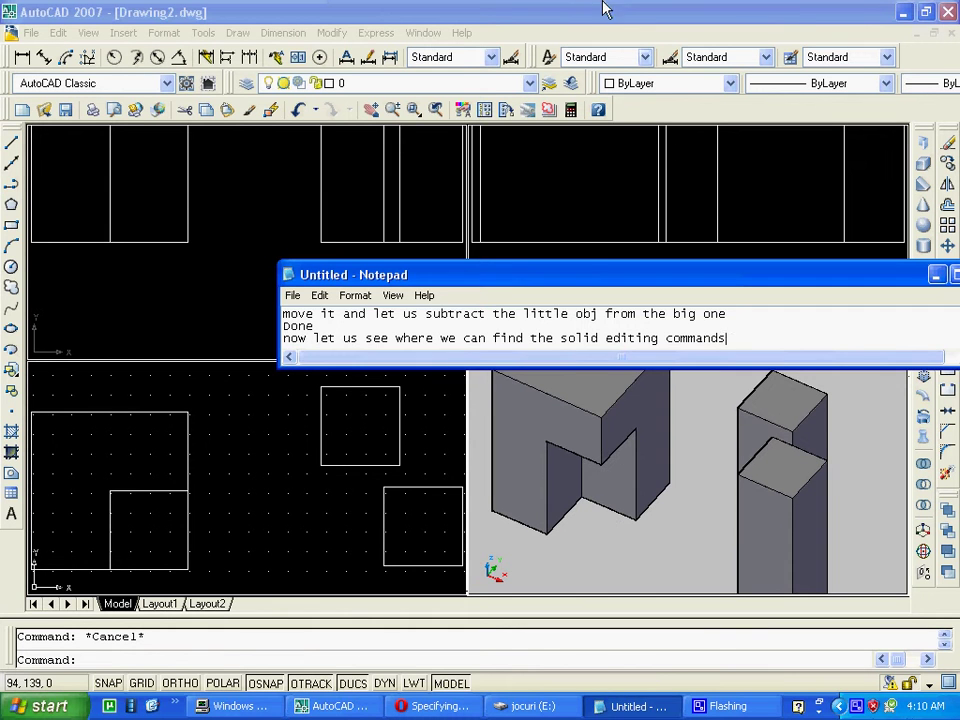
Step: Show the Modify > Solid Editing commands (Union, Subtract, Intersect), orbit the shaded view, and return to Notepad
left_click(605, 8)
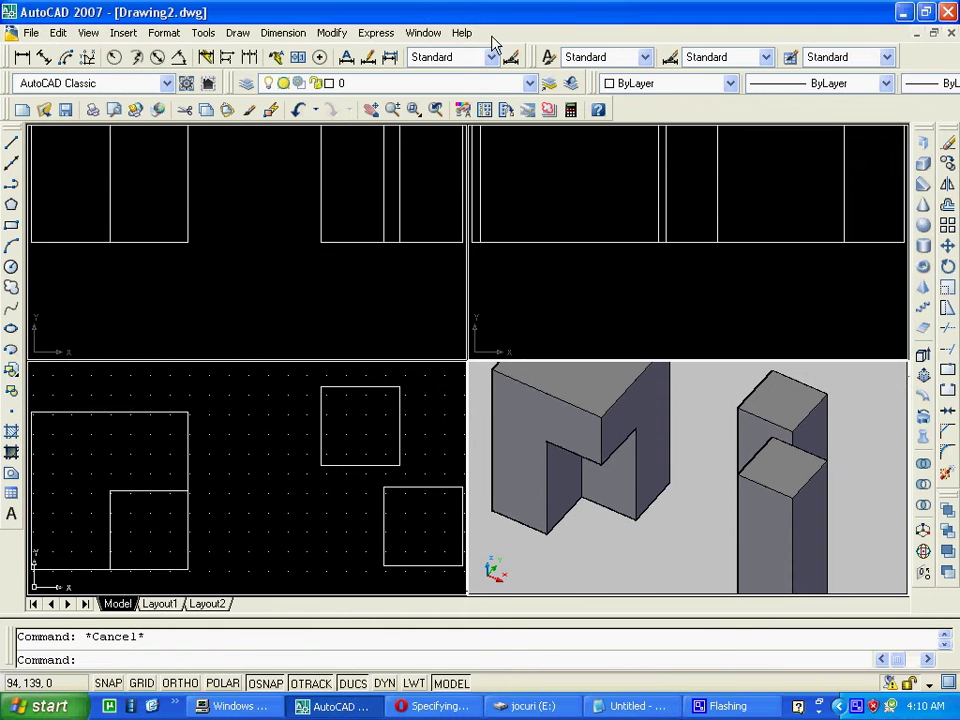
left_click(332, 33)
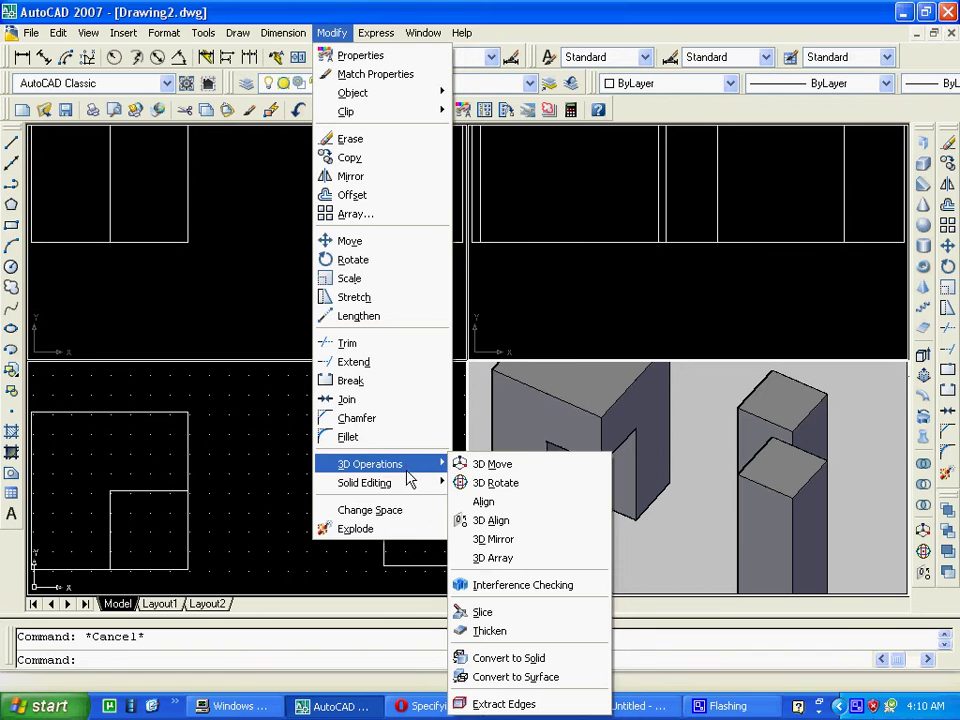
mouse_move(378, 483)
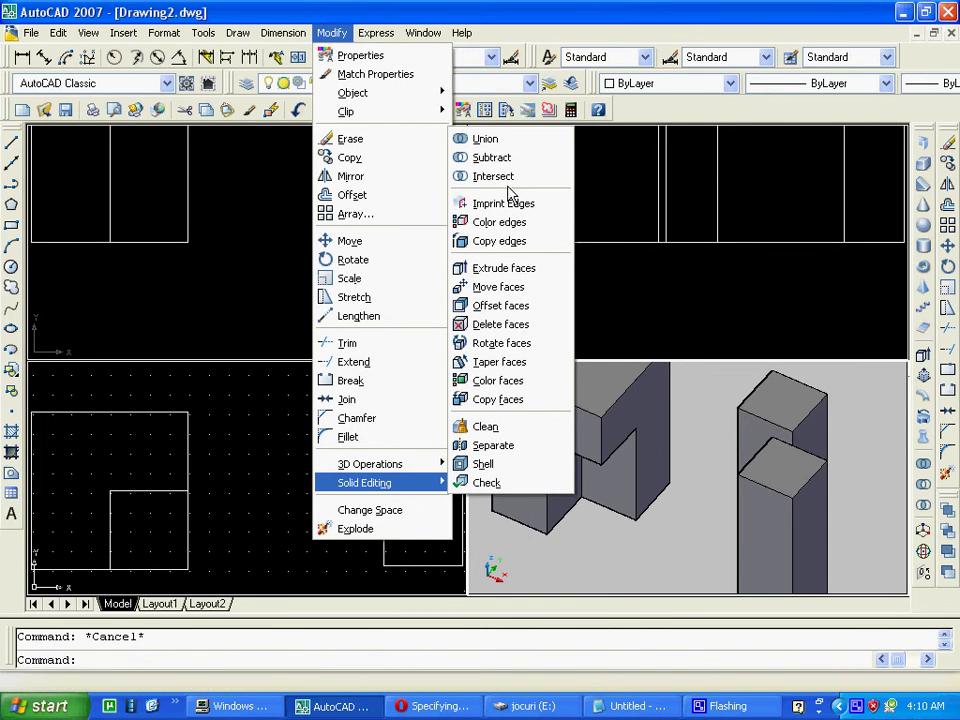
left_click(560, 270)
mouse_move(519, 365)
middle_mouse_down("shift")
mouse_move(645, 553)
mouse_move(637, 530)
middle_mouse_up("shift")
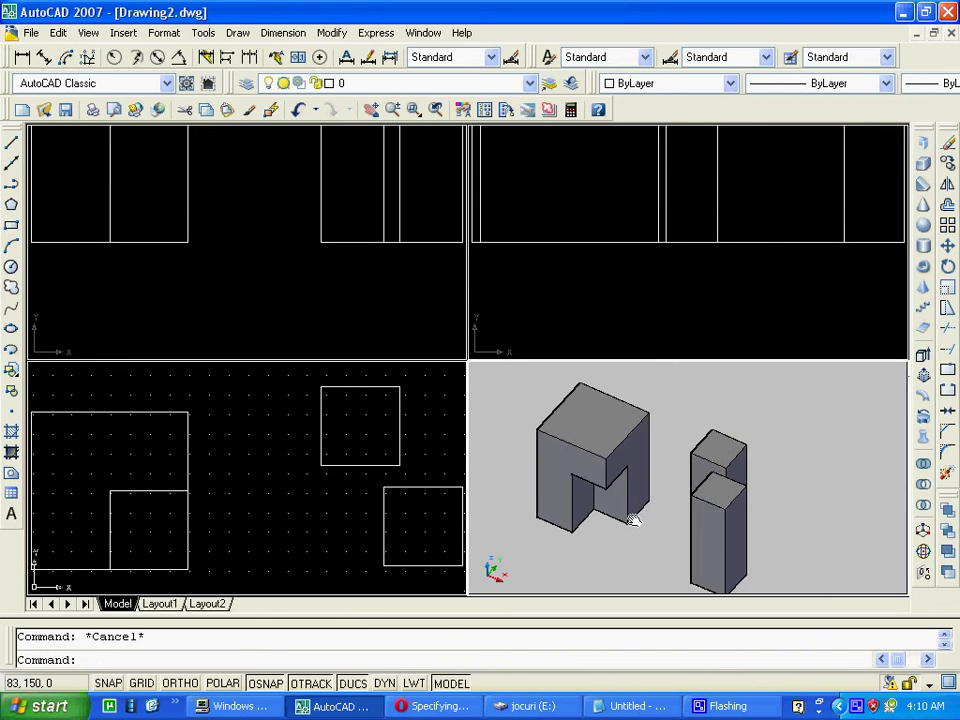
left_click(636, 706)
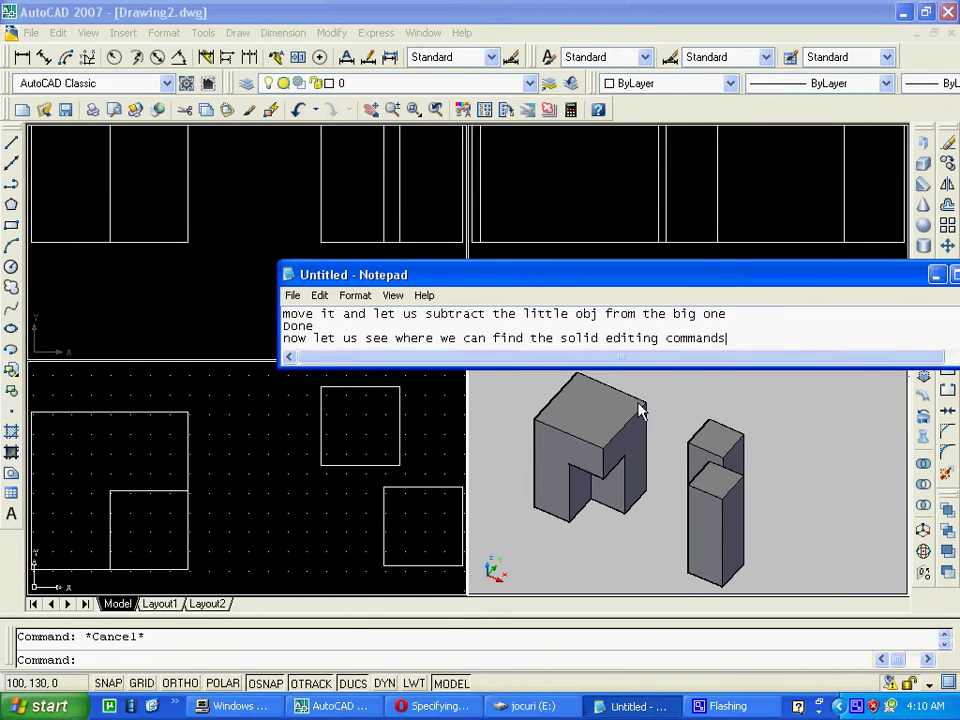
Step: Type the new note 'LEt us make a fast revolved object', correcting the misspelled word
key("Return")
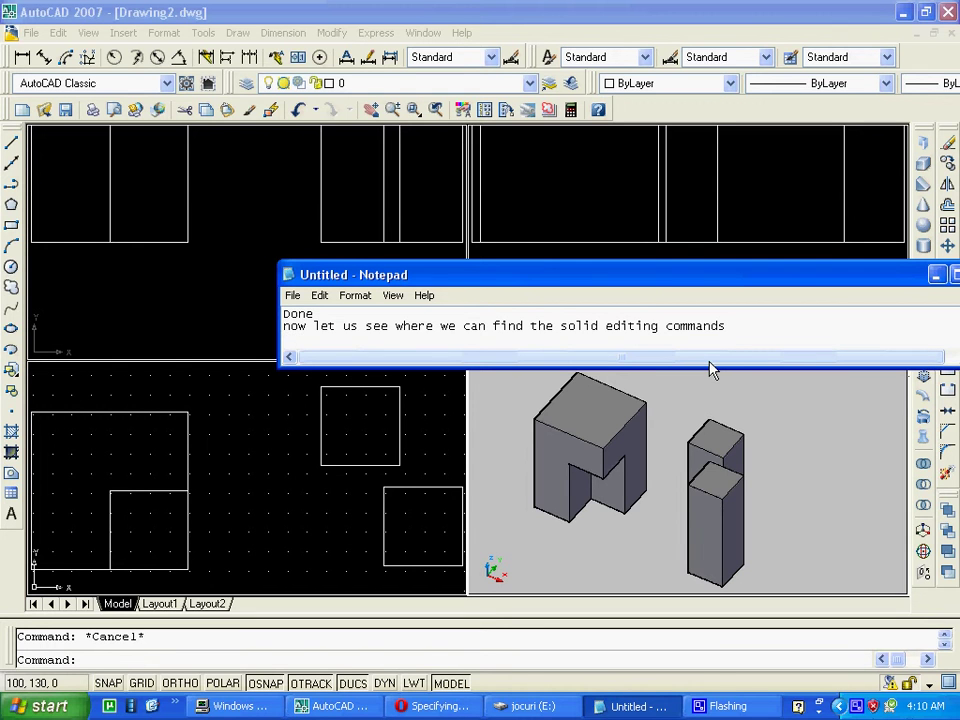
type("LEt us make a")
type(" fast revo")
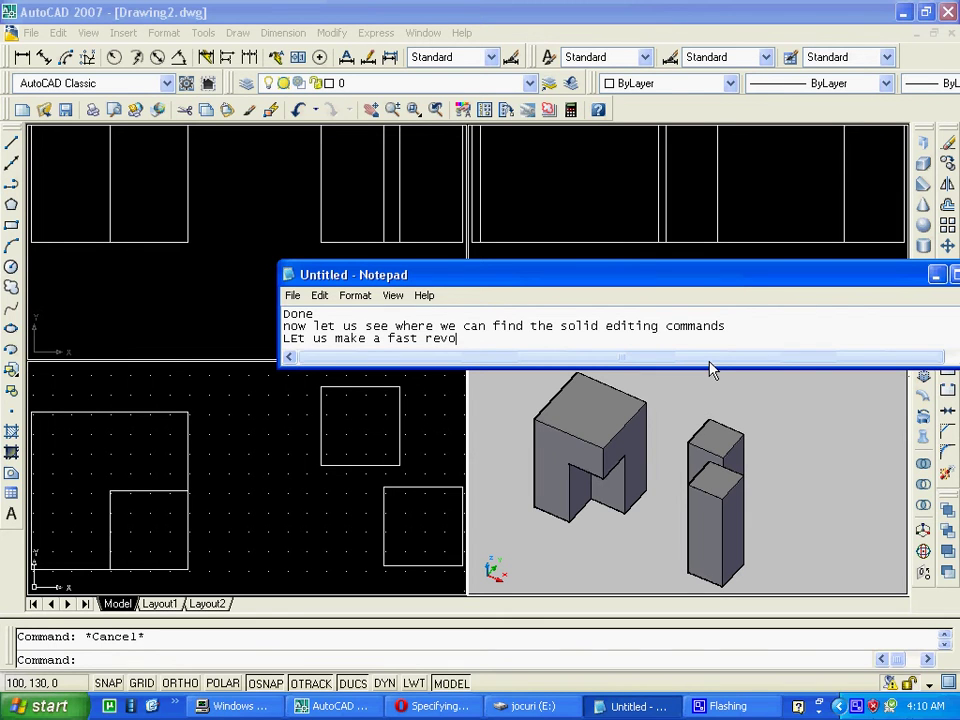
type("lv mater")
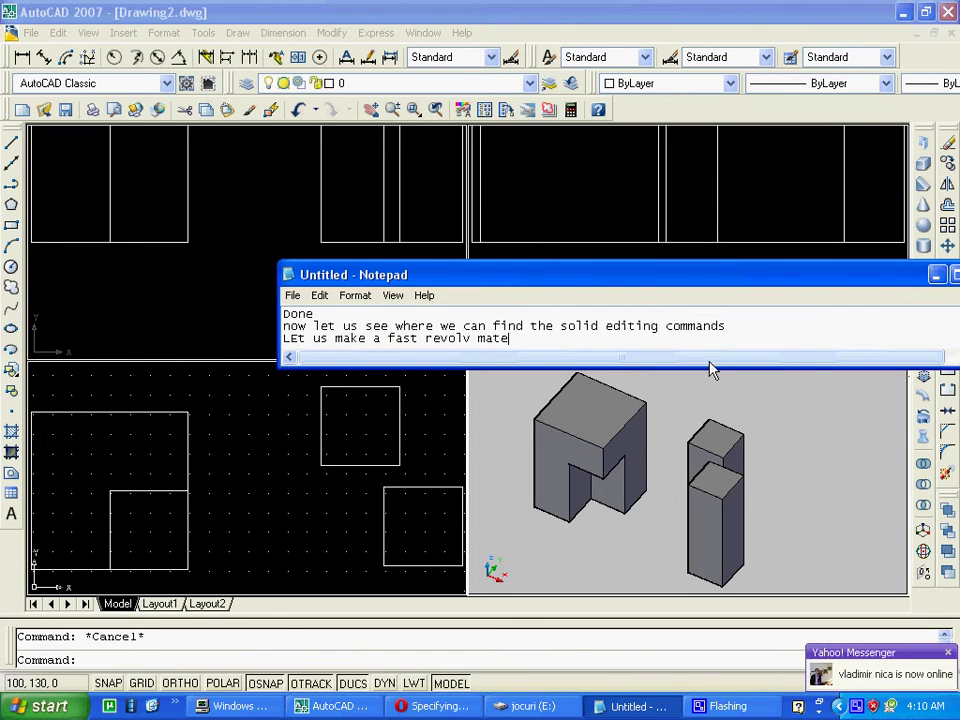
type("ia")
key("BackSpace")
key("BackSpace")
key("BackSpace")
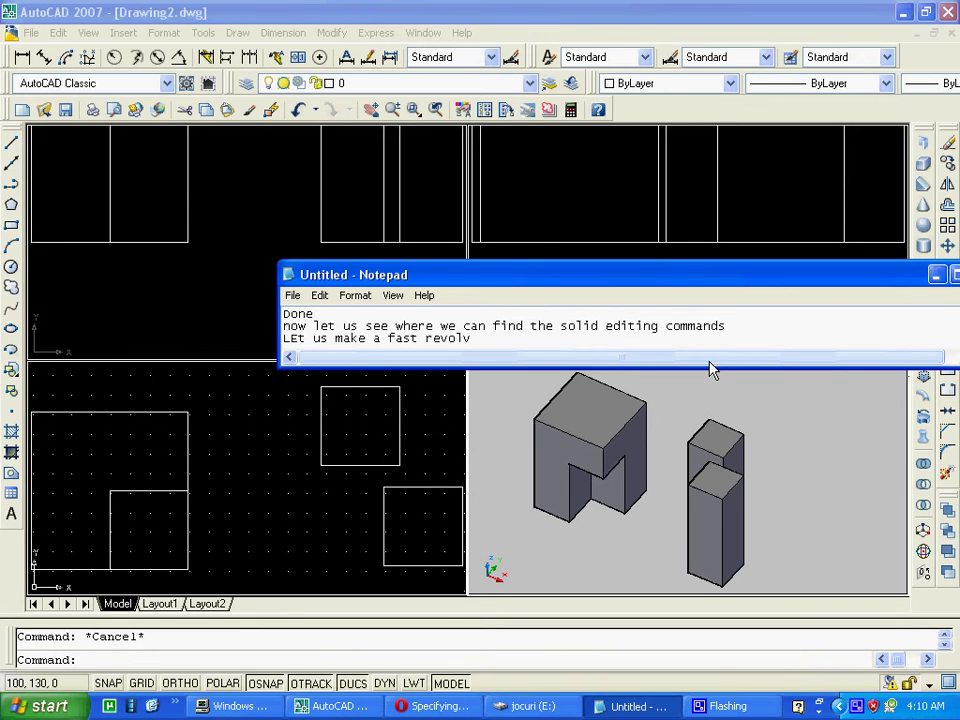
type("bject")
key("Return")
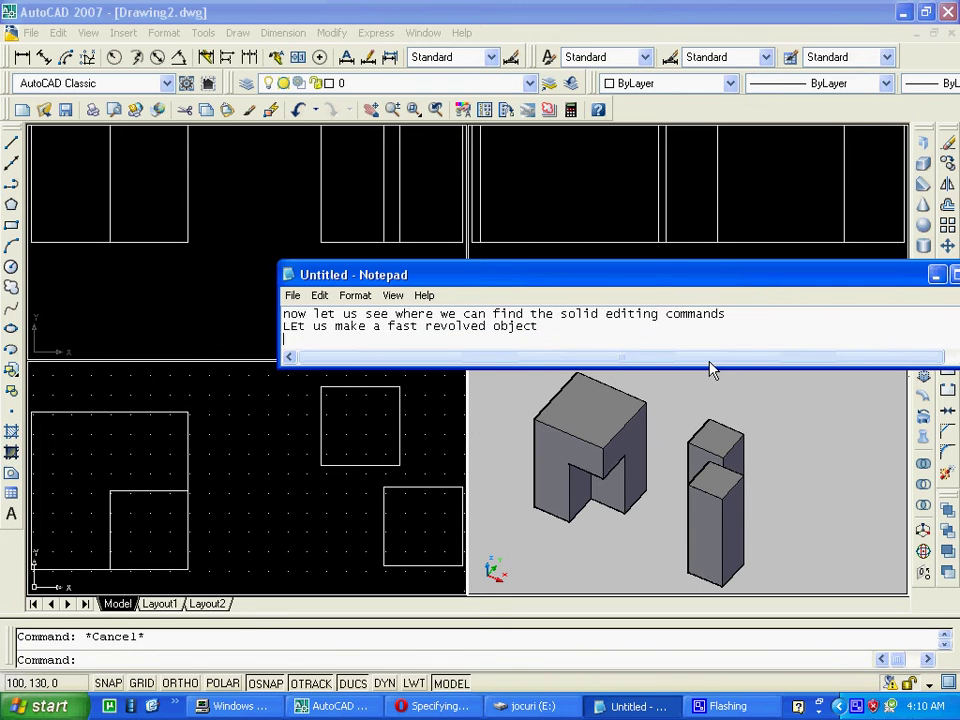
Step: Start a PLINE in the plan view with its first point below the boxes
left_click(340, 522)
middle_click_drag(340, 527, 319, 501)
left_click(319, 501)
scroll(313, 514, "down", 3)
scroll(319, 456, "up", 2)
scroll(296, 487, "up", 1)
type("pli")
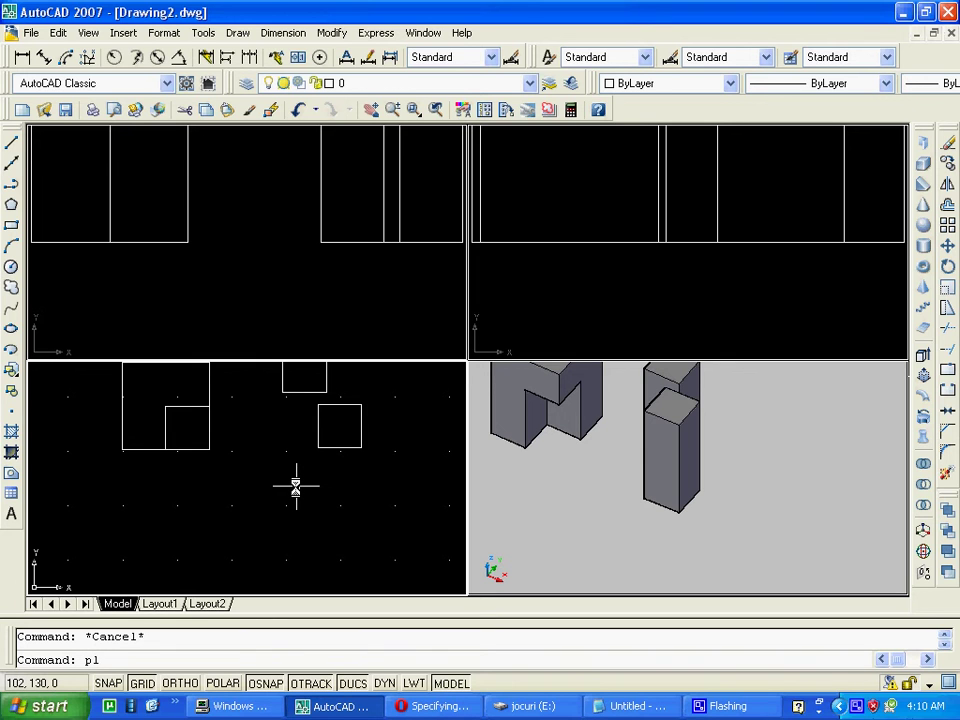
type("ne")
key("Return")
middle_click_drag(253, 510, 242, 505)
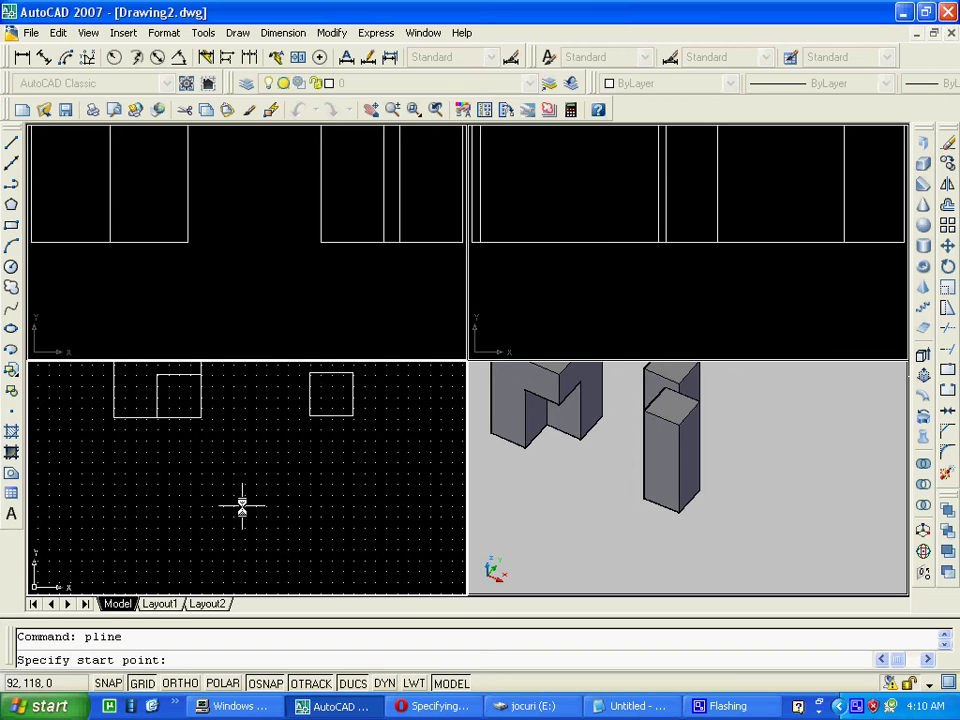
left_click(133, 515)
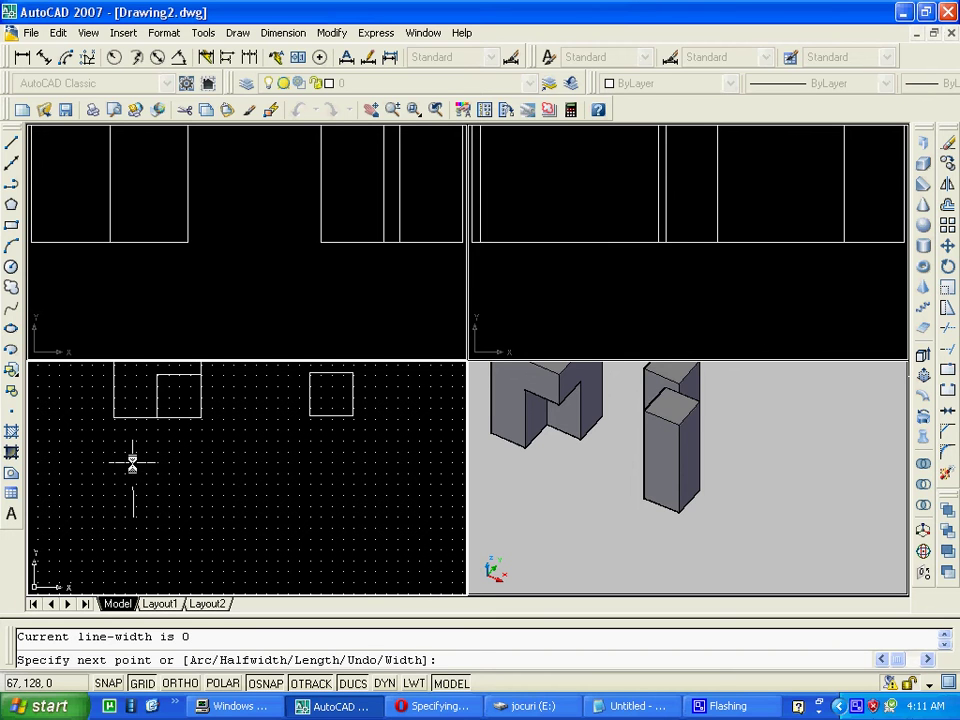
Step: With Ortho on, draw the first stepped meander loops of the profile
key("F8")
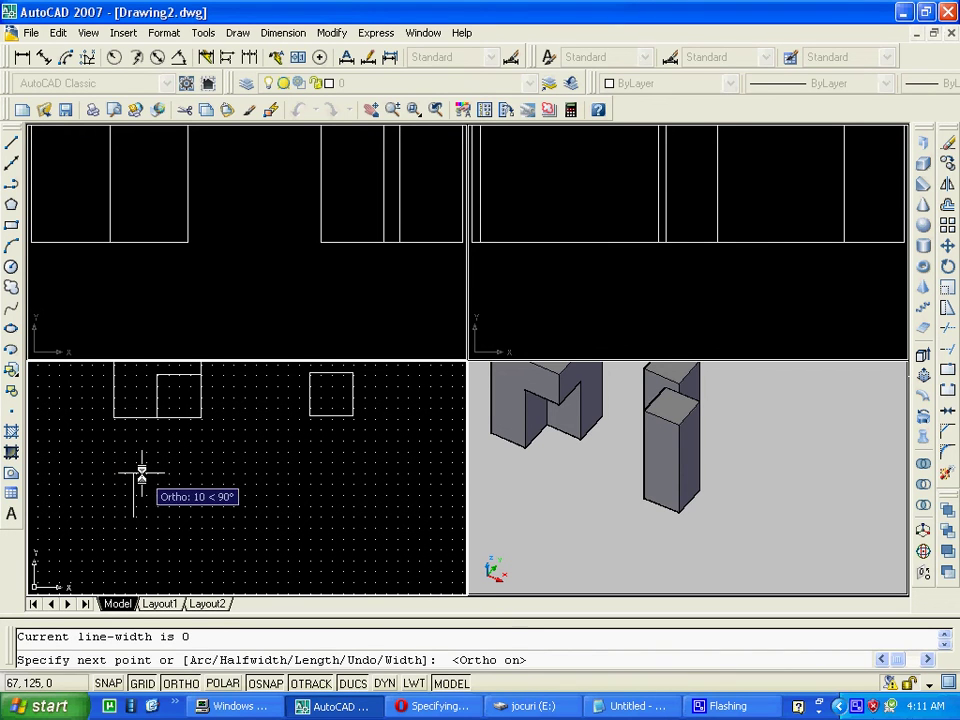
left_click(141, 473)
left_click(172, 473)
left_click(172, 493)
left_click(146, 493)
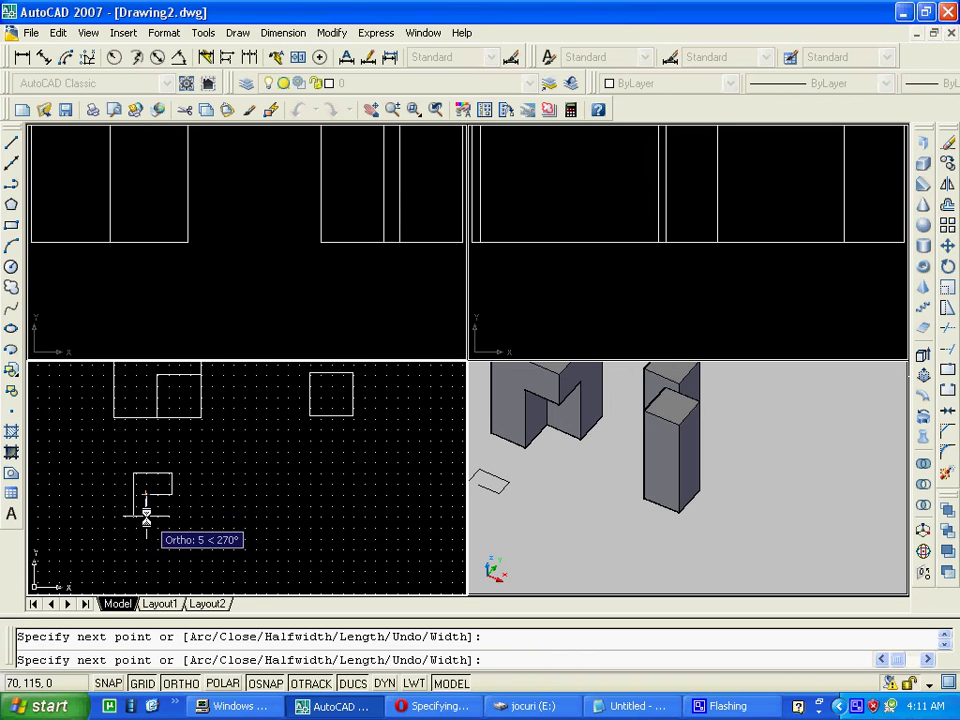
left_click(146, 510)
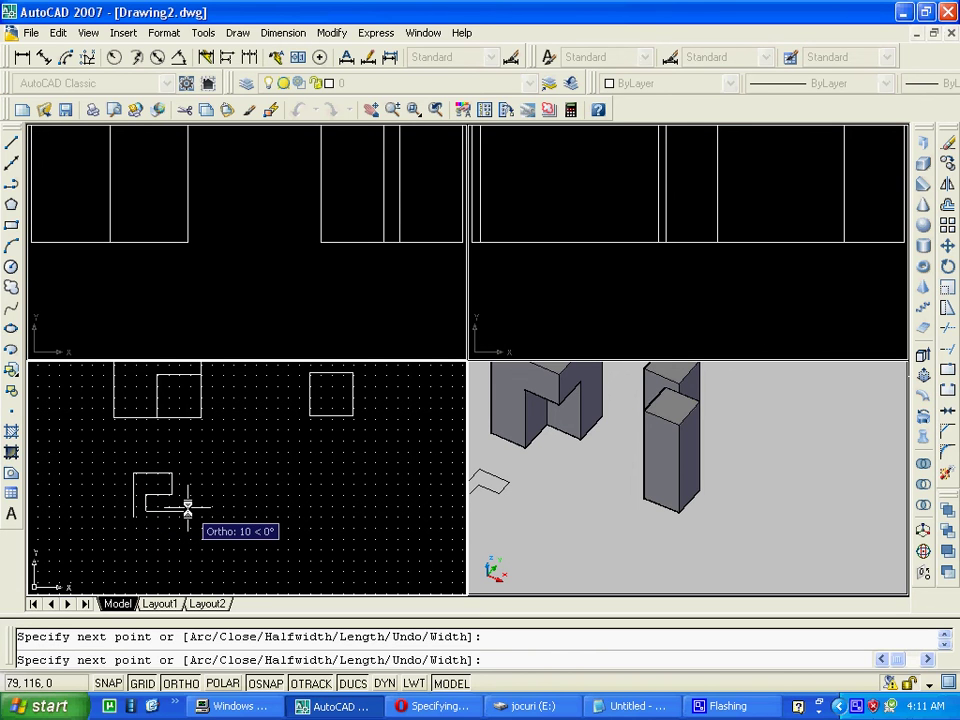
left_click(187, 510)
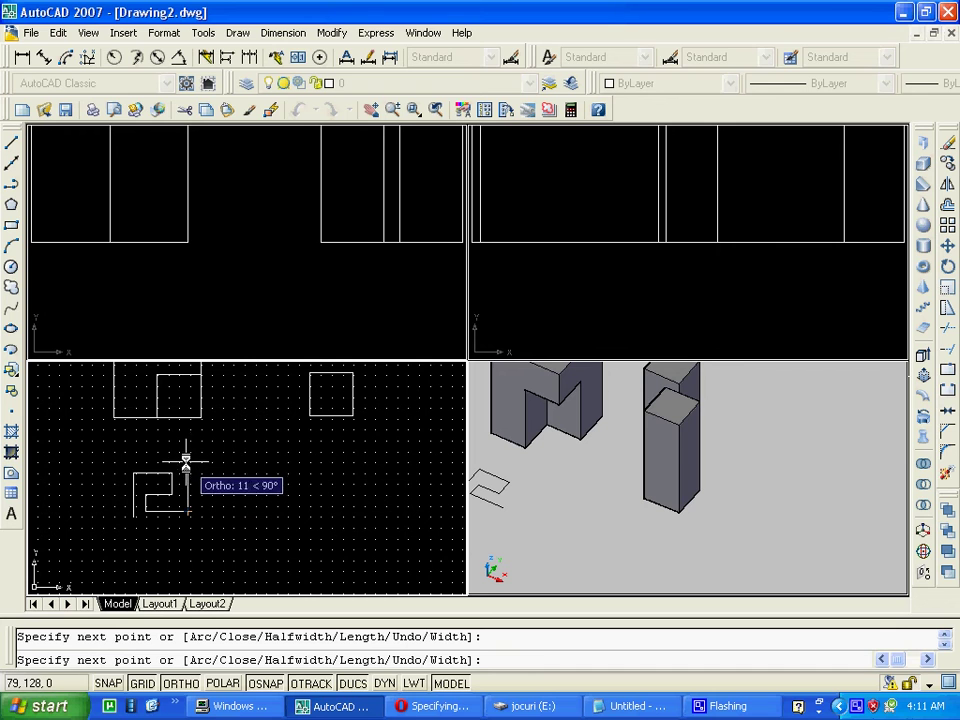
left_click(187, 458)
left_click(238, 458)
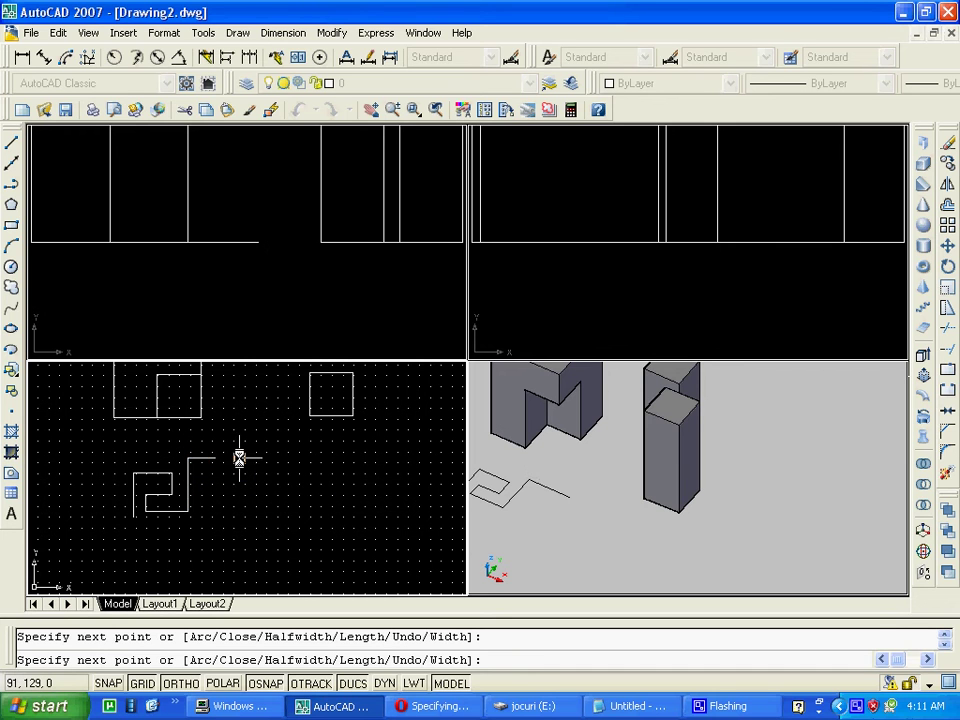
left_click(226, 478)
left_click(202, 478)
left_click(202, 515)
Step: Continue the stepped loops rightward along the bottom and top edges
left_click(296, 515)
left_click(296, 478)
left_click(251, 478)
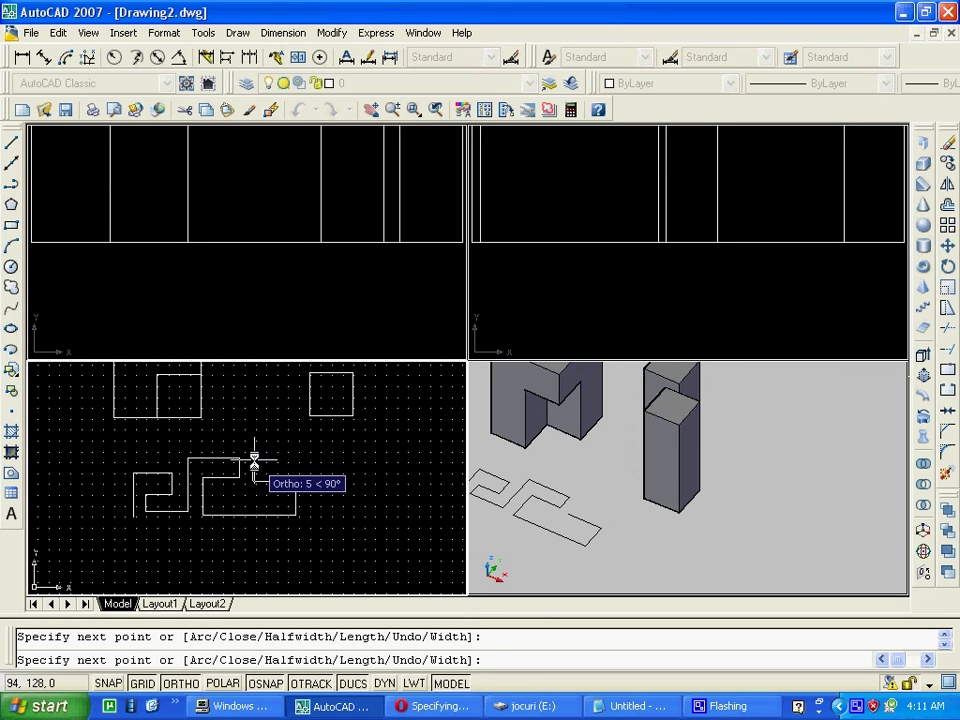
left_click(255, 460)
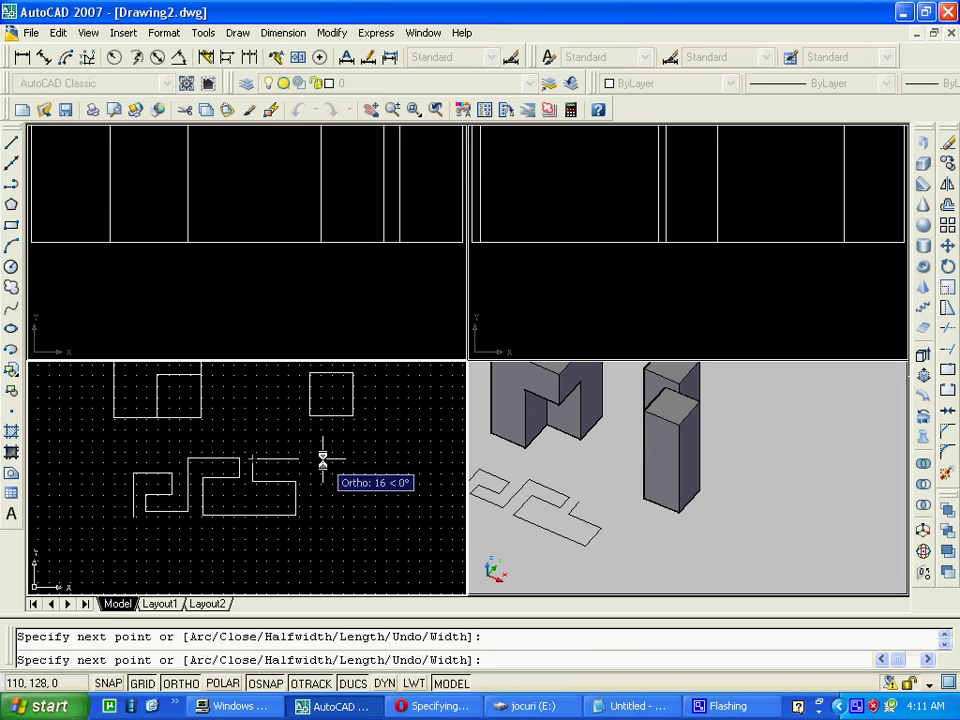
left_click(322, 458)
left_click(321, 495)
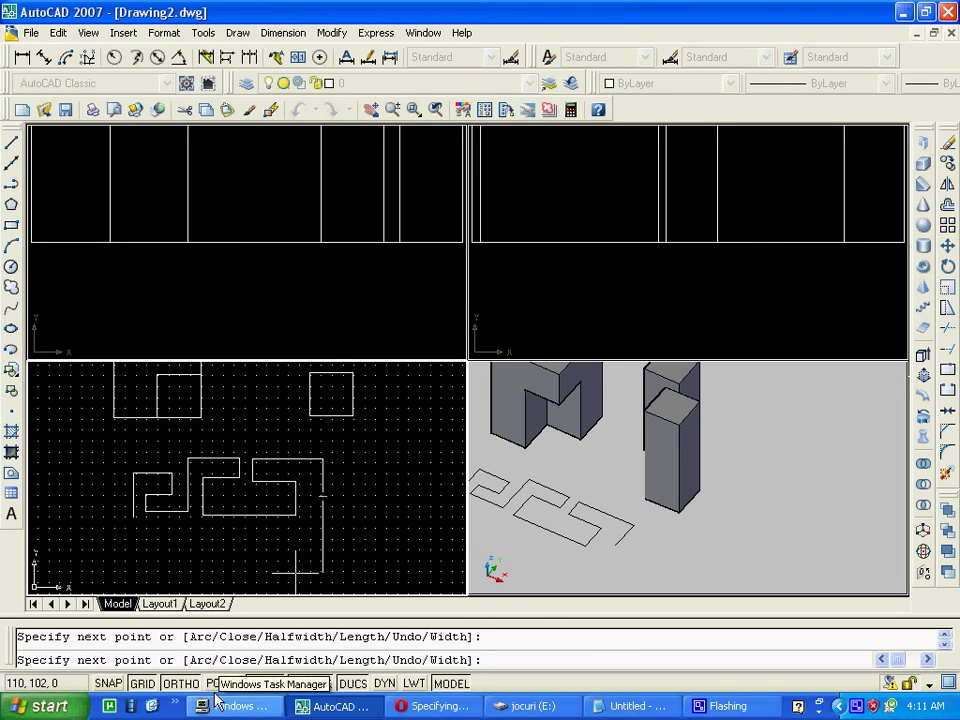
Step: With Ortho off, add the sawtooth run and close the profile with the long bottom edge
key("F8")
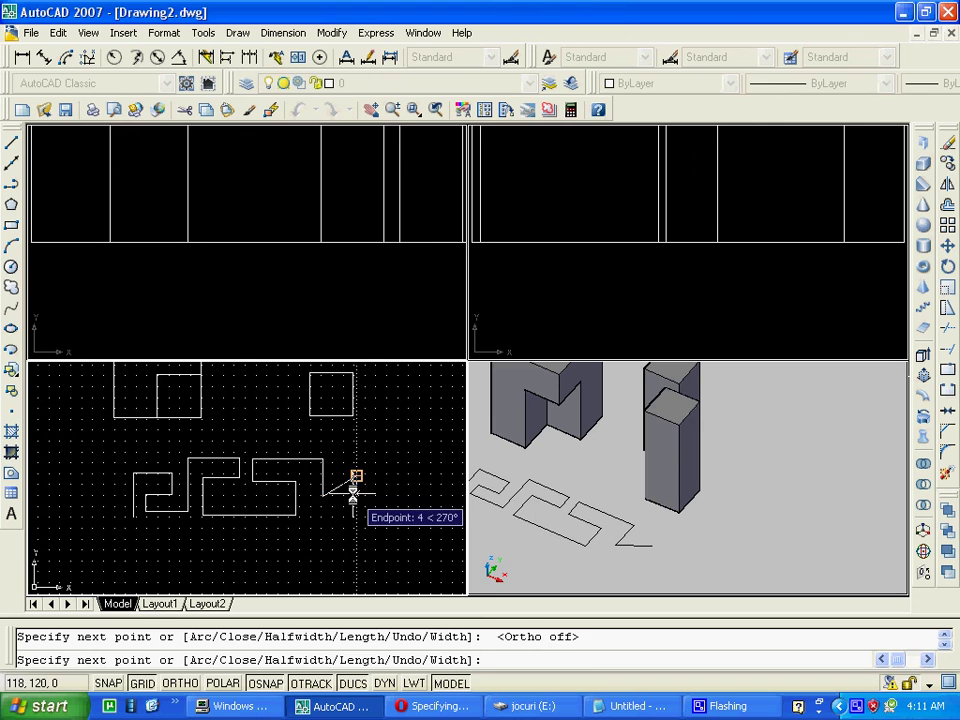
left_click(353, 477)
left_click(380, 474)
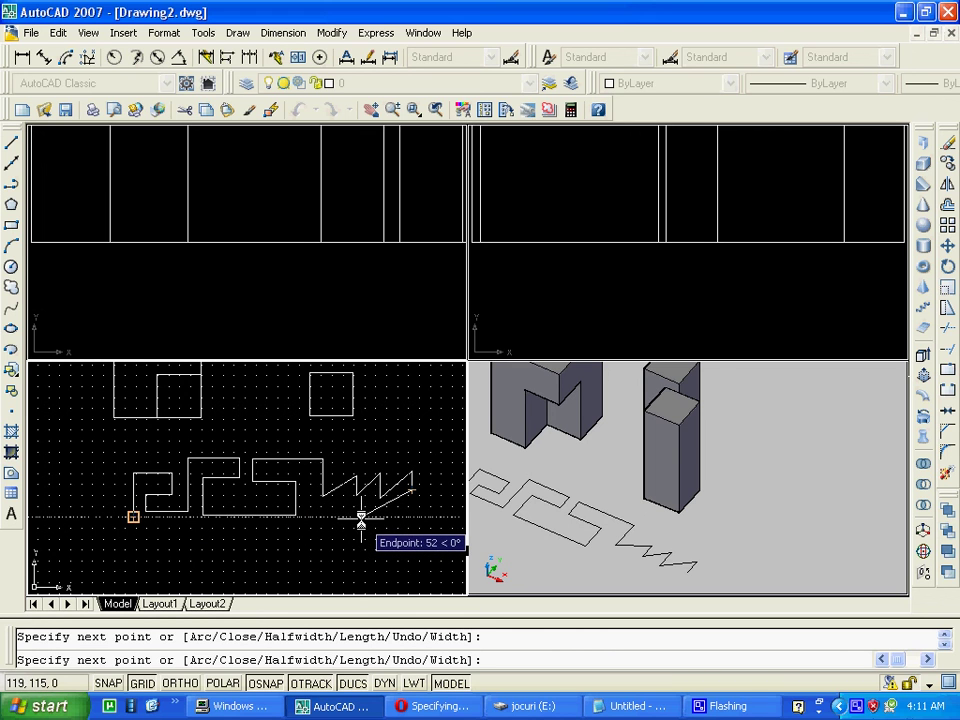
left_click(360, 515)
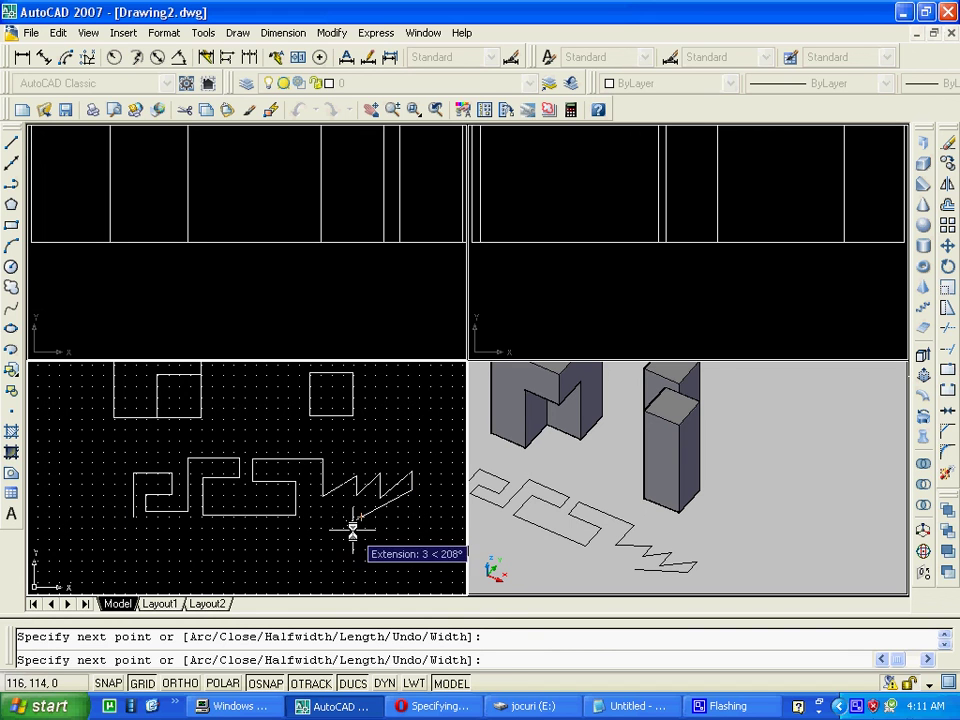
left_click(360, 532)
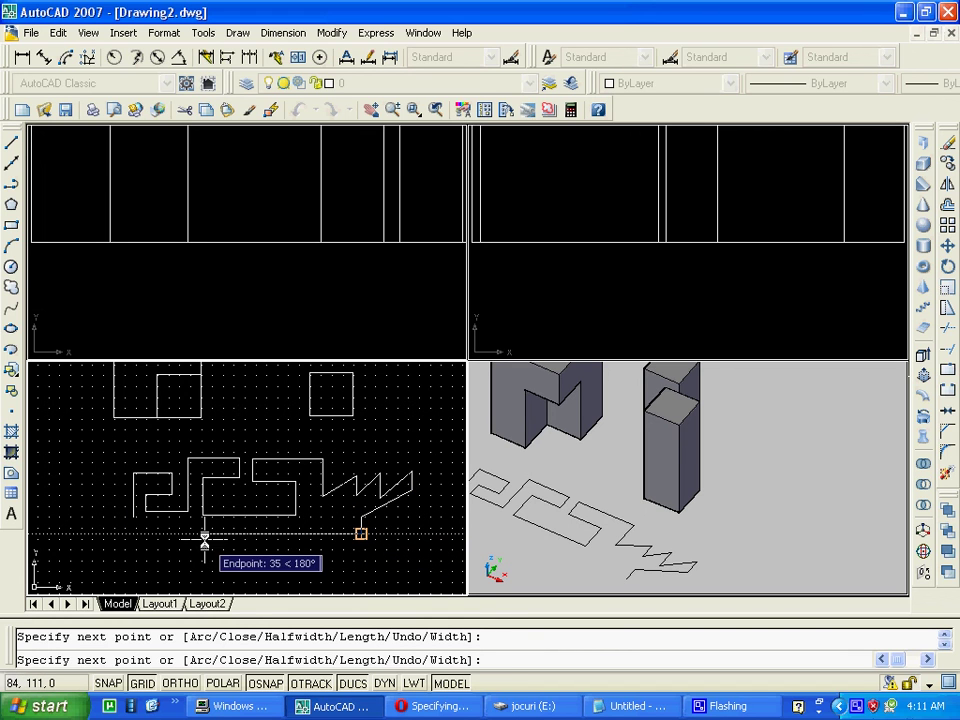
left_click(133, 534)
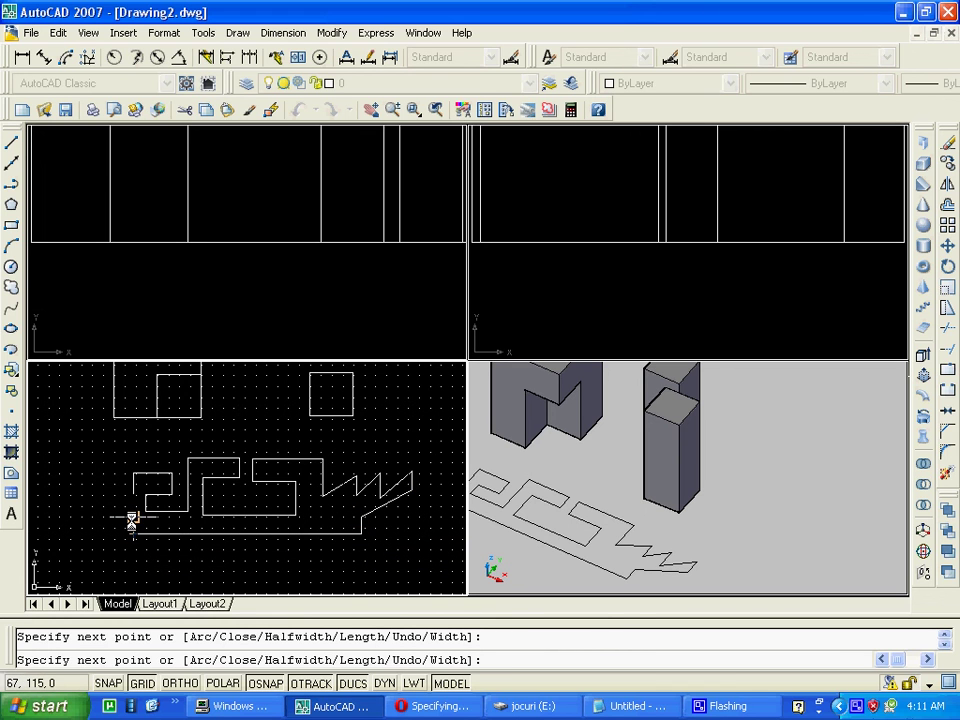
key("Escape")
left_click(193, 534)
key("Escape")
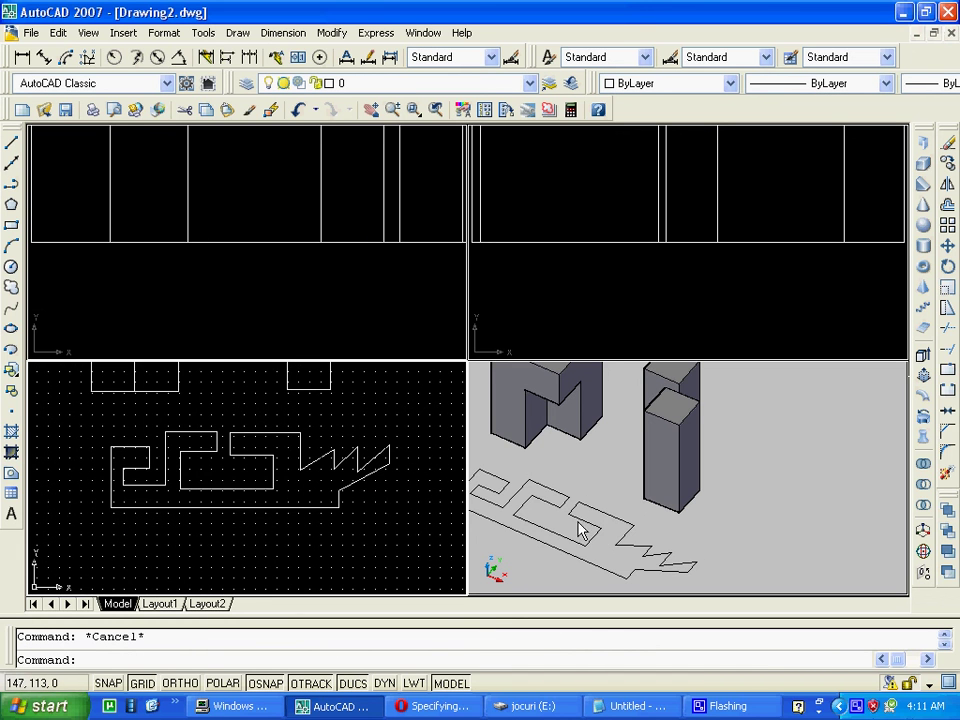
mouse_move(602, 535)
middle_mouse_down()
mouse_move(545, 547)
mouse_move(628, 497)
middle_mouse_up()
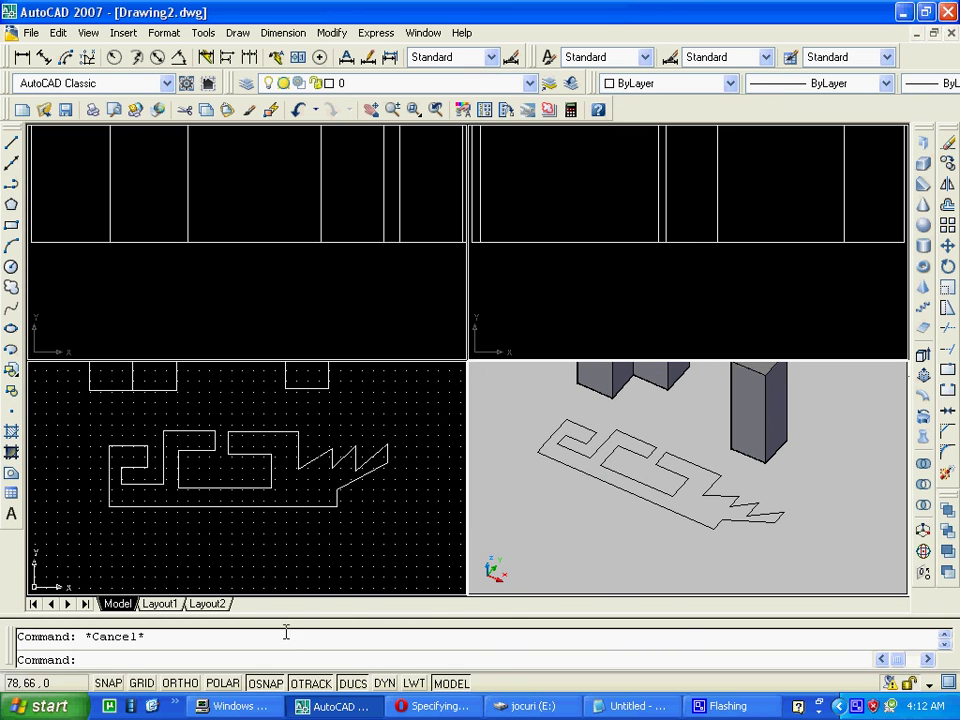